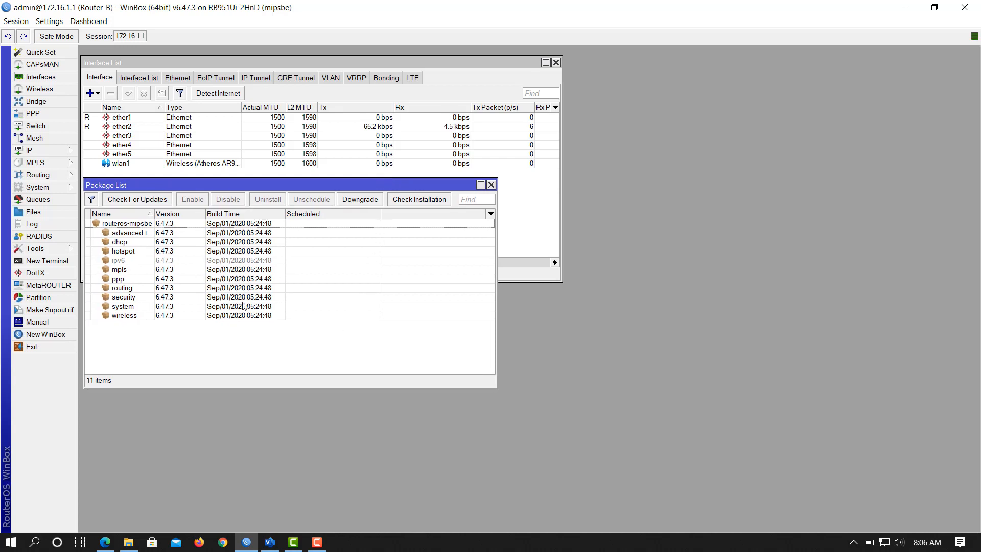
Look over the hotspot server profiles under IP > Hotspot, then close the Hotspot and Package List windows.
{"action": "left_click", "coordinate": [65, 152]}
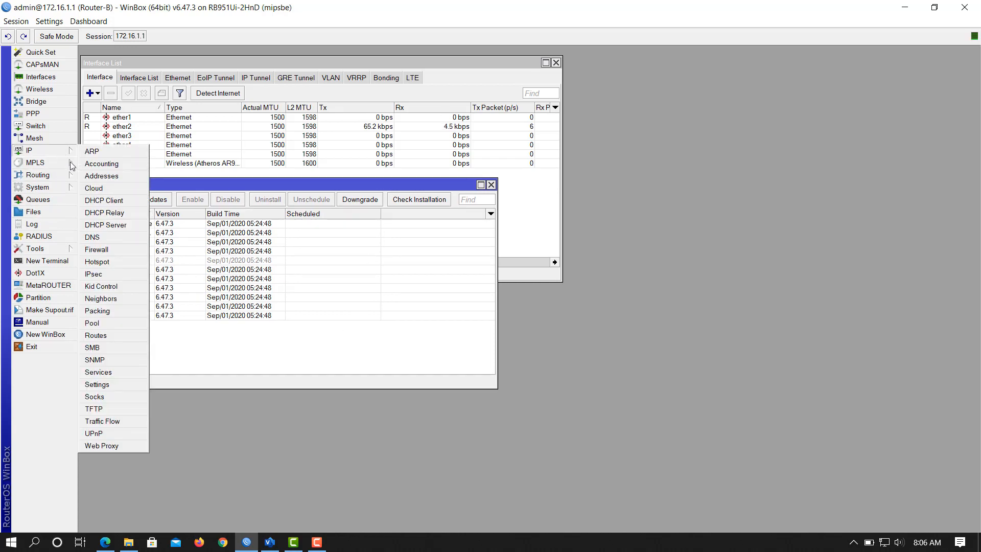
{"action": "left_click", "coordinate": [105, 262]}
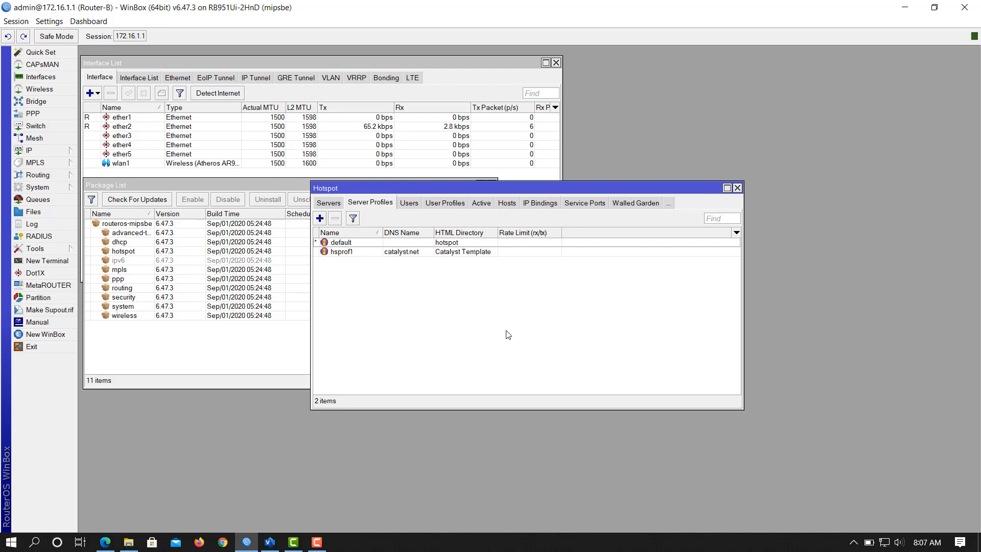
{"action": "left_click_drag", "start_coordinate": [545, 190], "coordinate": [484, 233]}
{"action": "left_click", "coordinate": [676, 230]}
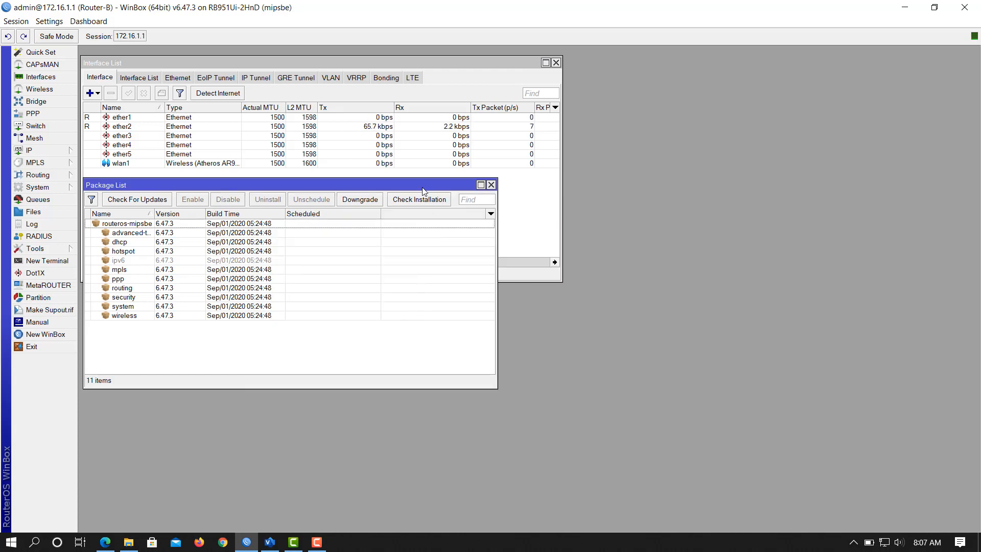
{"action": "left_click_drag", "start_coordinate": [423, 185], "coordinate": [437, 188]}
{"action": "left_click", "coordinate": [504, 189]}
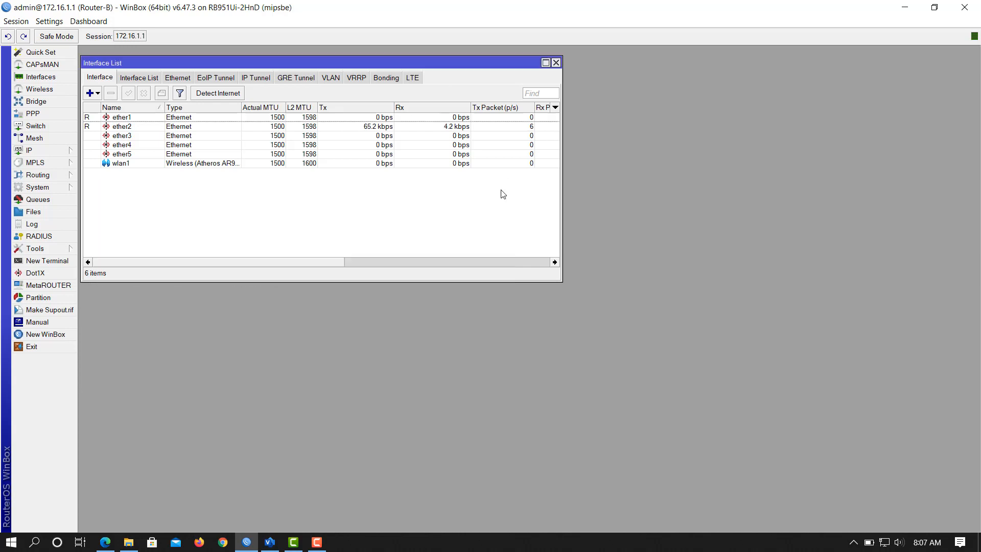
Close the Interface List and open System > Packages, moving the Package List higher.
{"action": "left_click", "coordinate": [556, 62]}
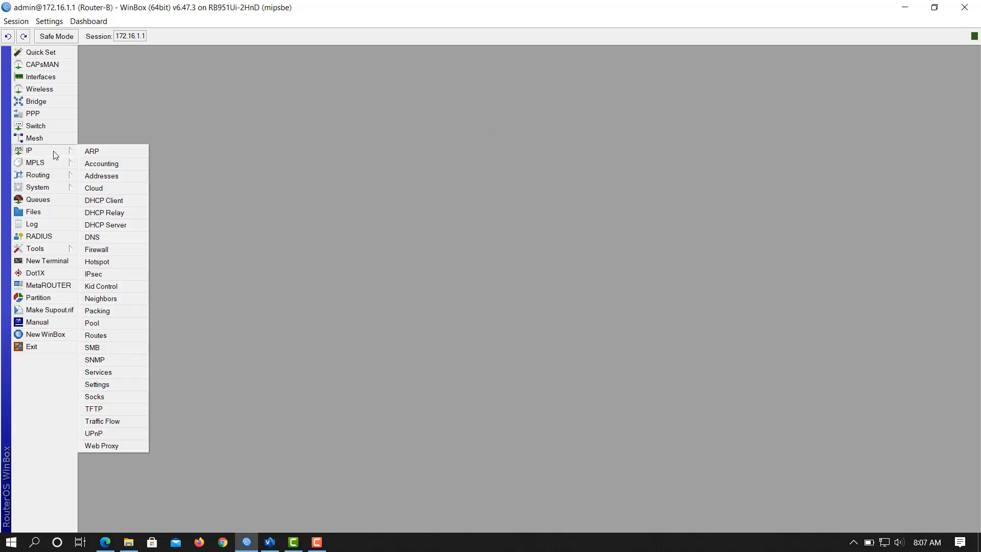
{"action": "mouse_move", "coordinate": [49, 190]}
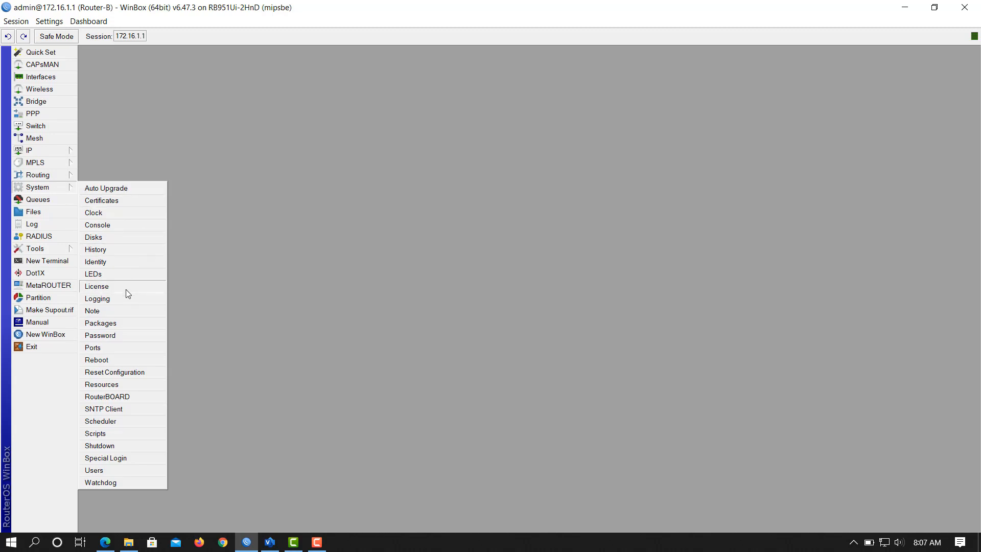
{"action": "left_click", "coordinate": [127, 323]}
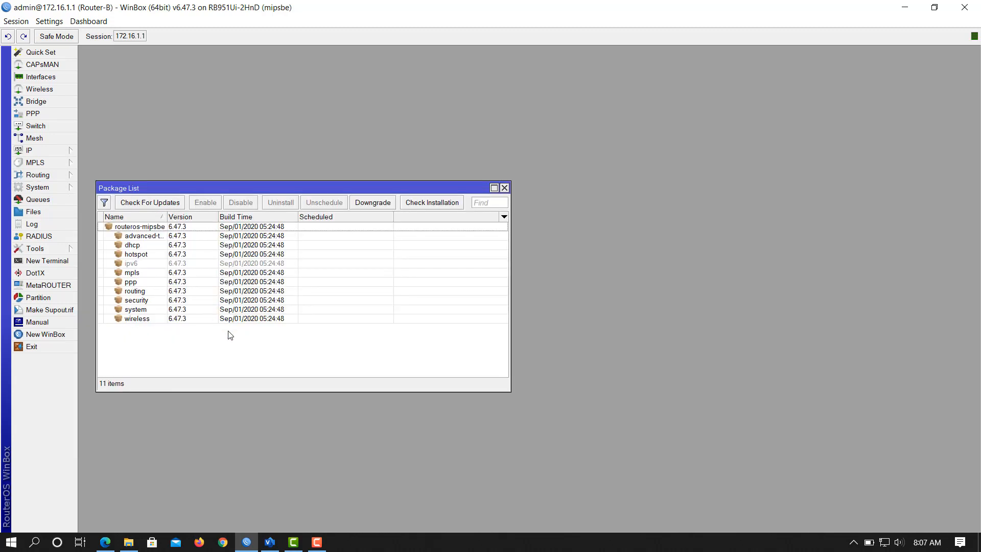
{"action": "left_click_drag", "start_coordinate": [286, 191], "coordinate": [285, 92]}
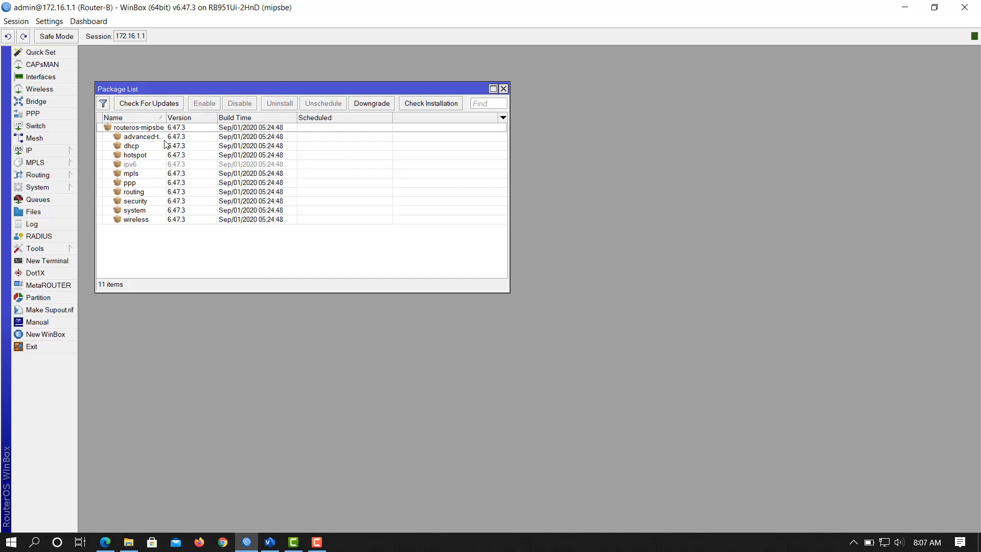
{"action": "left_click", "coordinate": [223, 544]}
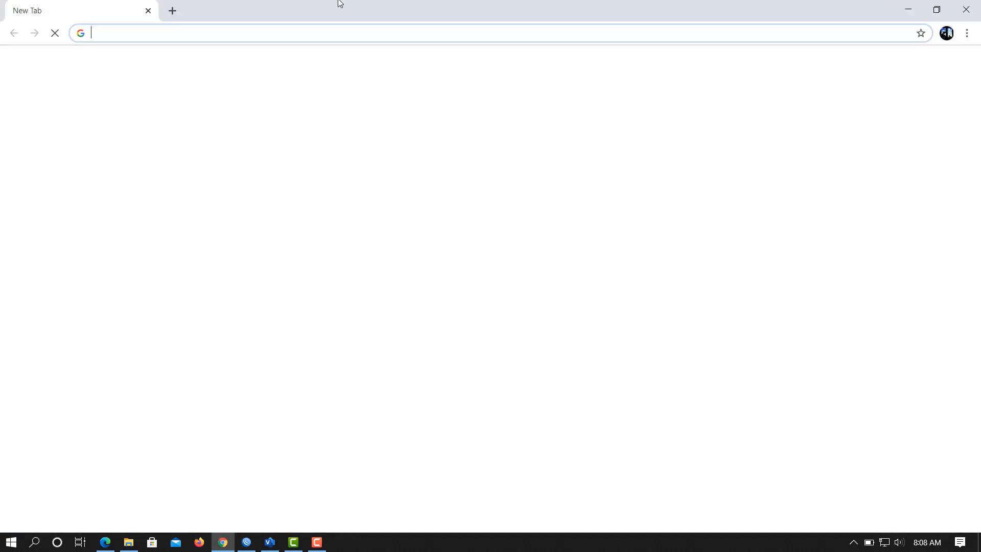
Load mikrotik.com in Chrome, go to the Software downloads page, then switch back to WinBox.
{"action": "left_click", "coordinate": [276, 33]}
{"action": "type", "text": "mikrotik"}
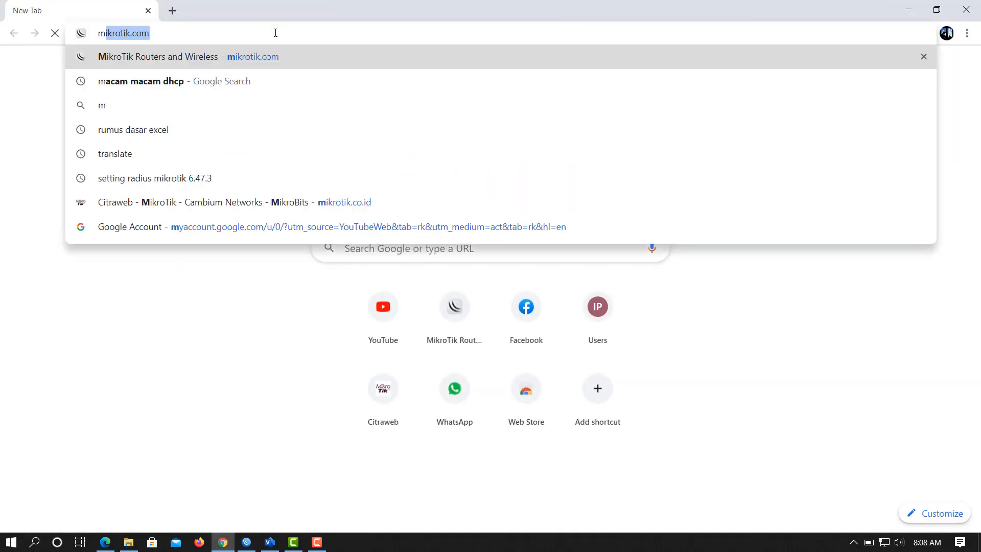
{"action": "type", "text": ".com"}
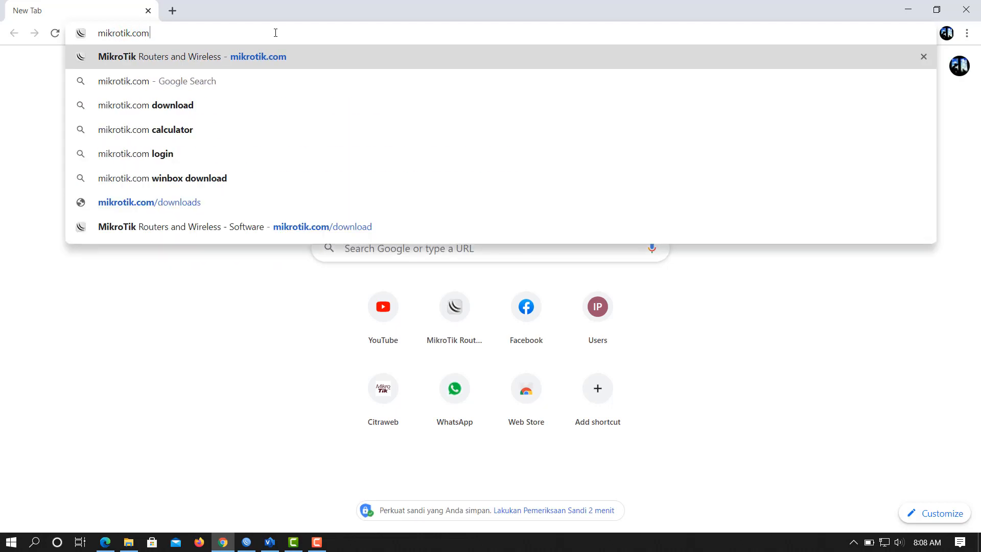
{"action": "key", "text": "Return"}
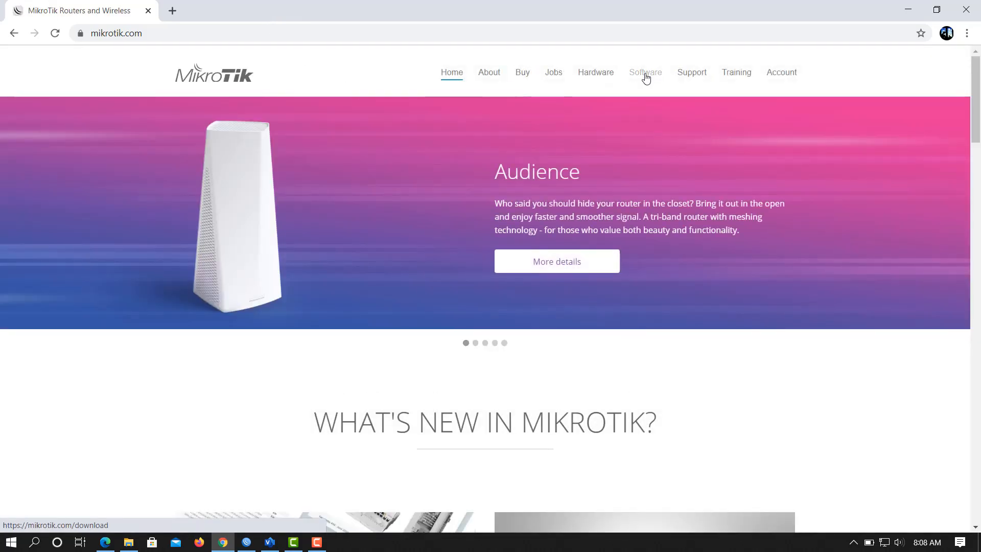
{"action": "left_click", "coordinate": [645, 75]}
{"action": "scroll", "coordinate": [404, 293], "scroll_direction": "down", "scroll_amount": 3}
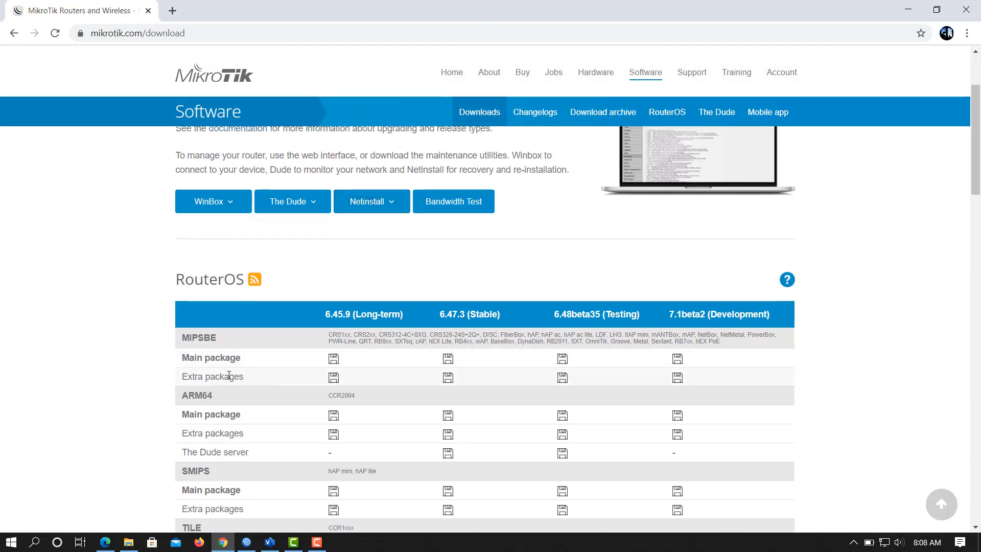
{"action": "left_click_drag", "start_coordinate": [403, 10], "coordinate": [764, 0]}
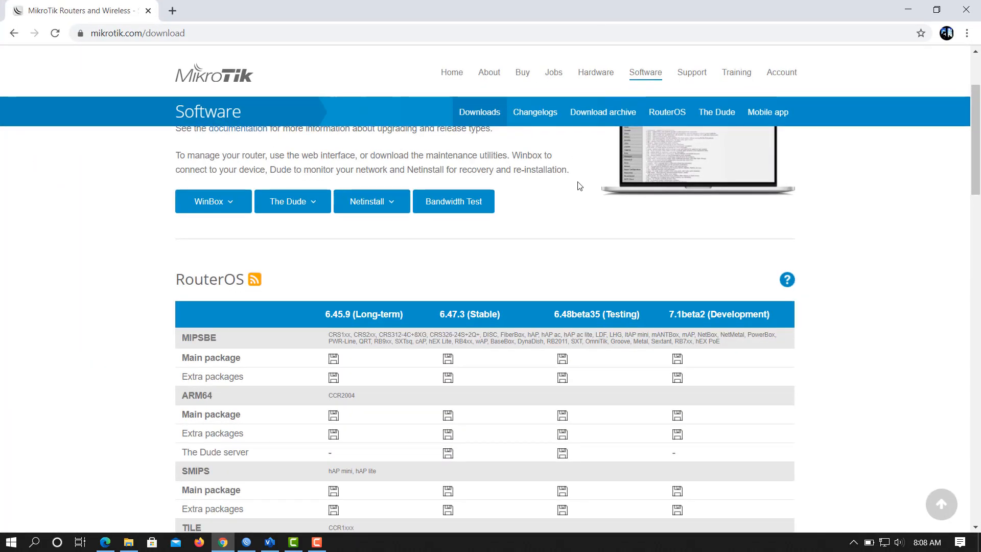
{"action": "left_click", "coordinate": [246, 547]}
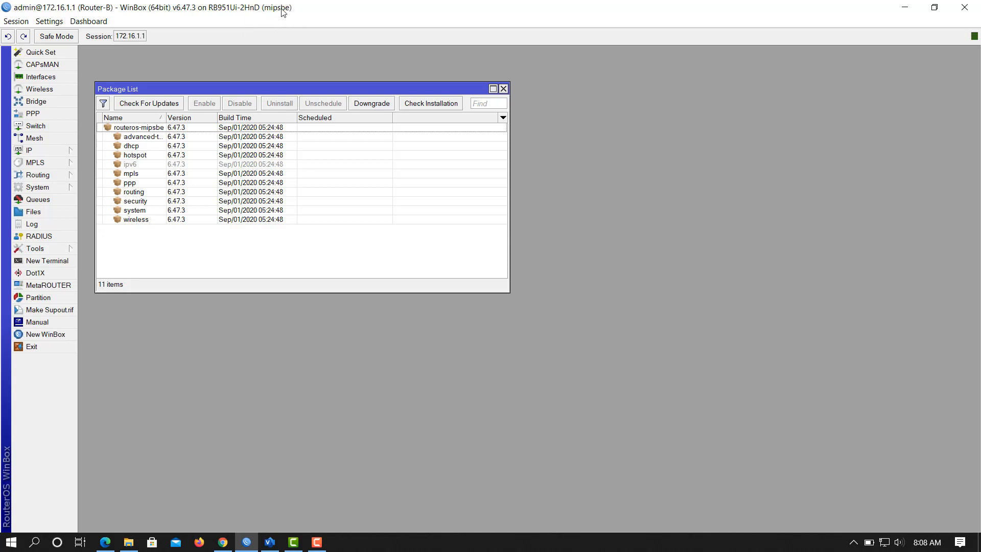
Download the Extra packages zip for MIPSBE 6.47.3 (Stable) from the MikroTik download page.
{"action": "left_click", "coordinate": [223, 543]}
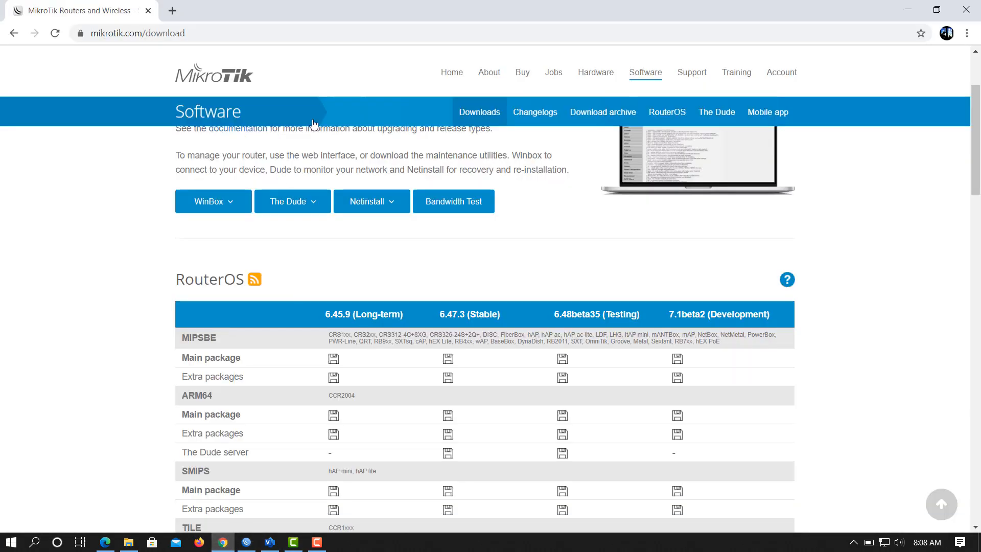
{"action": "double_click", "coordinate": [421, 20]}
{"action": "left_click_drag", "start_coordinate": [530, 13], "coordinate": [520, 2]}
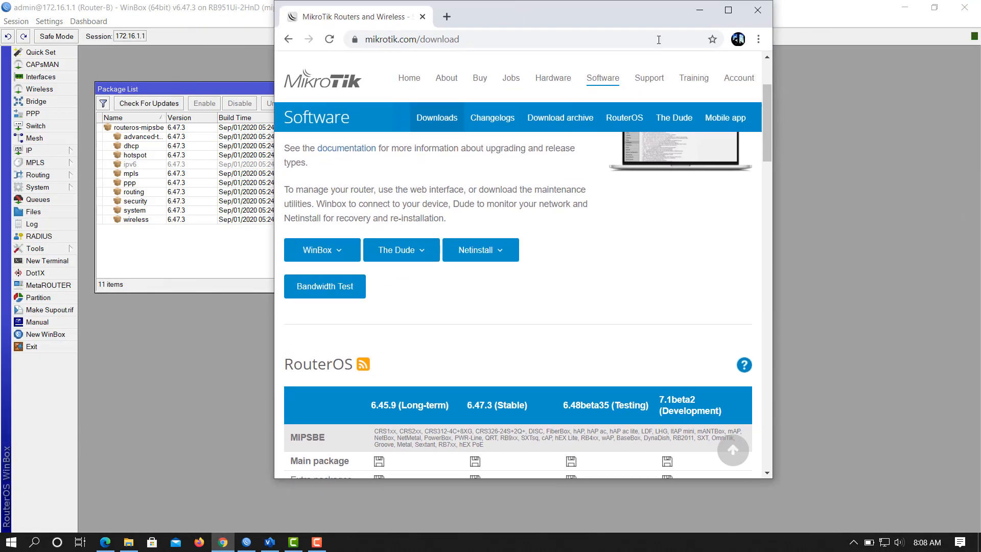
{"action": "left_click", "coordinate": [729, 12]}
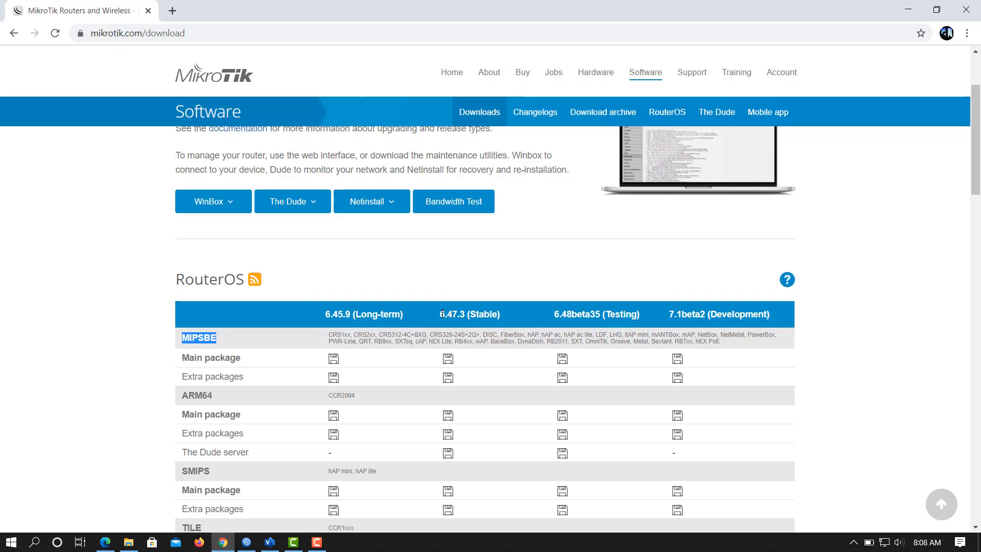
{"action": "double_click", "coordinate": [427, 5]}
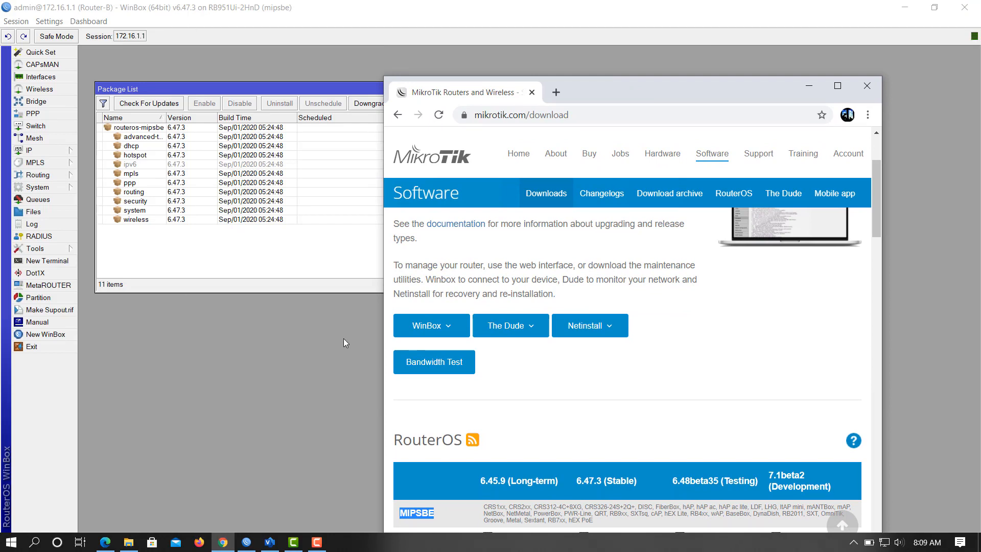
{"action": "scroll", "coordinate": [595, 490], "scroll_direction": "down", "scroll_amount": 2}
{"action": "scroll", "coordinate": [596, 485], "scroll_direction": "down", "scroll_amount": 1}
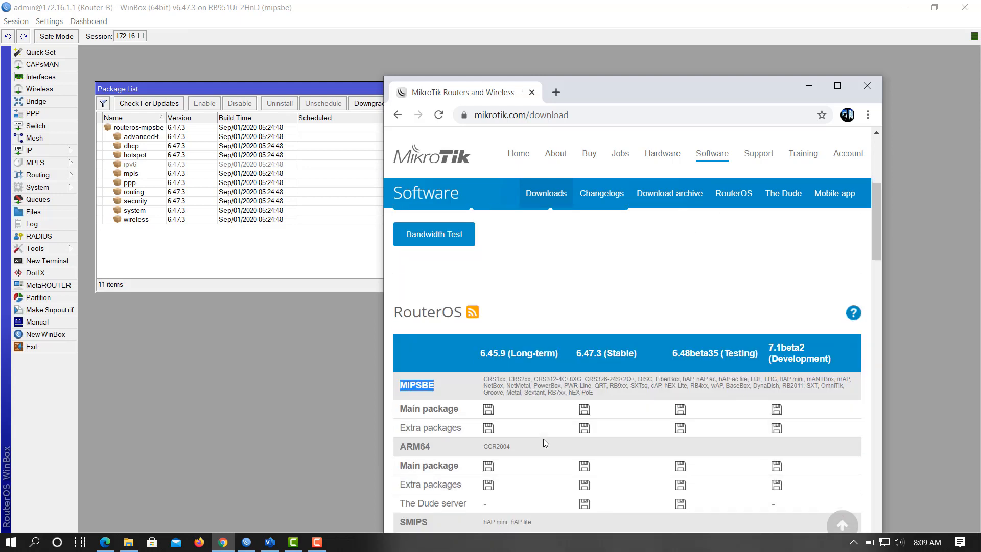
{"action": "left_click", "coordinate": [593, 350]}
{"action": "left_click", "coordinate": [585, 430]}
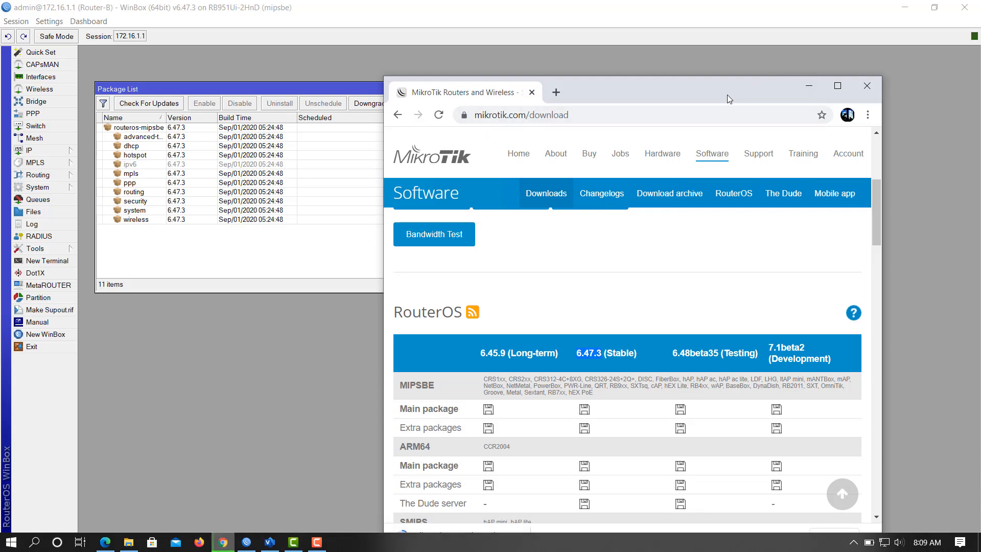
{"action": "left_click", "coordinate": [839, 87]}
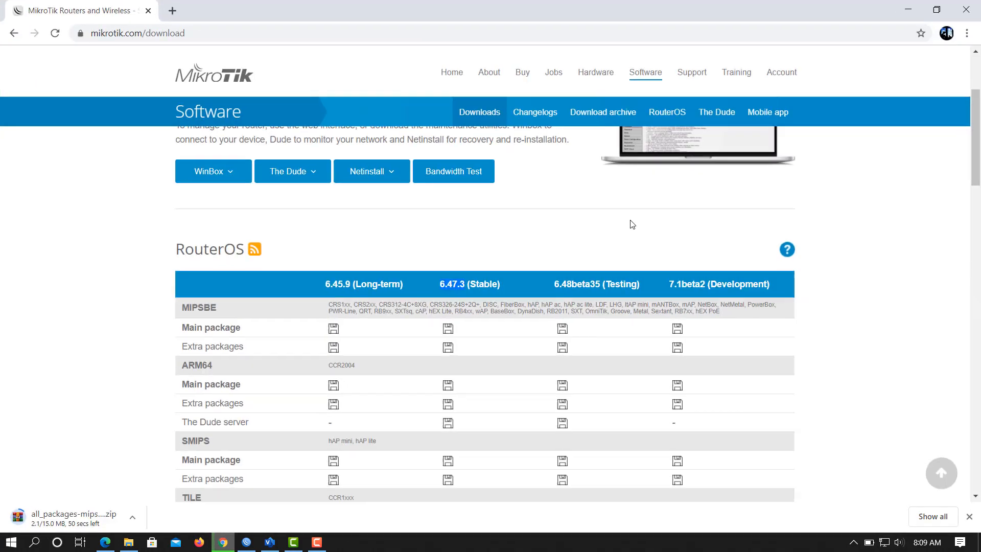
{"action": "scroll", "coordinate": [399, 412], "scroll_direction": "down", "scroll_amount": 3}
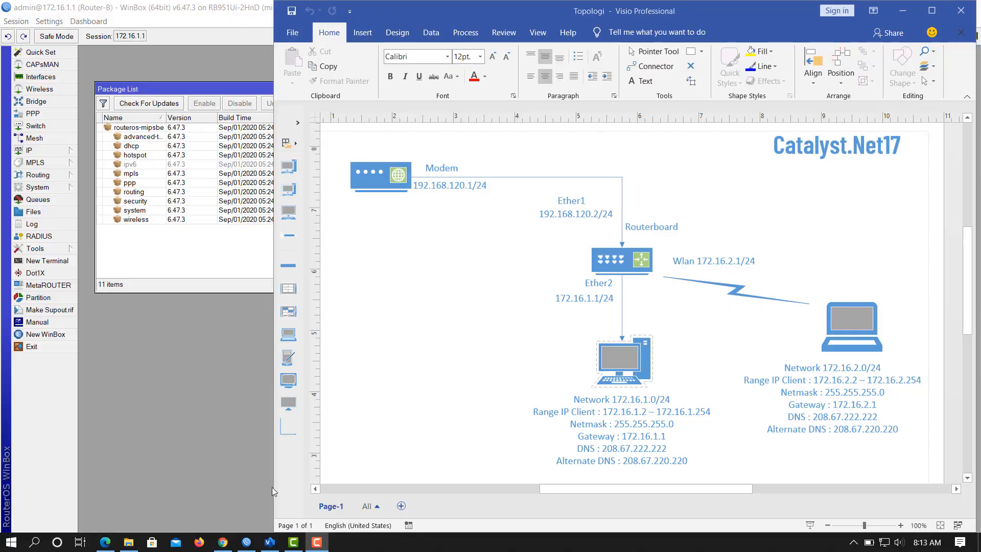
Extract the zip in Downloads to all_packages-mipsbe-6.47.3 and select user-manager-6.47.3-mipsbe.npk.
{"action": "left_click", "coordinate": [134, 545]}
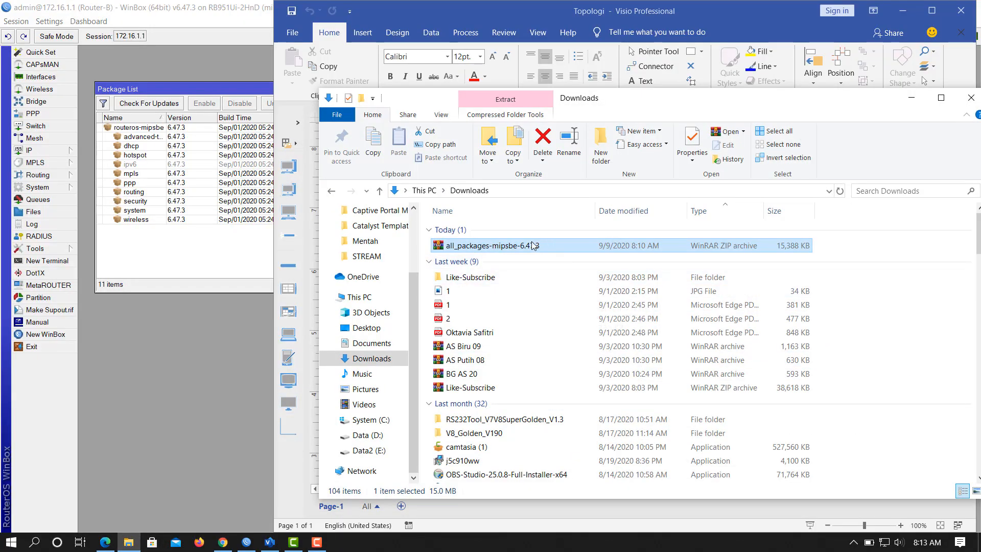
{"action": "left_click_drag", "start_coordinate": [652, 100], "coordinate": [706, 89]}
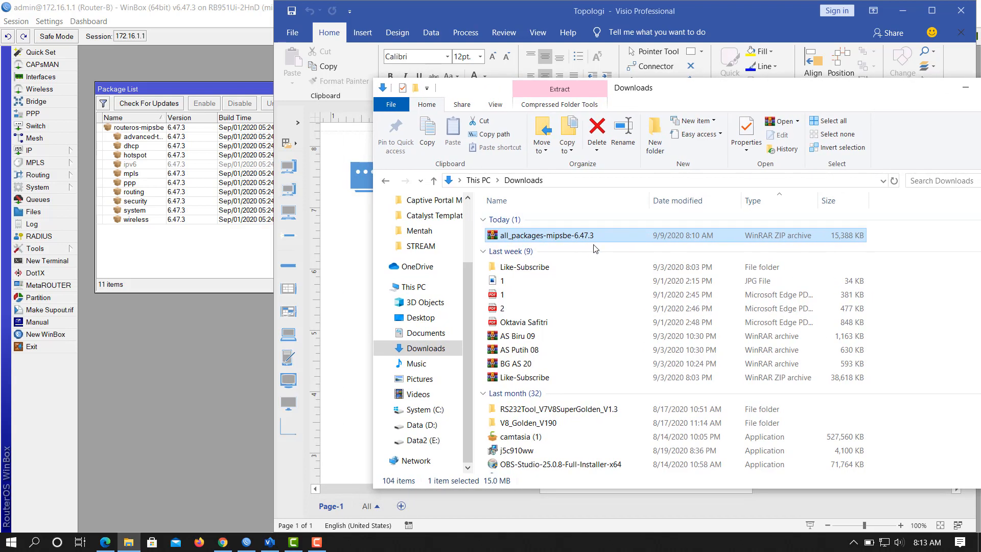
{"action": "right_click", "coordinate": [564, 238]}
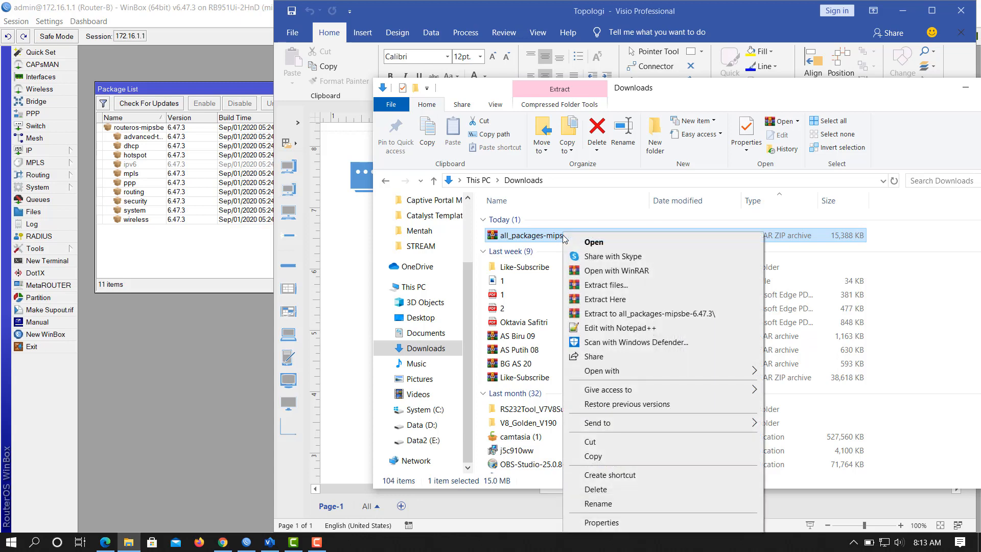
{"action": "left_click", "coordinate": [629, 314]}
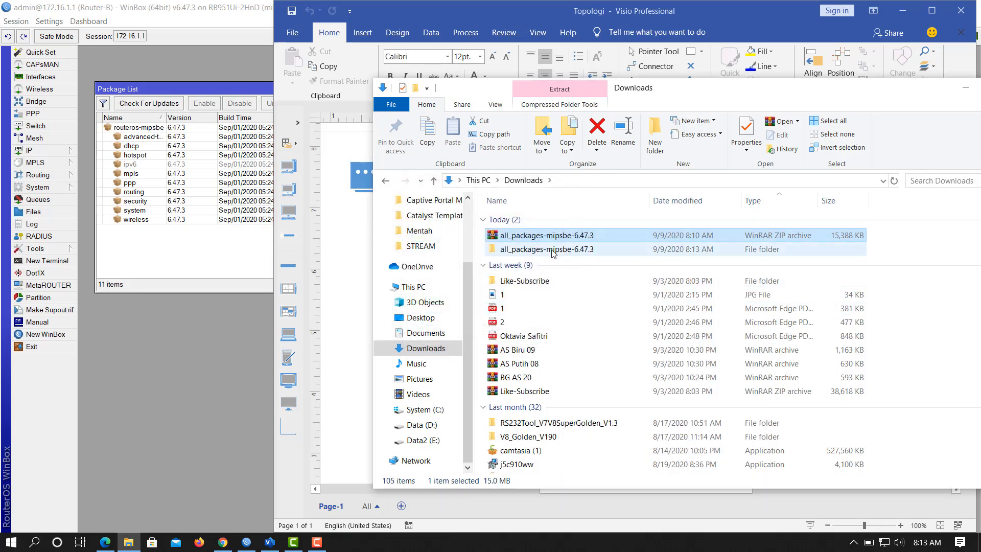
{"action": "double_click", "coordinate": [556, 252]}
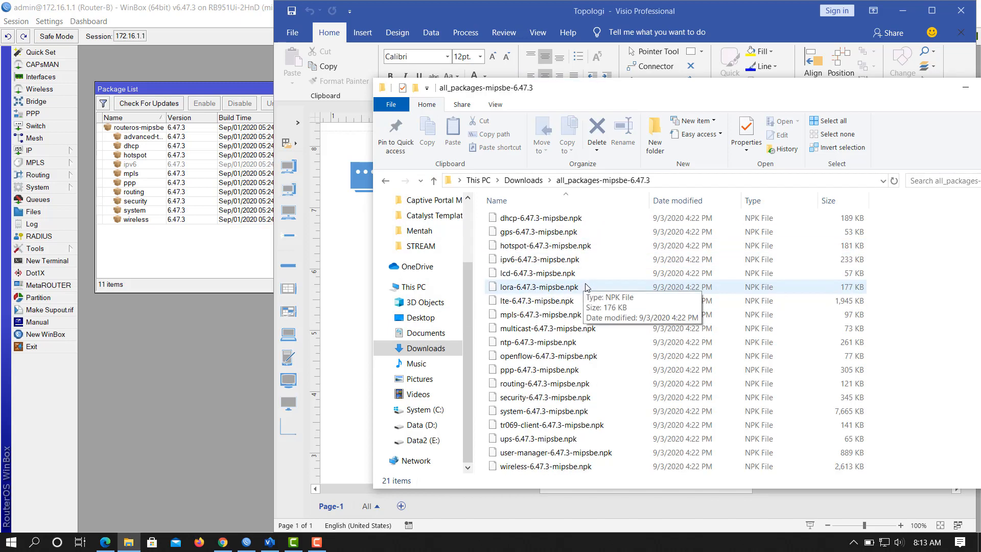
{"action": "left_click", "coordinate": [563, 455]}
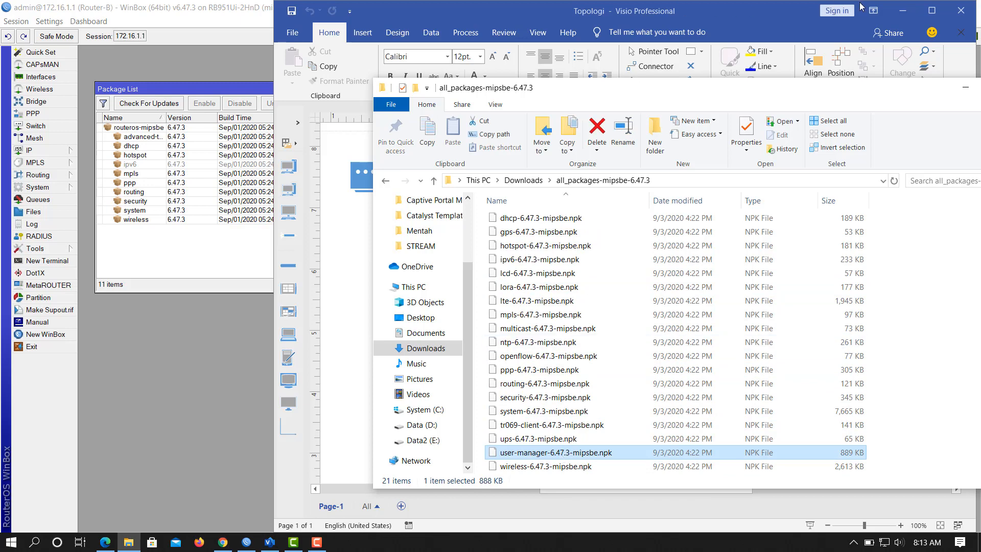
Drag user-manager-6.47.3-mipsbe.npk into WinBox's File List and select the uploaded 888.1 KiB package.
{"action": "left_click", "coordinate": [902, 11]}
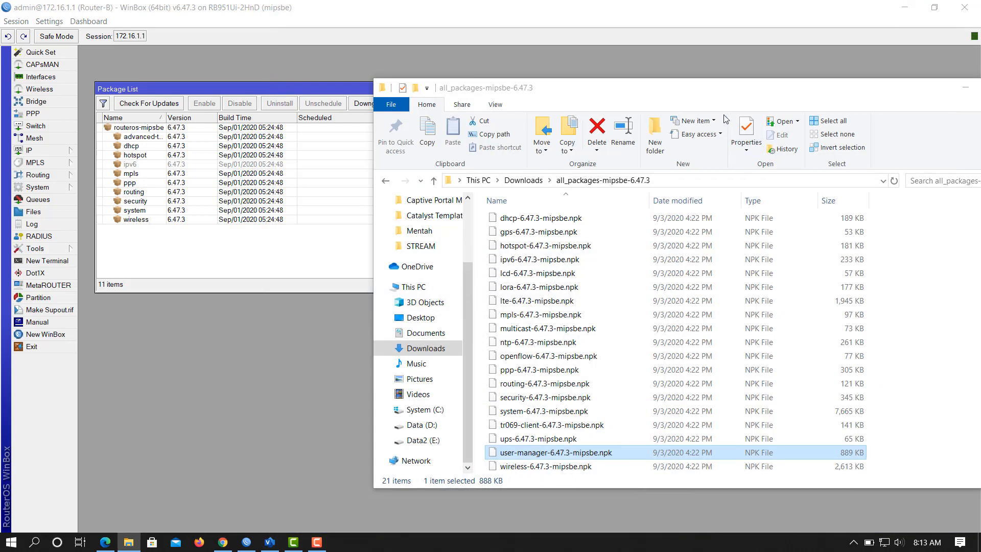
{"action": "left_click_drag", "start_coordinate": [720, 97], "coordinate": [734, 75]}
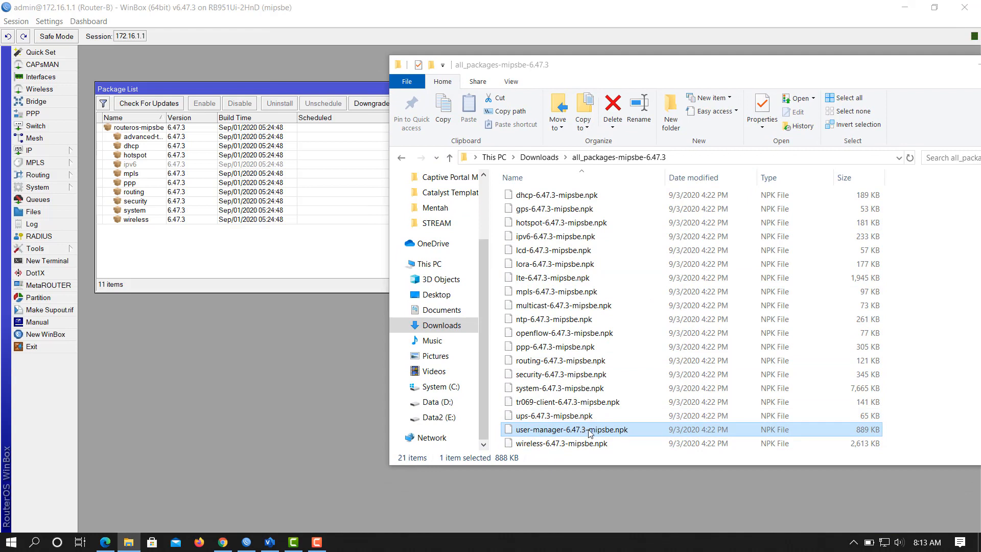
{"action": "left_click_drag", "start_coordinate": [571, 433], "coordinate": [231, 259]}
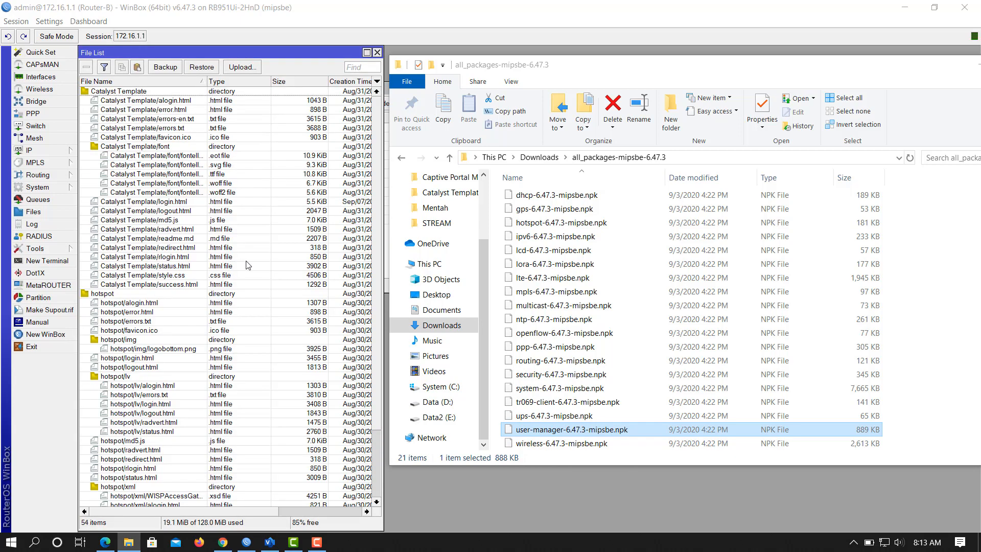
{"action": "scroll", "coordinate": [258, 271], "scroll_direction": "down", "scroll_amount": 3}
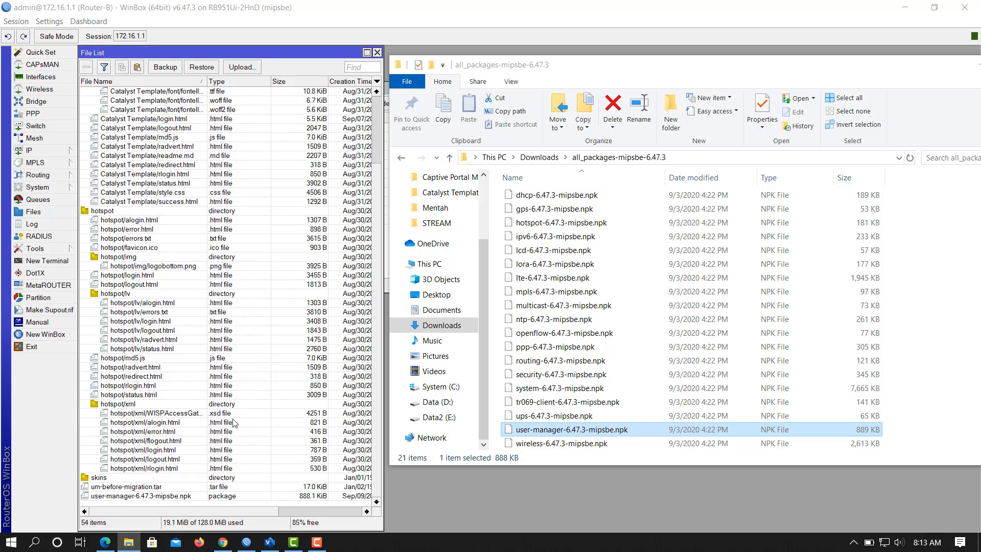
{"action": "left_click", "coordinate": [134, 497]}
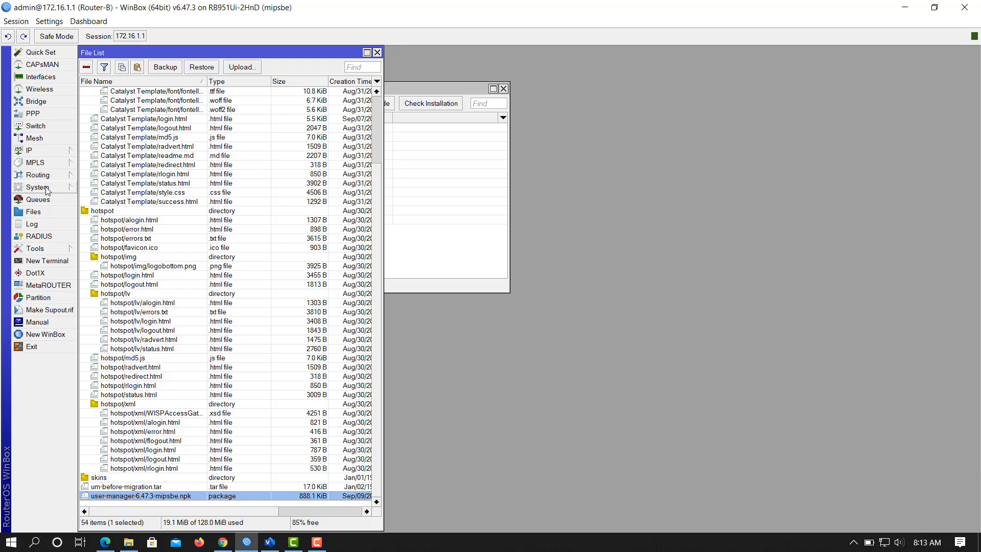
Reboot the router from System > Reboot and confirm with Yes.
{"action": "left_click_drag", "start_coordinate": [447, 88], "coordinate": [737, 78]}
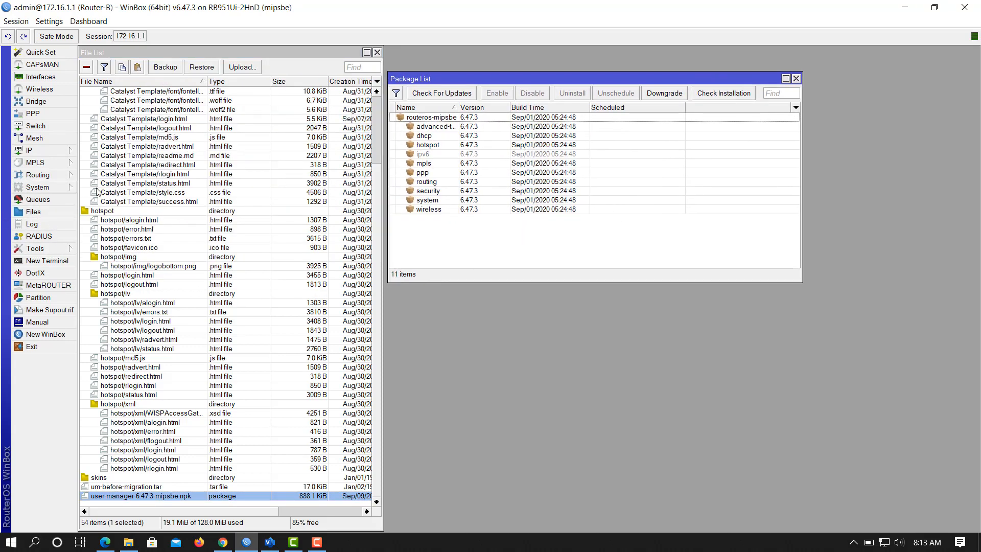
{"action": "left_click", "coordinate": [48, 190]}
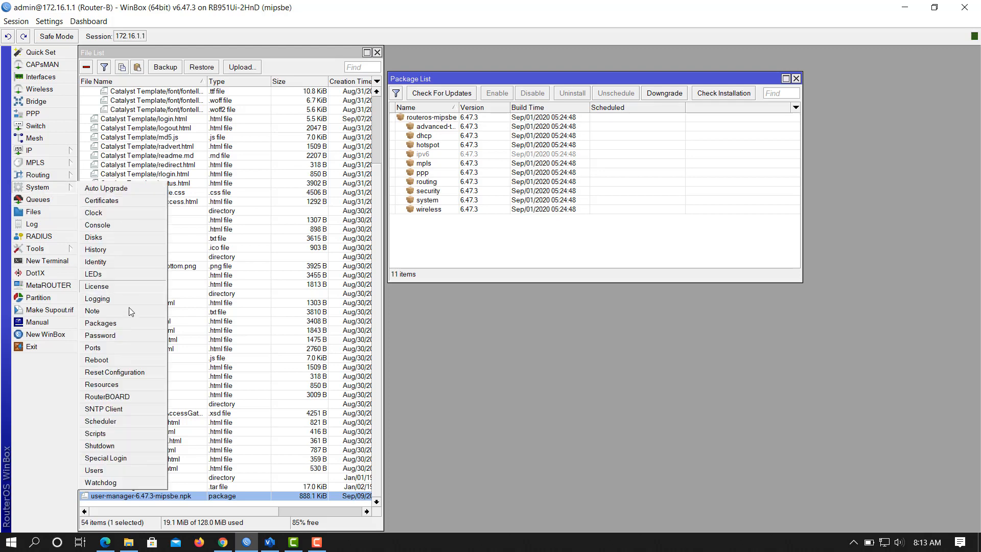
{"action": "left_click", "coordinate": [97, 360]}
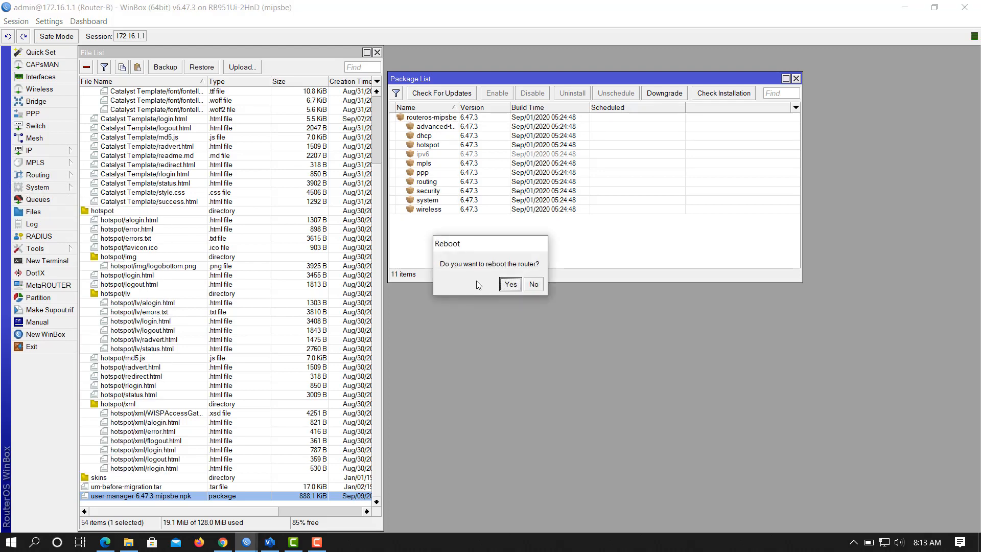
{"action": "left_click", "coordinate": [509, 285]}
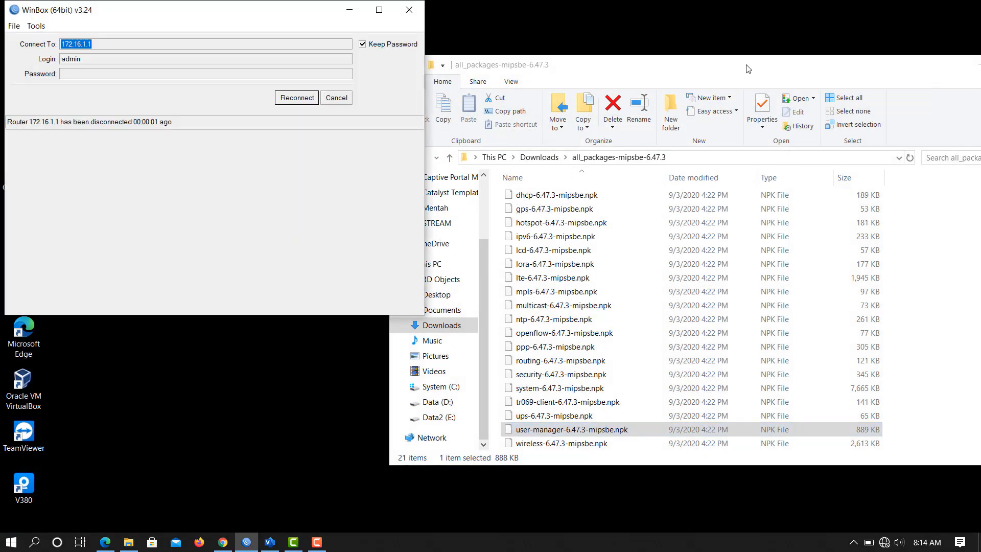
Minimize the packages folder window and refresh the desktop.
{"action": "left_click_drag", "start_coordinate": [751, 66], "coordinate": [527, 109]}
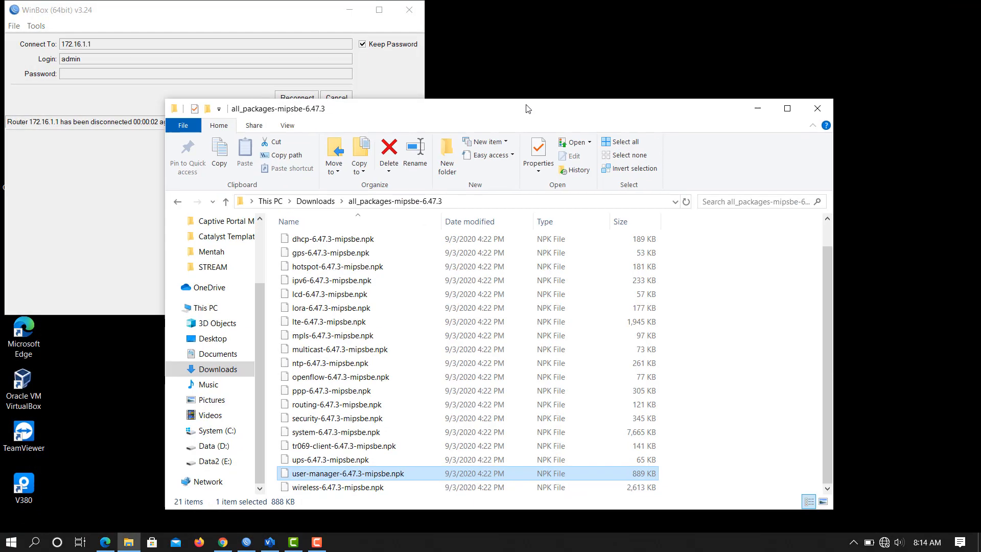
{"action": "left_click", "coordinate": [758, 109]}
{"action": "right_click", "coordinate": [613, 107]}
{"action": "left_click", "coordinate": [633, 168]}
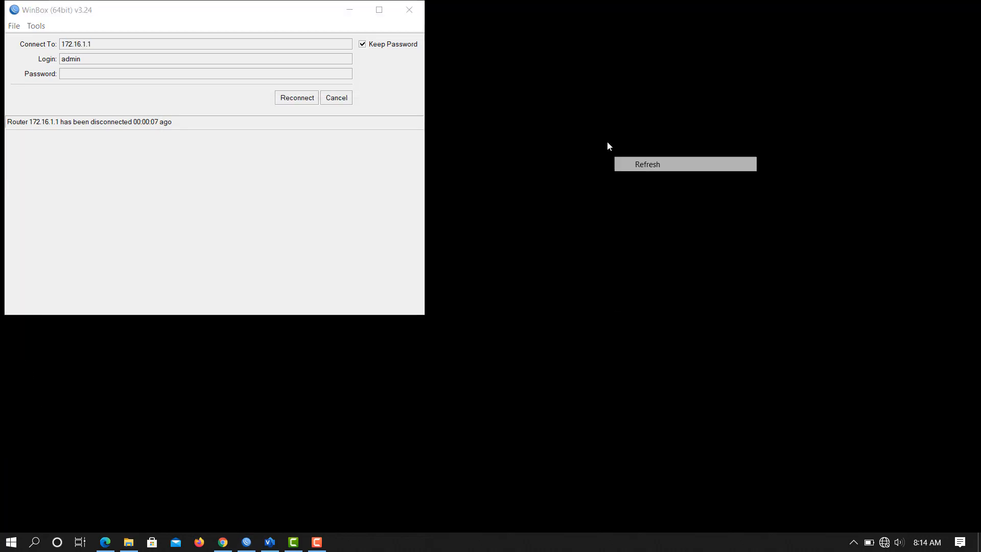
{"action": "right_click", "coordinate": [602, 135]}
{"action": "left_click", "coordinate": [636, 195]}
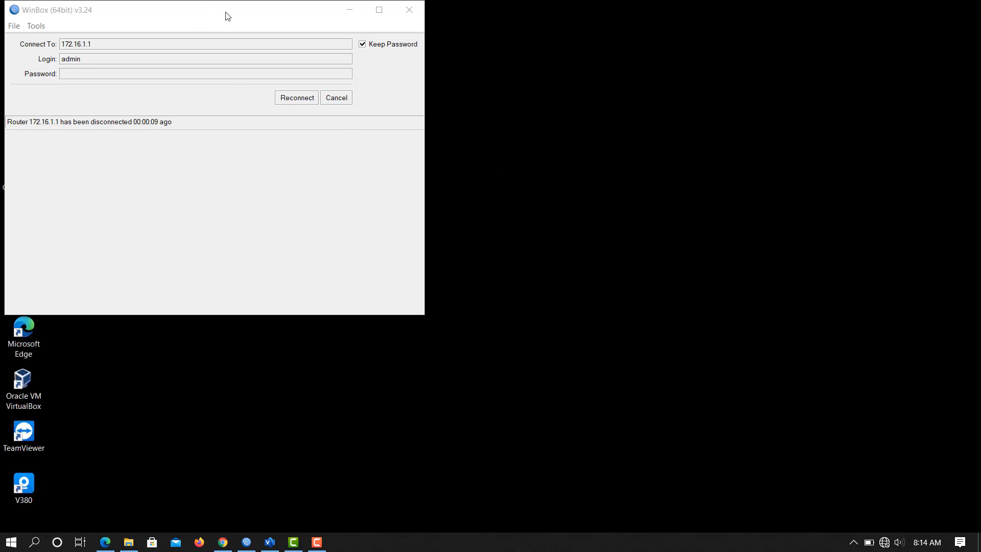
{"action": "left_click_drag", "start_coordinate": [228, 15], "coordinate": [342, 32]}
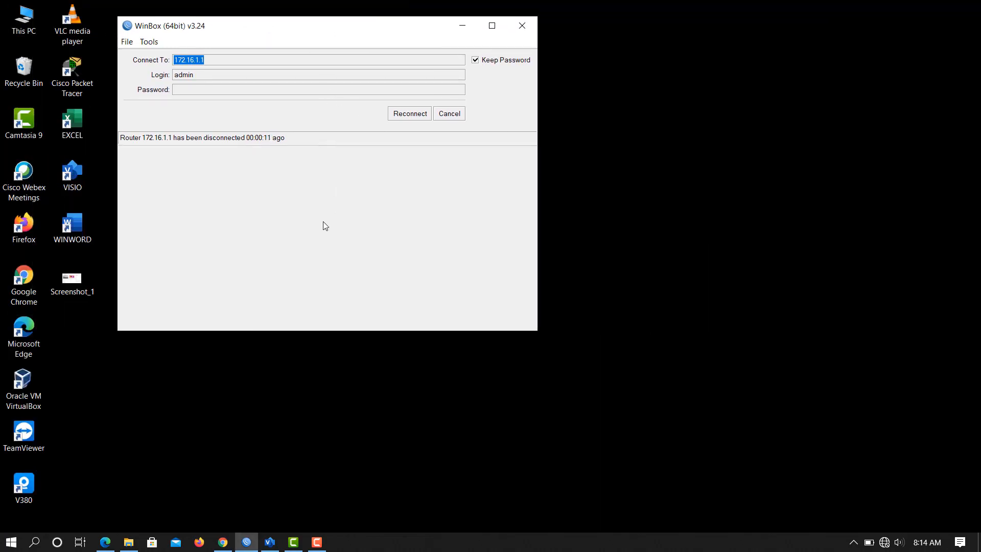
{"action": "left_click", "coordinate": [270, 542]}
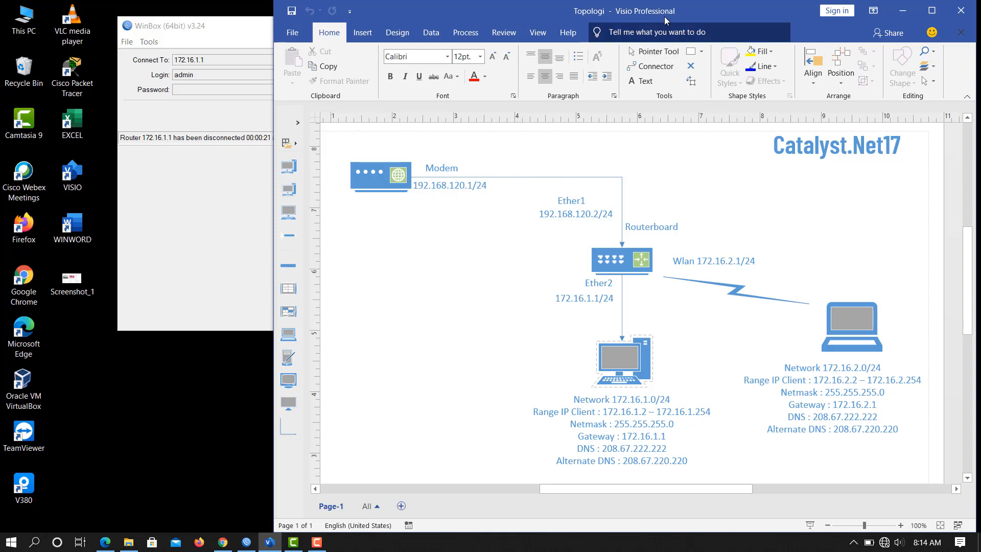
{"action": "left_click_drag", "start_coordinate": [664, 19], "coordinate": [597, 20]}
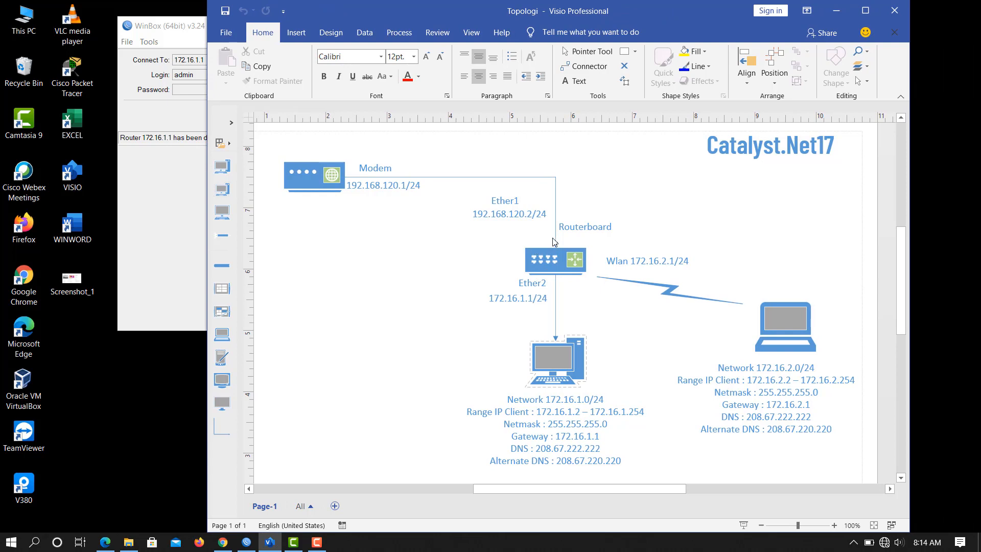
{"action": "left_click", "coordinate": [834, 19]}
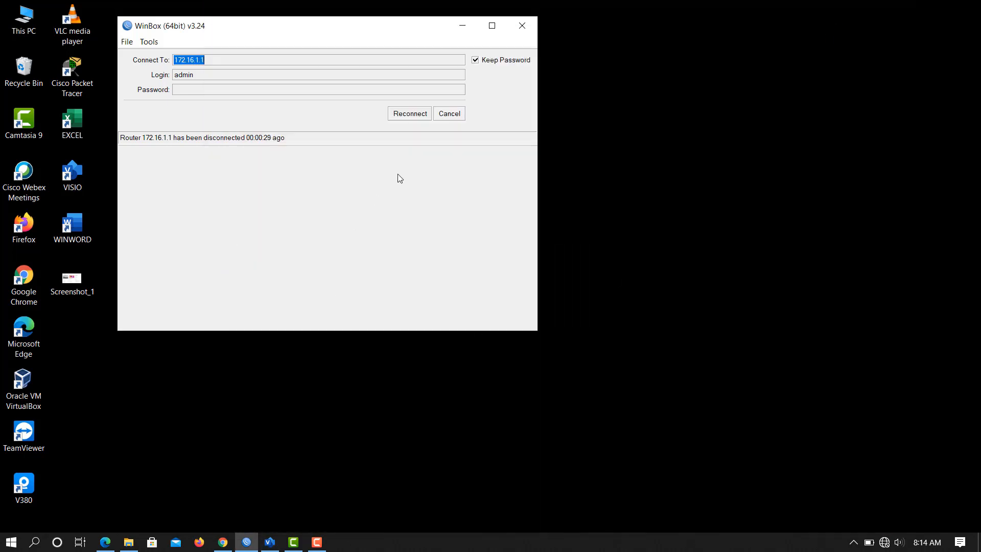
Reconnect WinBox to Router-B from the Neighbors list.
{"action": "left_click", "coordinate": [438, 115]}
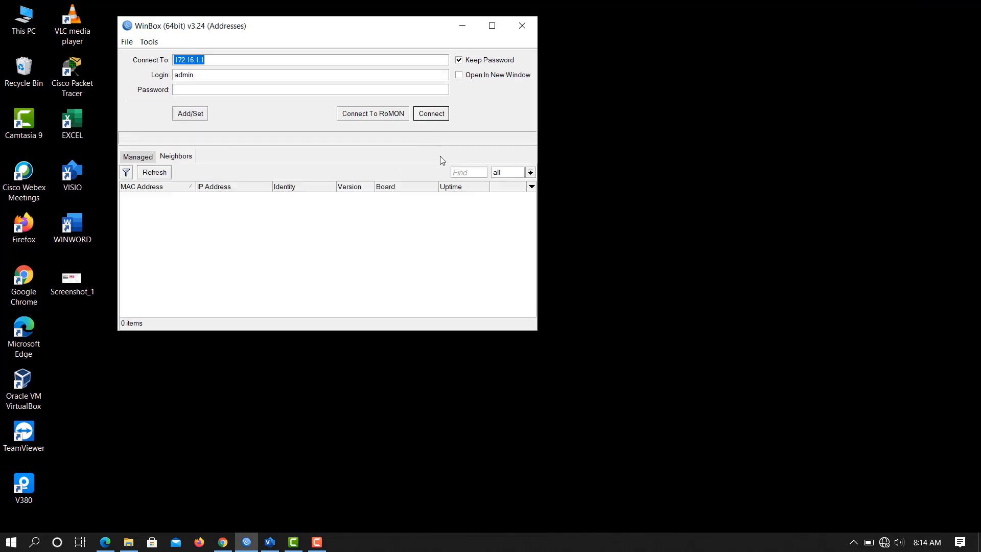
{"action": "left_click", "coordinate": [217, 198]}
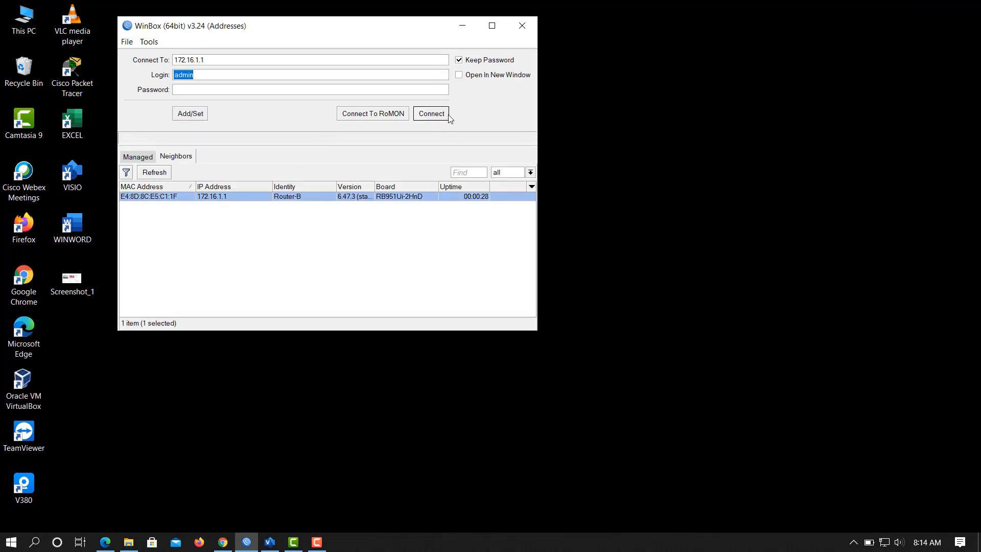
{"action": "left_click", "coordinate": [432, 113]}
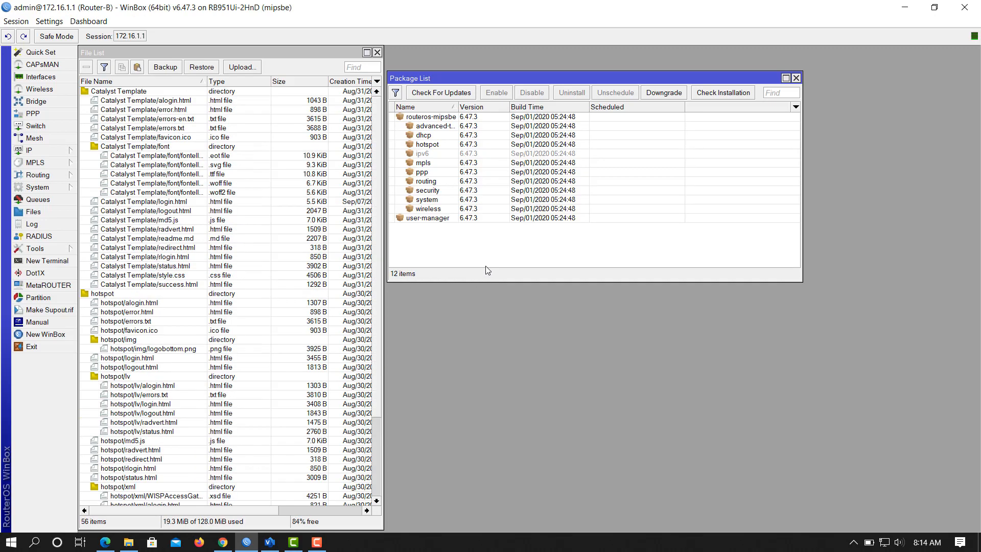
Check that user-manager 6.47.3 is installed, then close the File List and Package List.
{"action": "left_click", "coordinate": [437, 219]}
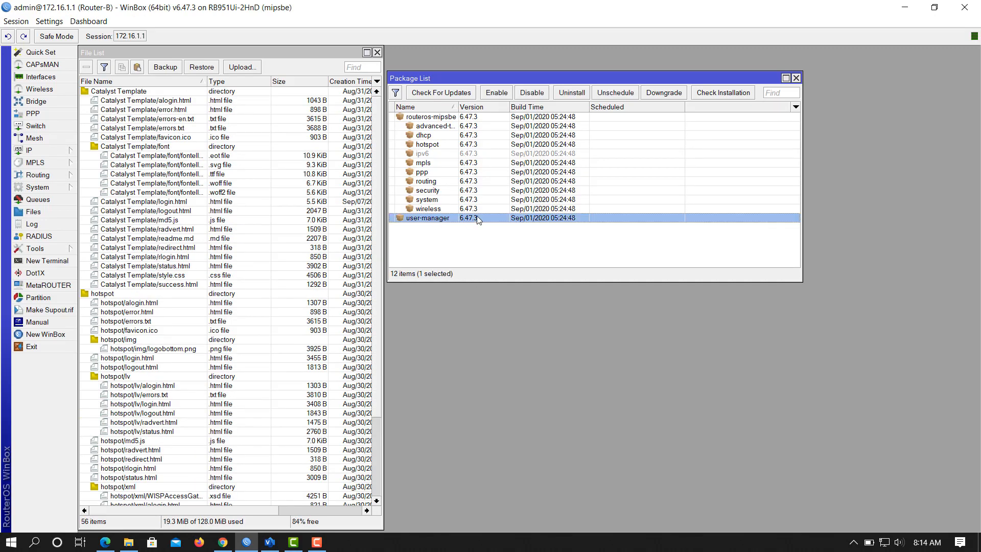
{"action": "left_click", "coordinate": [466, 244]}
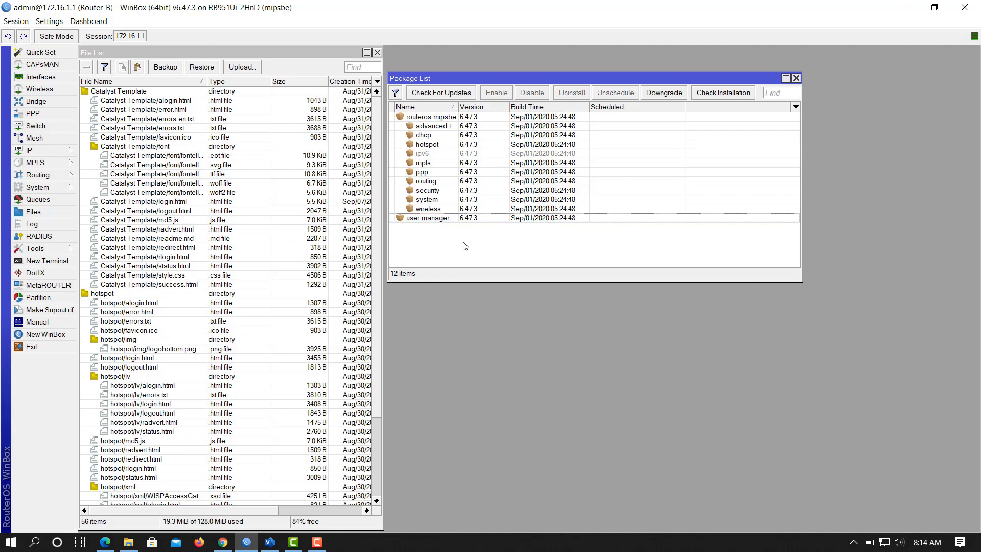
{"action": "left_click", "coordinate": [377, 53]}
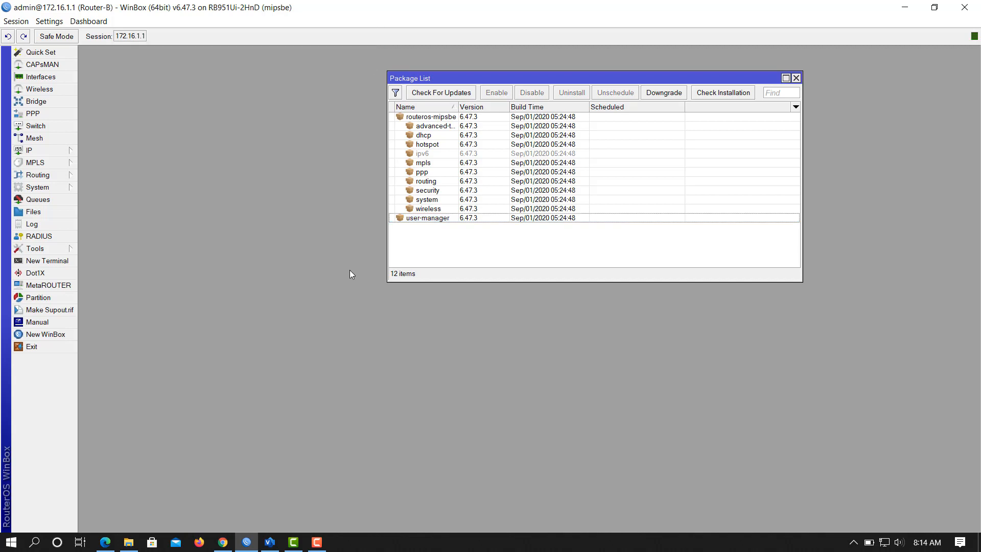
{"action": "left_click", "coordinate": [796, 78]}
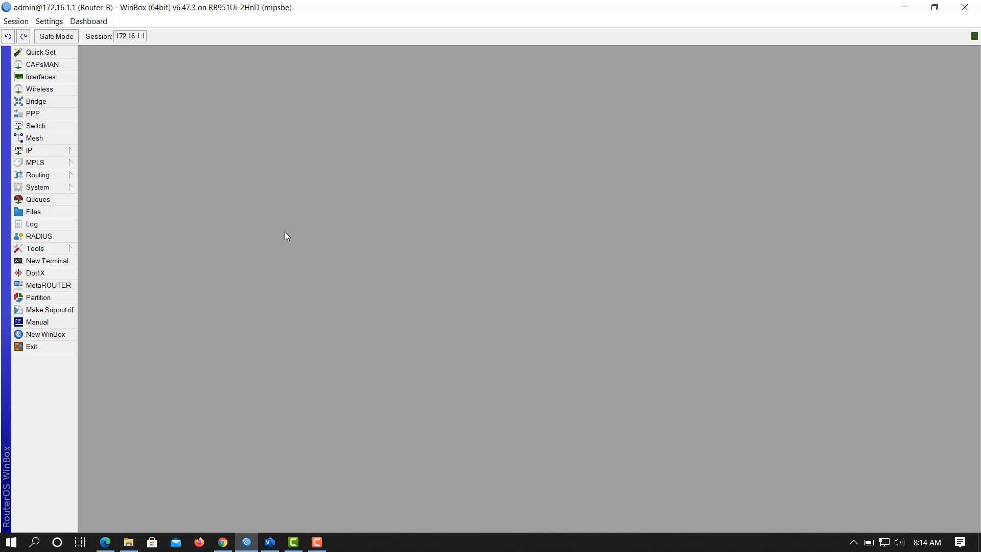
Open IP > Hotspot, close it, and reopen it to reach the server profiles.
{"action": "left_click", "coordinate": [57, 151]}
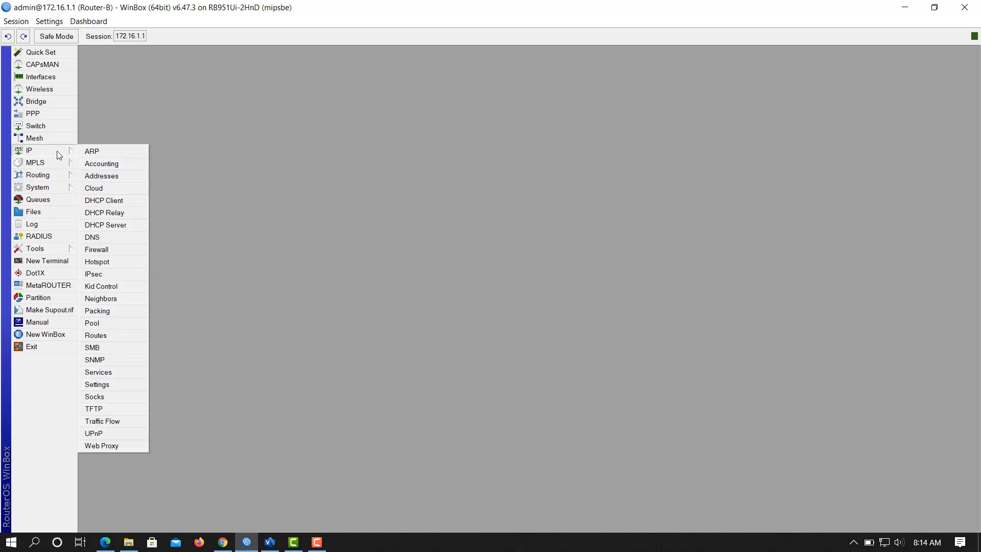
{"action": "left_click", "coordinate": [126, 260]}
{"action": "left_click_drag", "start_coordinate": [450, 230], "coordinate": [460, 149]}
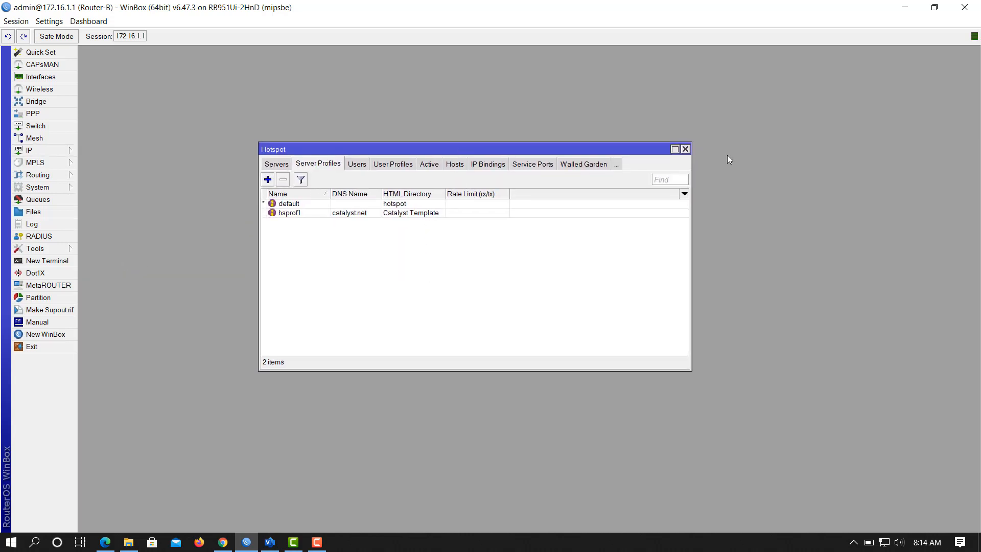
{"action": "left_click", "coordinate": [685, 149]}
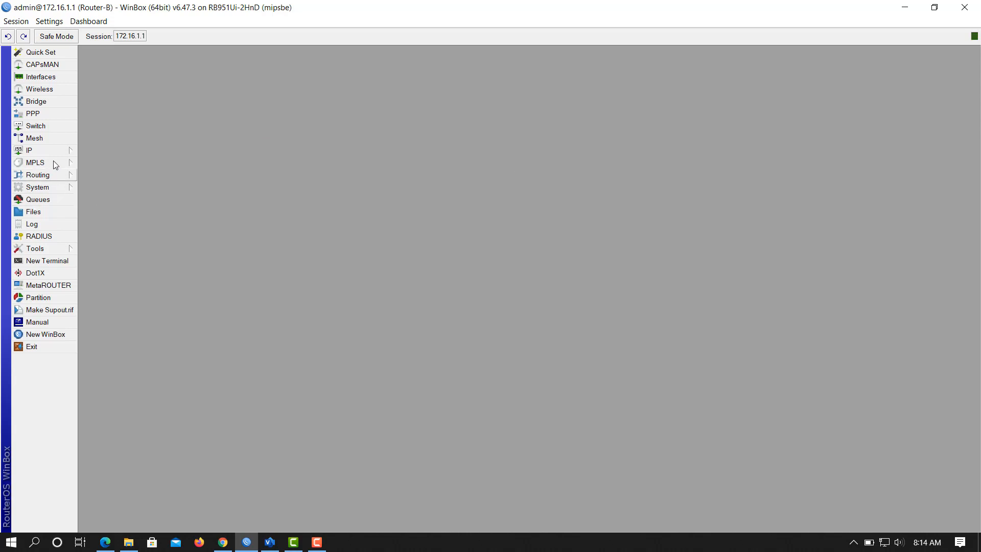
{"action": "left_click", "coordinate": [57, 153]}
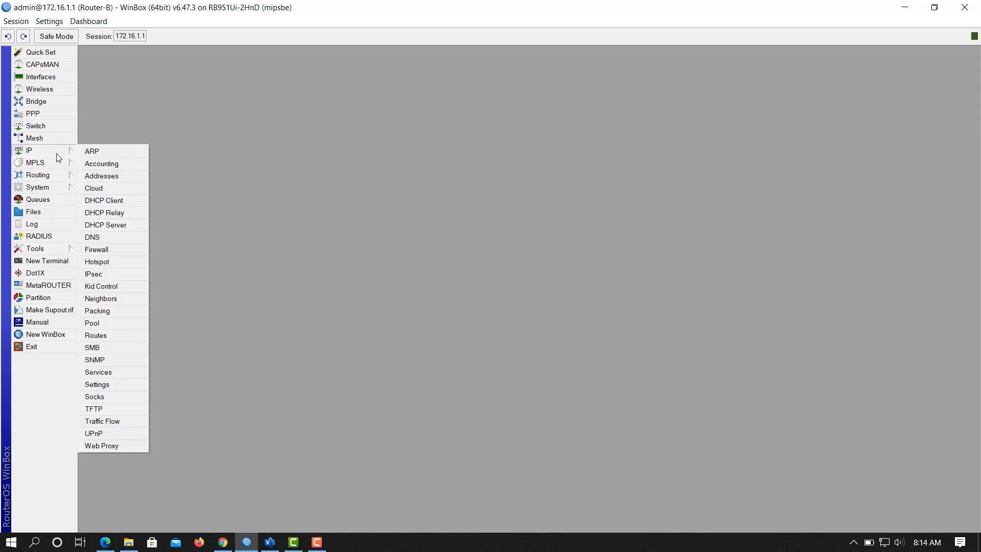
{"action": "left_click", "coordinate": [106, 263]}
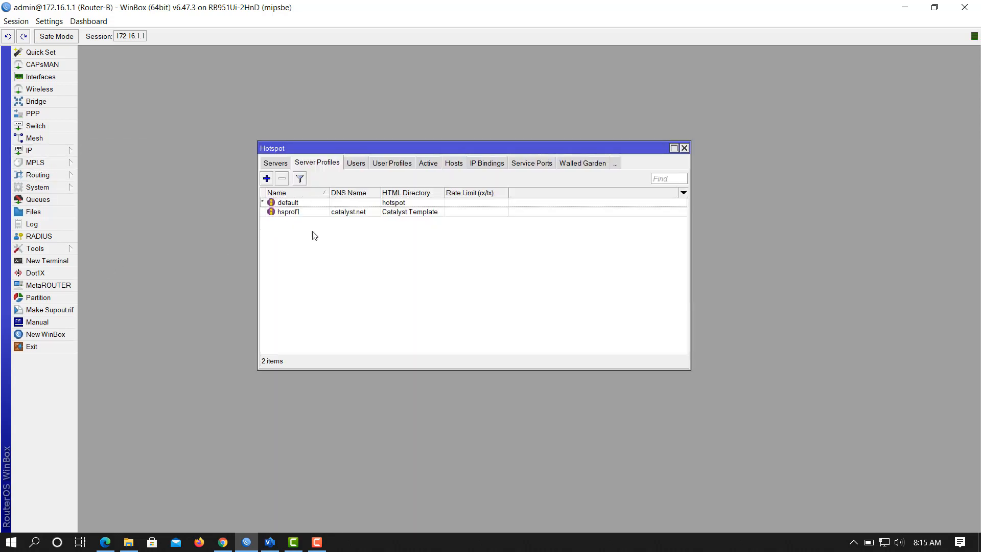
Tick Use RADIUS and Accounting on hsprof1's RADIUS tab, apply, and close Hotspot.
{"action": "left_click", "coordinate": [305, 213]}
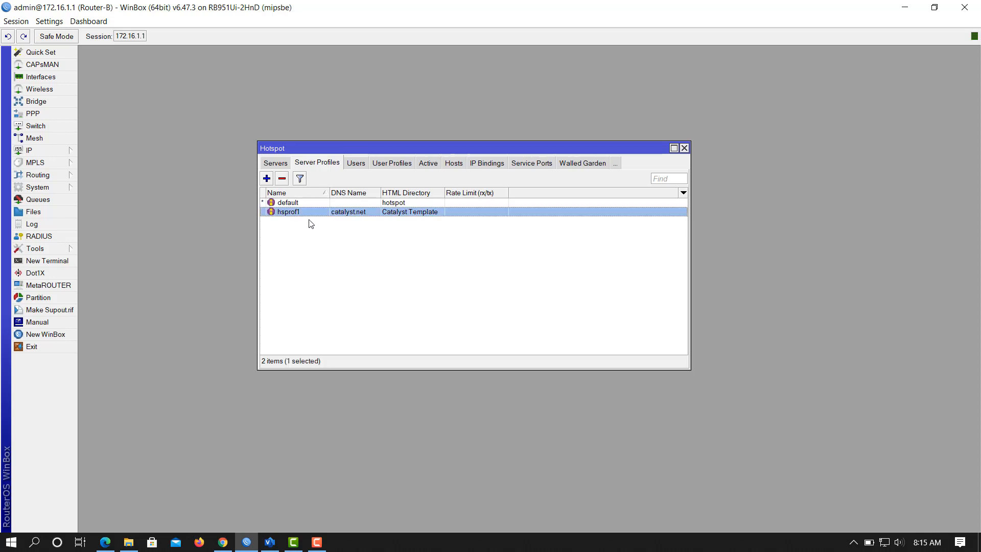
{"action": "double_click", "coordinate": [343, 214]}
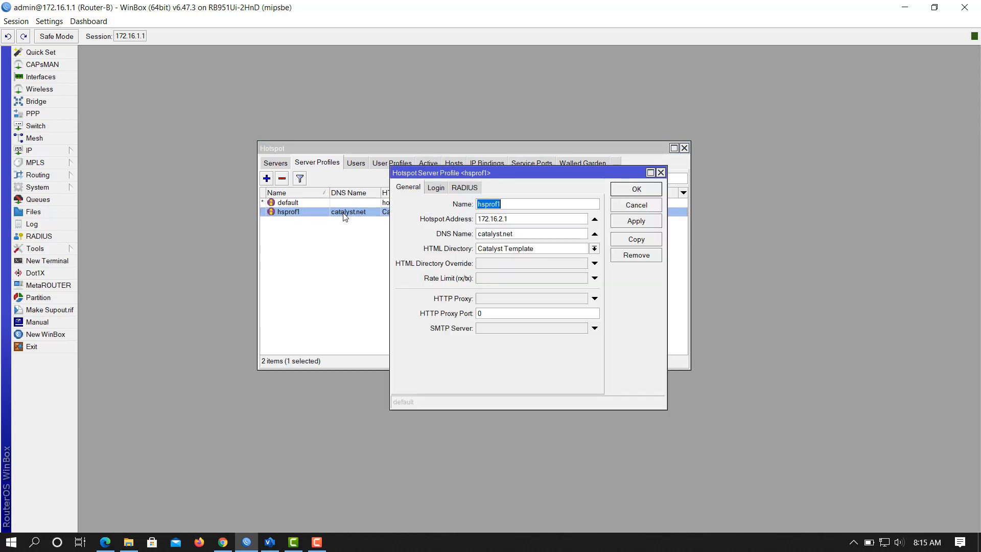
{"action": "left_click", "coordinate": [462, 190]}
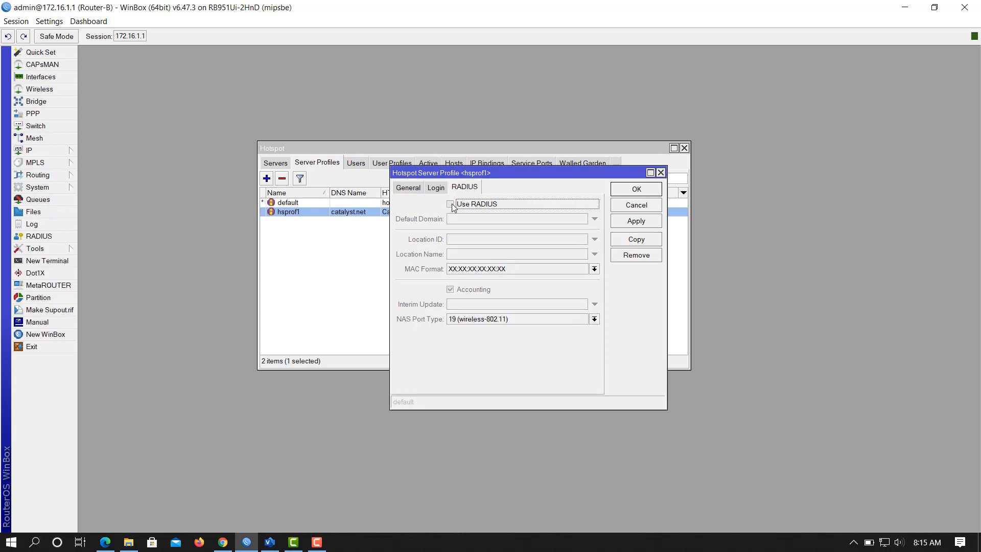
{"action": "left_click", "coordinate": [452, 205]}
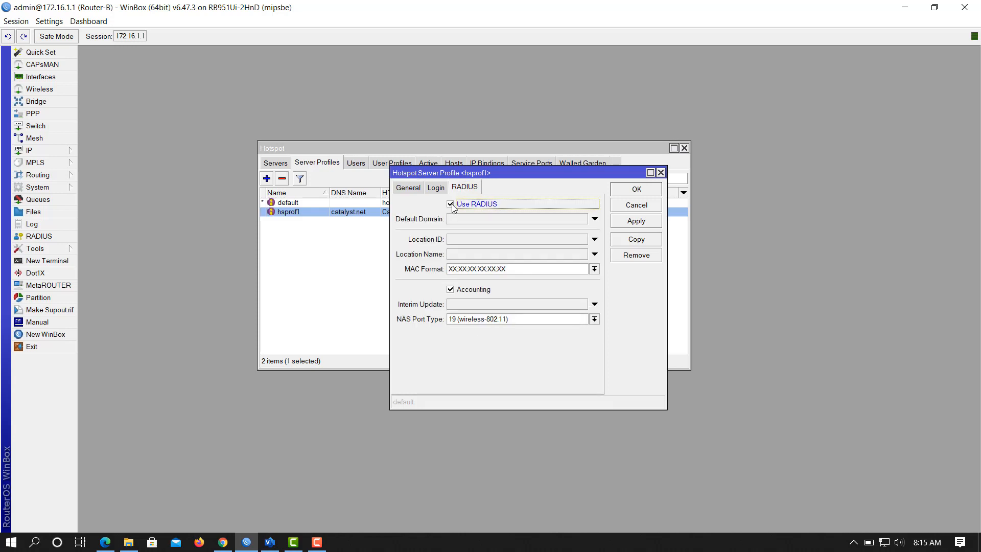
{"action": "left_click", "coordinate": [643, 224]}
{"action": "left_click", "coordinate": [638, 196]}
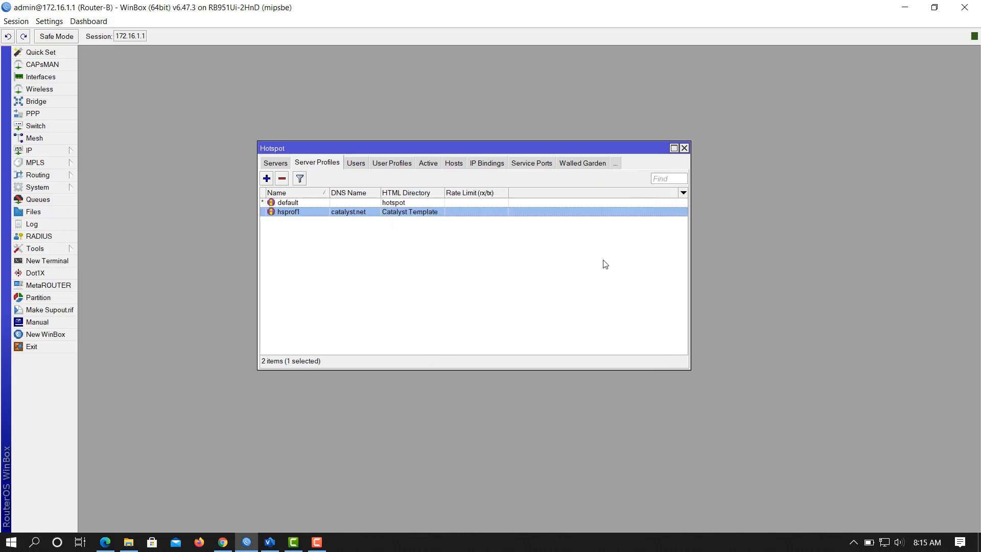
{"action": "left_click", "coordinate": [684, 148]}
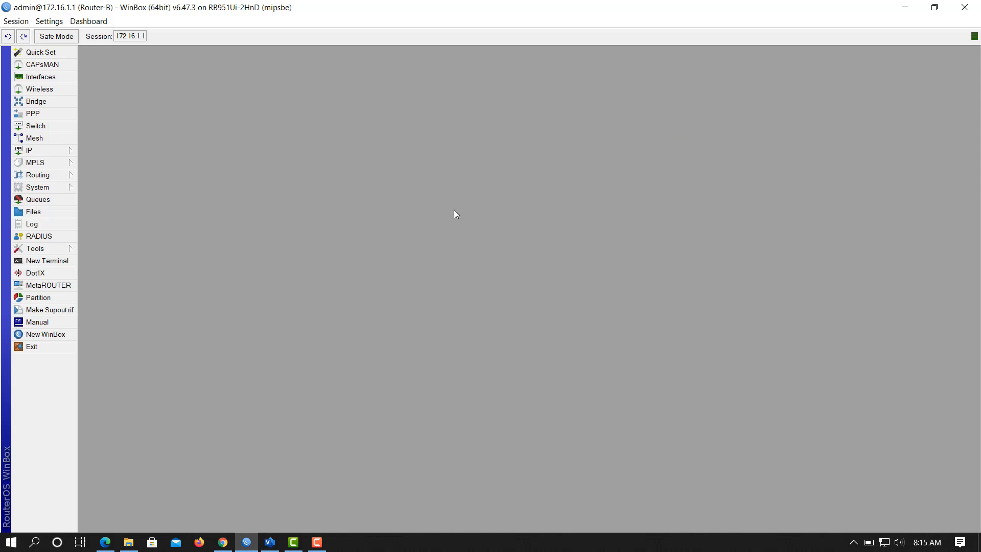
Add a new RADIUS server entry with the hotspot, wireless and login services ticked.
{"action": "left_click", "coordinate": [41, 238]}
{"action": "left_click_drag", "start_coordinate": [474, 159], "coordinate": [656, 169]}
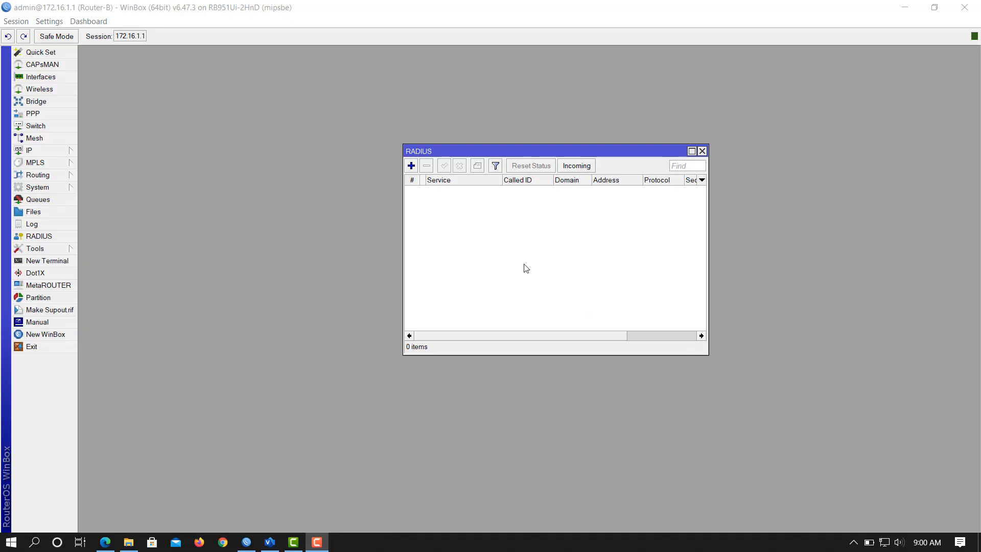
{"action": "left_click", "coordinate": [412, 166]}
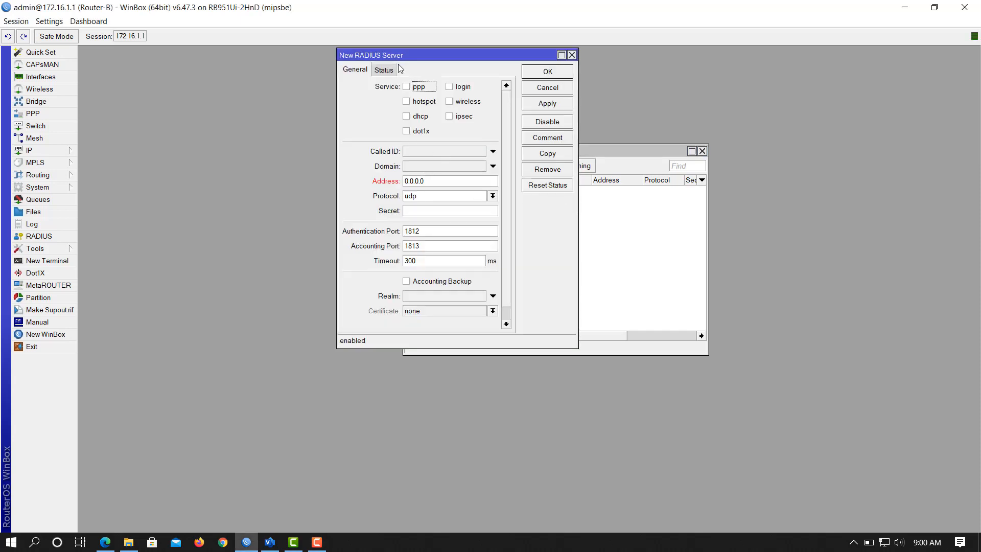
{"action": "left_click_drag", "start_coordinate": [438, 58], "coordinate": [413, 116]}
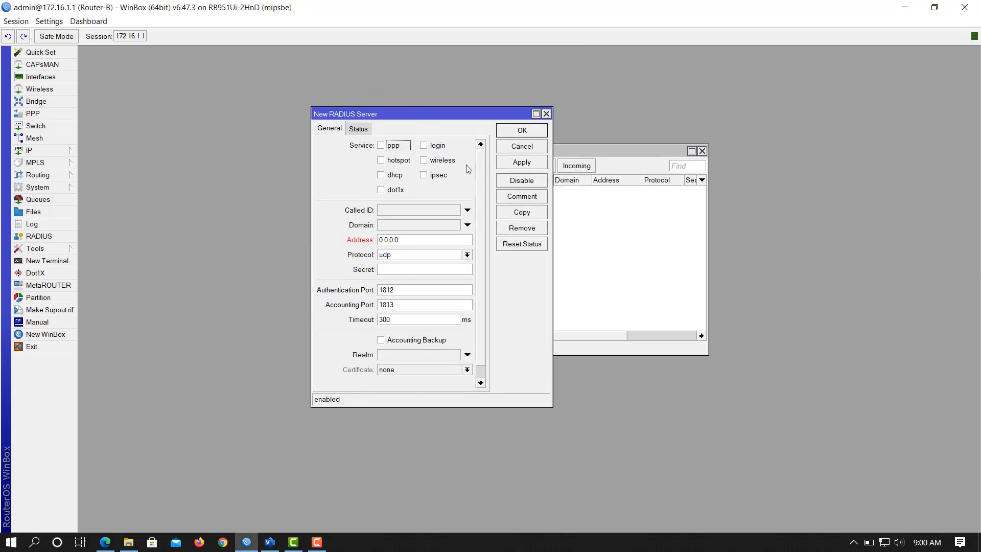
{"action": "left_click", "coordinate": [382, 161]}
{"action": "left_click", "coordinate": [424, 159]}
{"action": "left_click", "coordinate": [424, 145]}
Check IP > Addresses for the router's 192.168.120.2/24 address while editing the server address.
{"action": "left_click", "coordinate": [428, 241]}
{"action": "left_click_drag", "start_coordinate": [362, 240], "coordinate": [312, 228]}
{"action": "left_click_drag", "start_coordinate": [430, 120], "coordinate": [598, 144]}
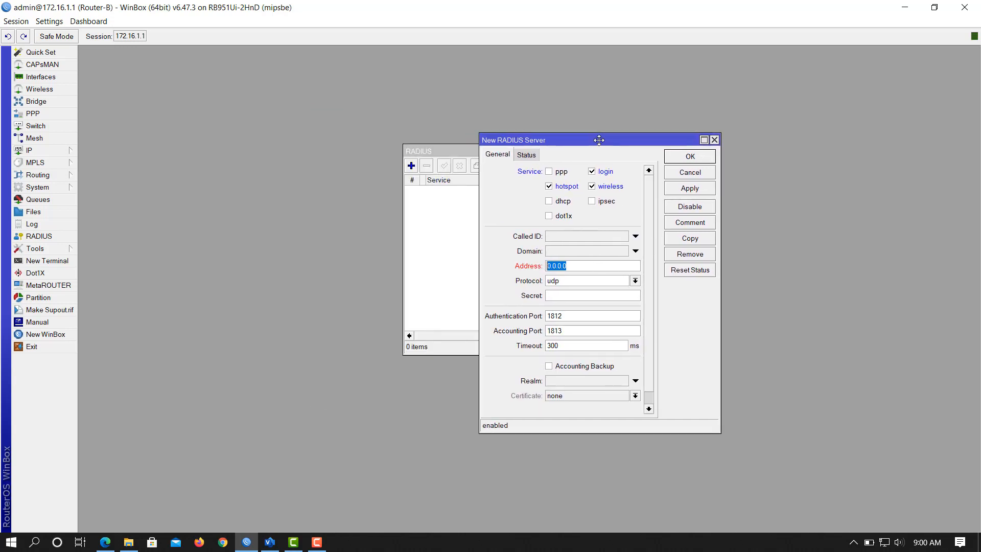
{"action": "left_click", "coordinate": [58, 152]}
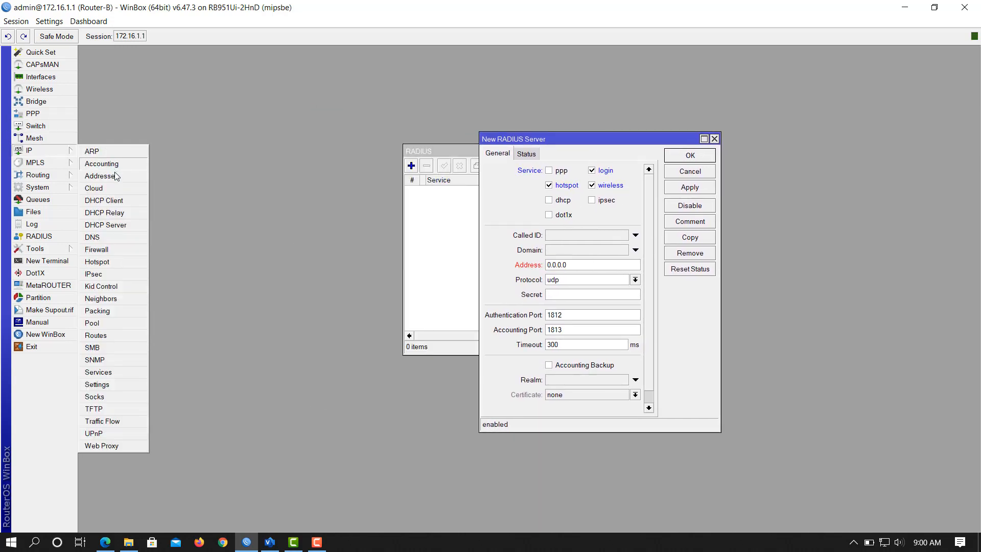
{"action": "left_click", "coordinate": [117, 176]}
{"action": "left_click", "coordinate": [151, 129]}
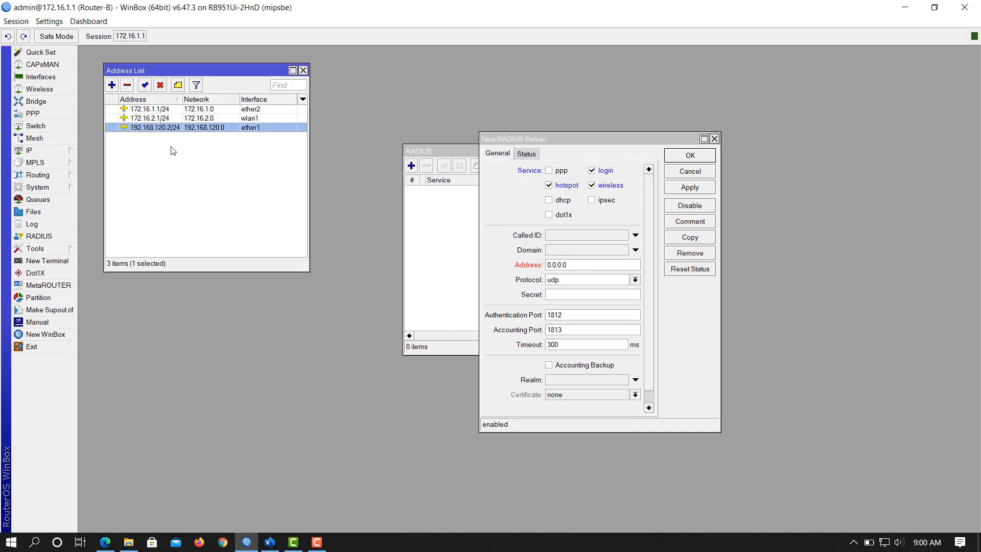
Replace the RADIUS server address 0.0.0.0 with 127.0.0.1 and save the entry.
{"action": "left_click", "coordinate": [586, 266]}
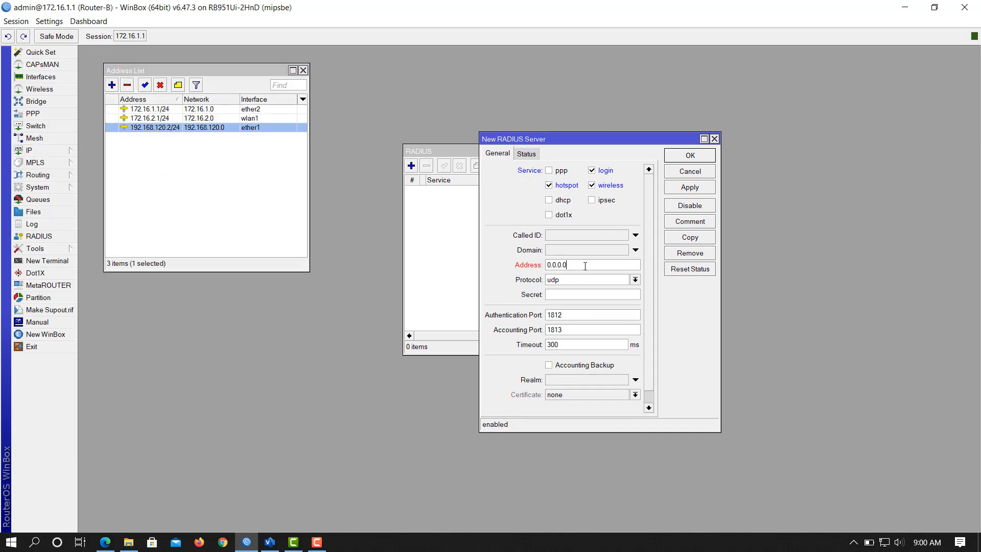
{"action": "left_click_drag", "start_coordinate": [538, 256], "coordinate": [473, 259]}
{"action": "type", "text": "127.0.0.1"}
{"action": "left_click", "coordinate": [684, 188]}
{"action": "left_click", "coordinate": [690, 156]}
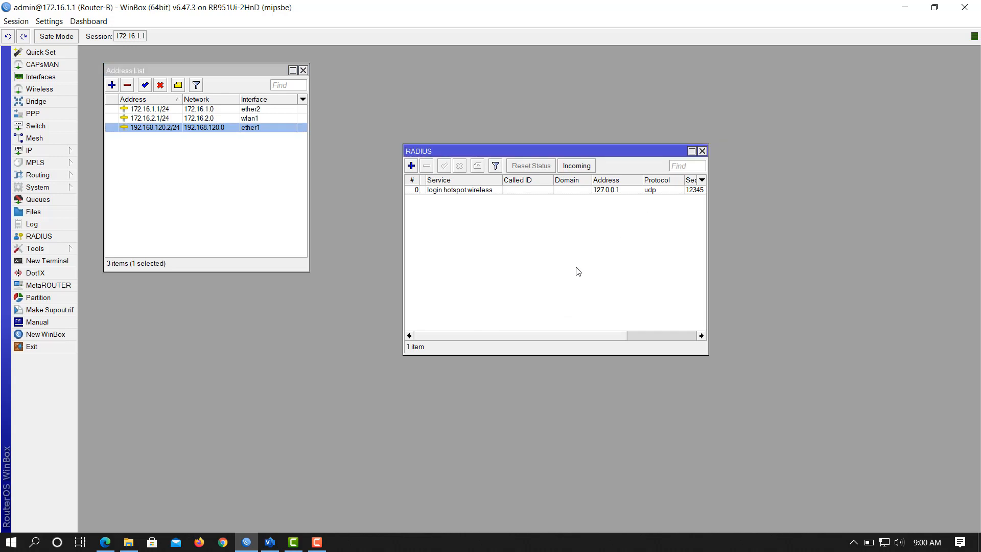
{"action": "left_click", "coordinate": [223, 542]}
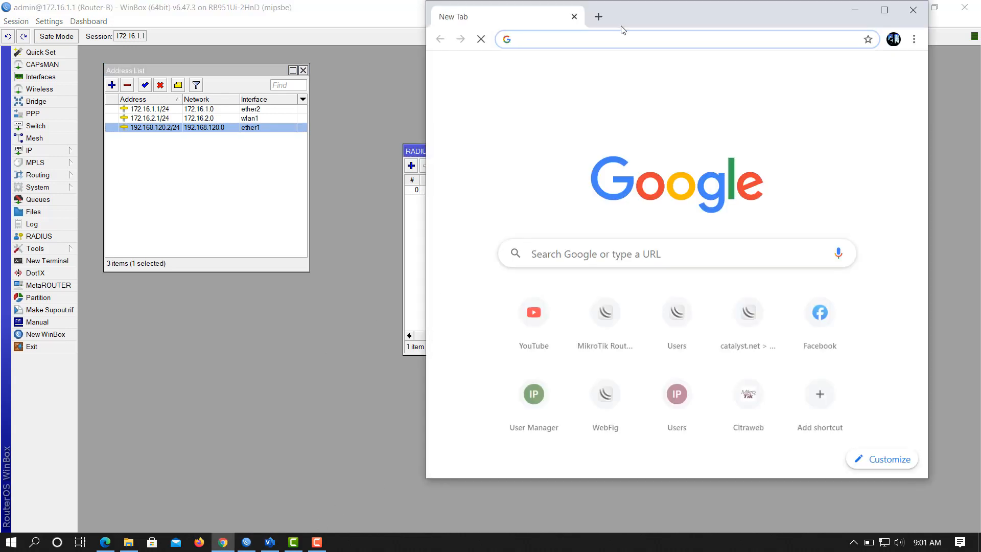
Load 192.168.120.2/userman in a maximized Chrome, then restore it to show WinBox behind.
{"action": "double_click", "coordinate": [691, 12]}
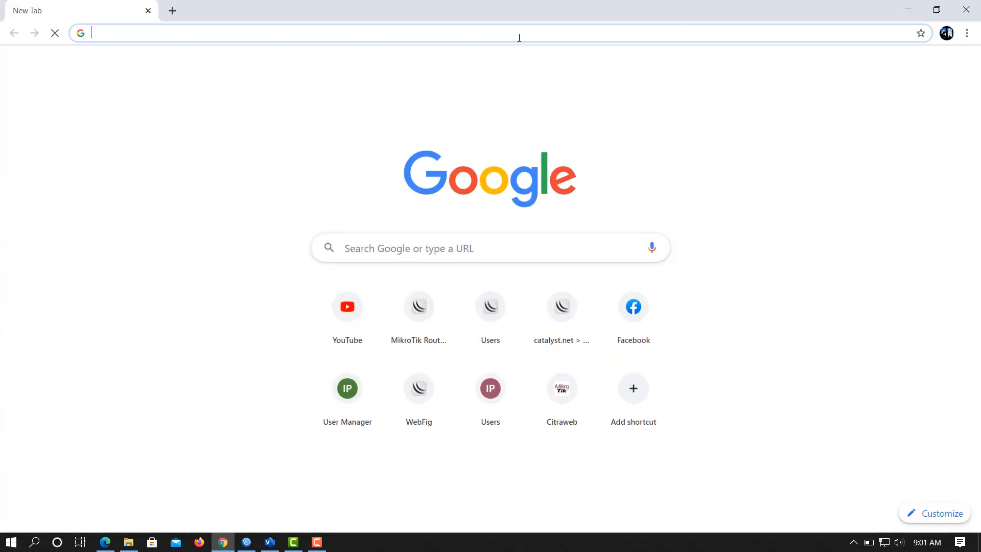
{"action": "left_click", "coordinate": [474, 32]}
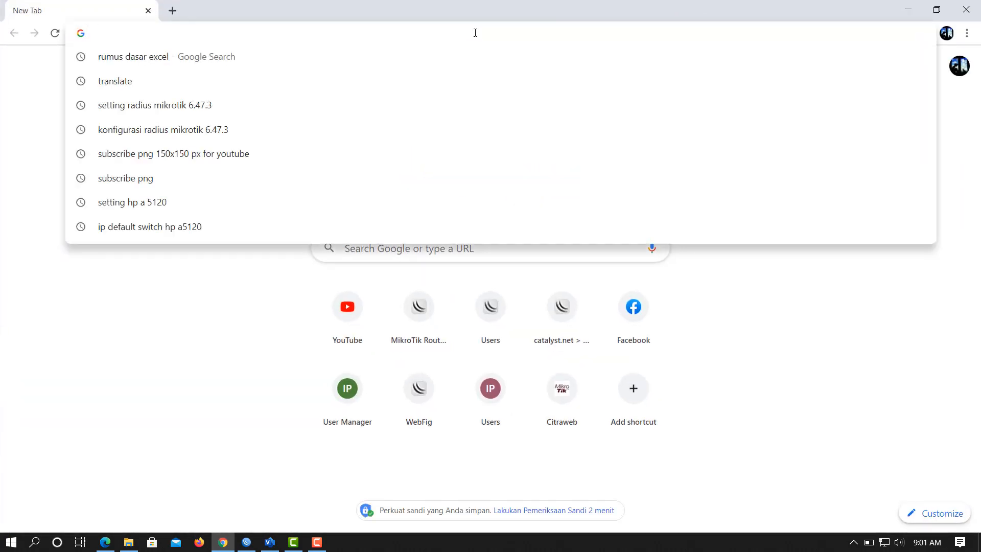
{"action": "type", "text": "192.168."}
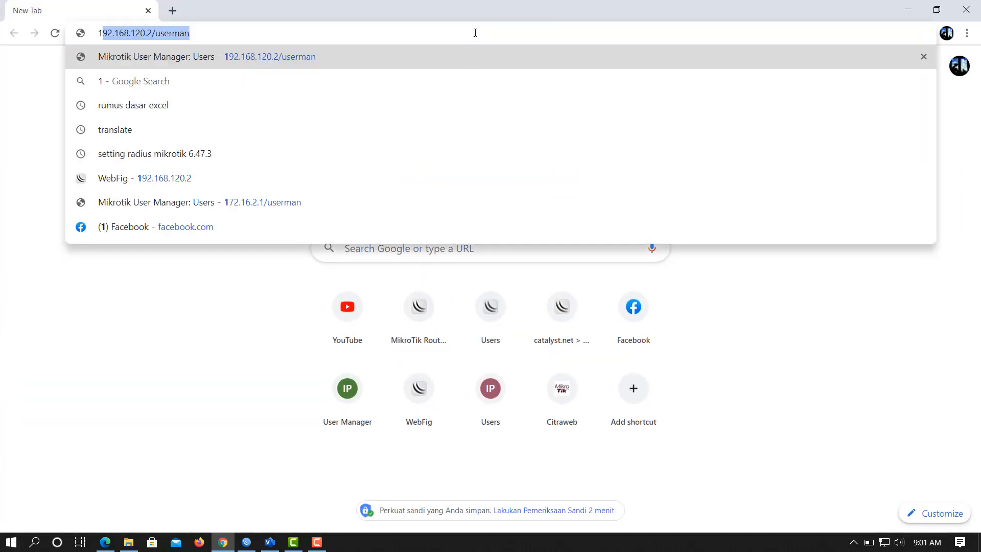
{"action": "type", "text": "12"}
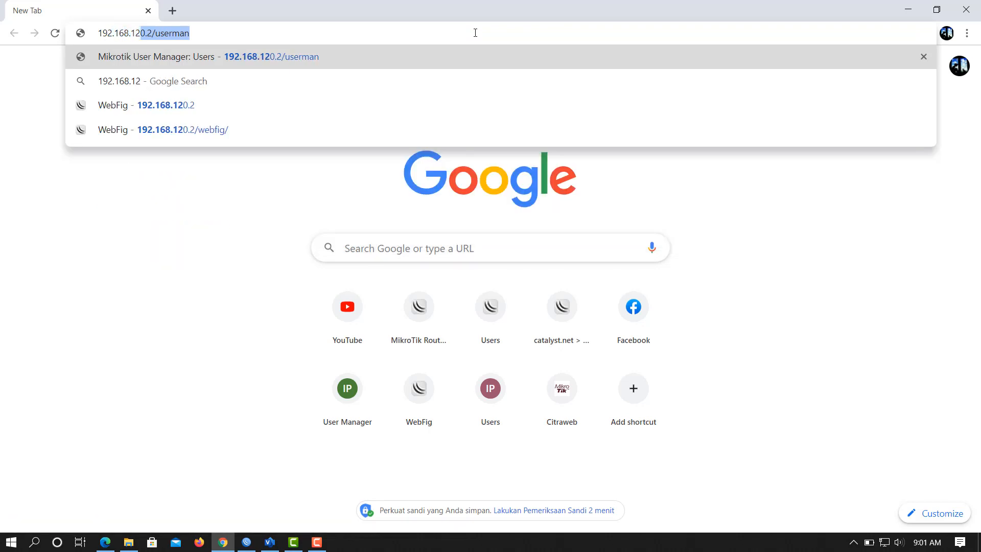
{"action": "type", "text": "0.2/"}
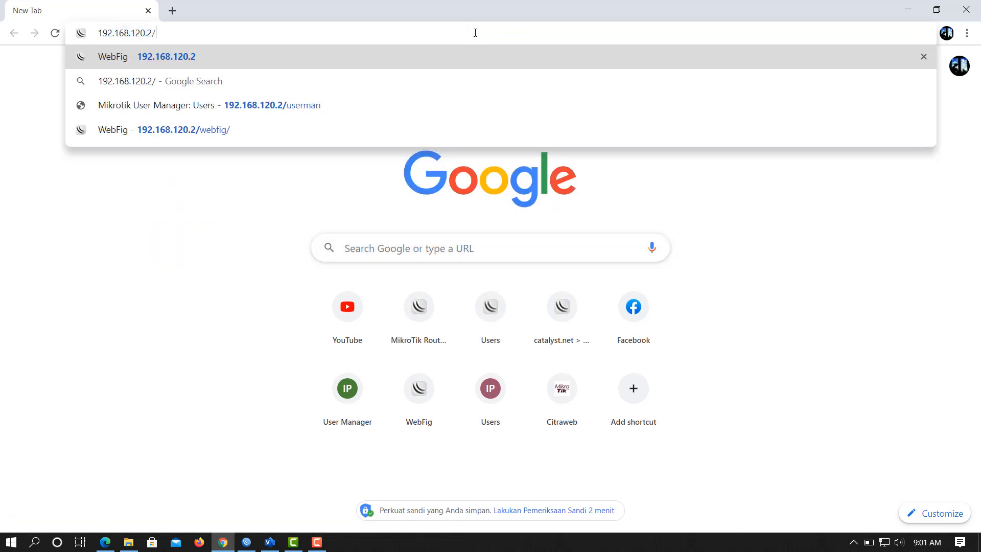
{"action": "type", "text": "userman"}
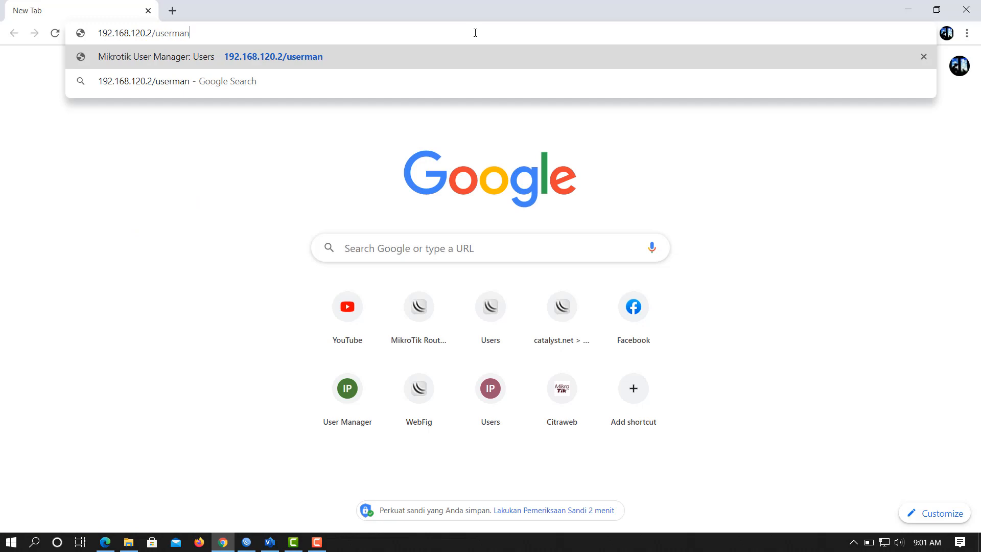
{"action": "key", "text": "Return"}
{"action": "left_click_drag", "start_coordinate": [492, 7], "coordinate": [740, 28]}
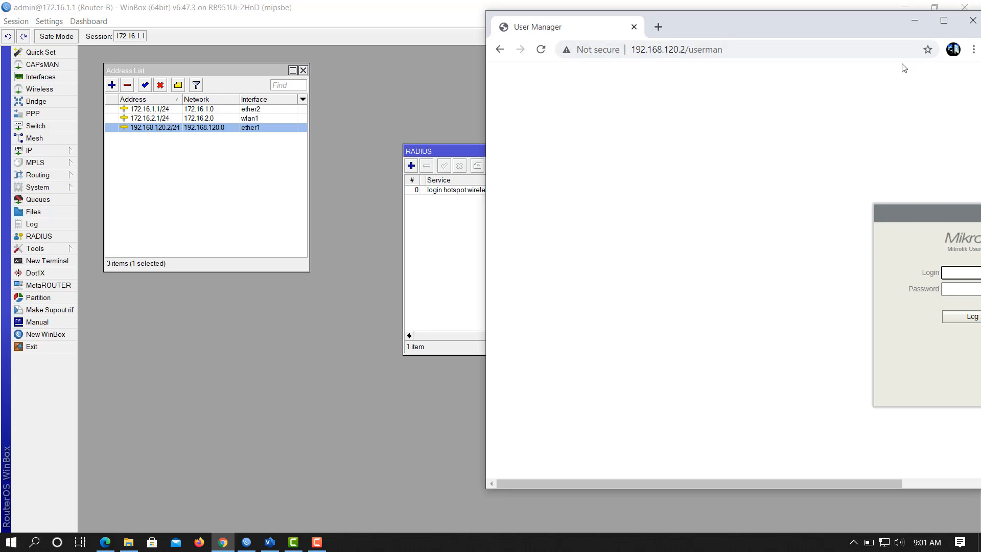
Enter the administrator login name in the maximized Chrome login form, ready for the password.
{"action": "left_click_drag", "start_coordinate": [844, 33], "coordinate": [746, 38]}
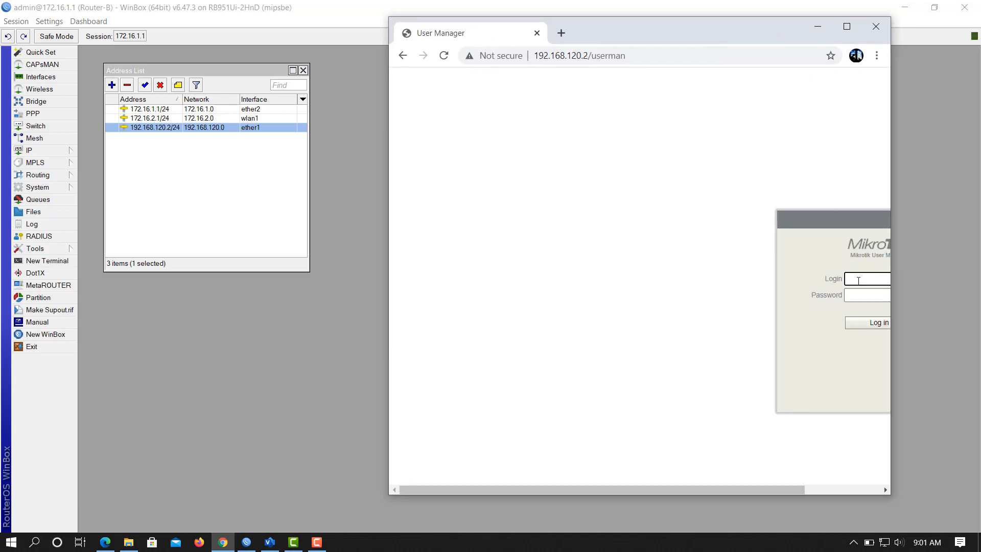
{"action": "type", "text": "min"}
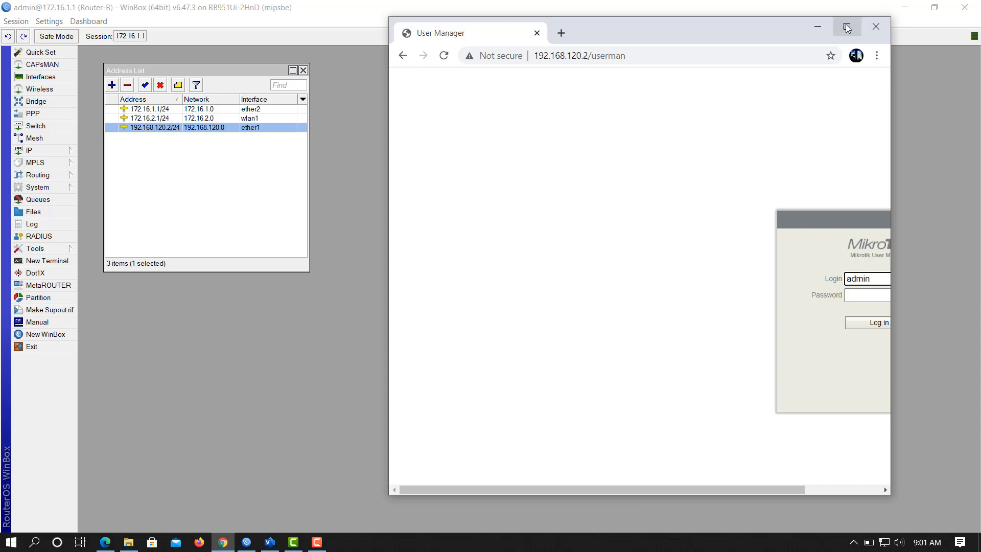
{"action": "left_click", "coordinate": [846, 26]}
{"action": "left_click", "coordinate": [479, 277]}
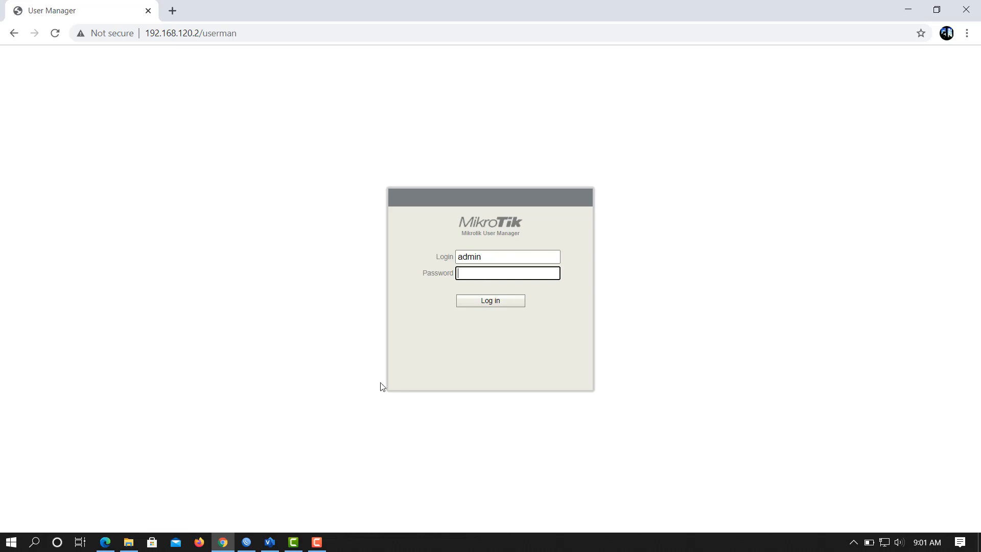
Log in, open the empty Routers page, and arrange Chrome beside WinBox's RADIUS window.
{"action": "left_click", "coordinate": [491, 302]}
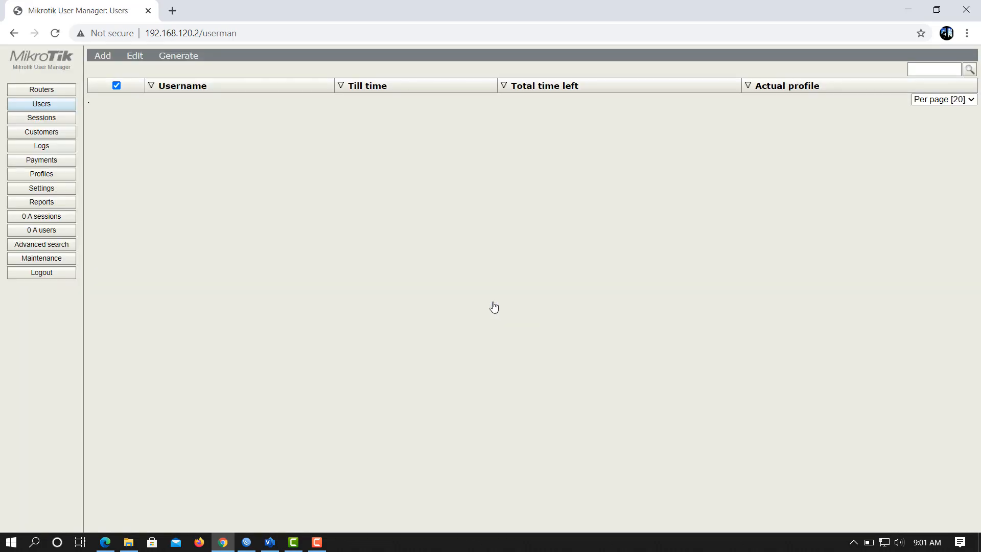
{"action": "left_click", "coordinate": [59, 91]}
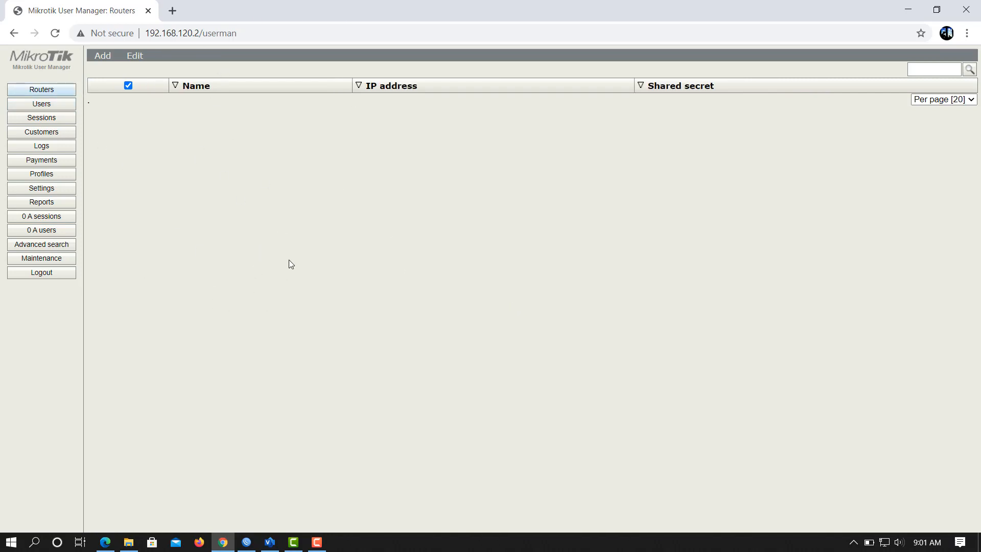
{"action": "left_click_drag", "start_coordinate": [226, 6], "coordinate": [721, 52]}
{"action": "left_click_drag", "start_coordinate": [462, 158], "coordinate": [164, 155]}
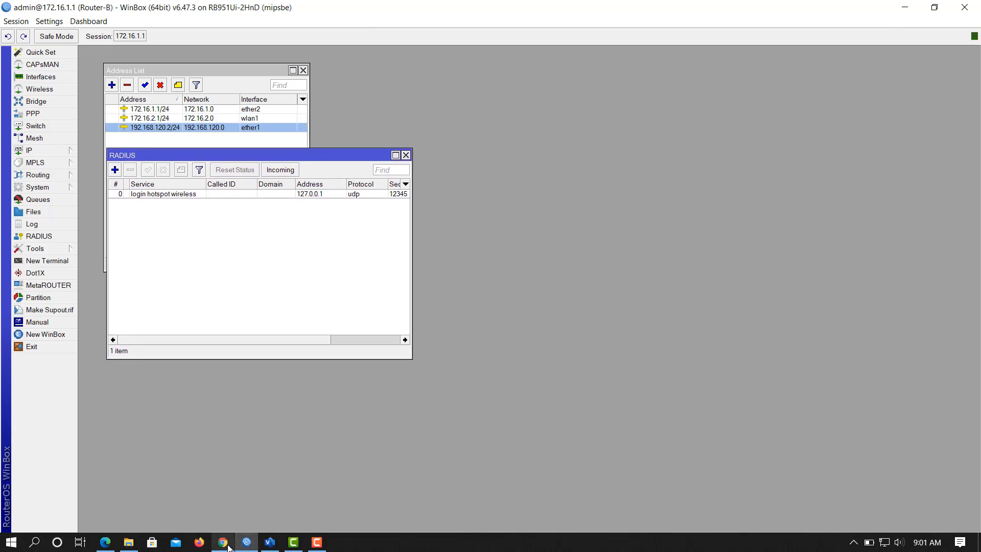
{"action": "left_click", "coordinate": [223, 542]}
{"action": "left_click_drag", "start_coordinate": [774, 51], "coordinate": [708, 37]}
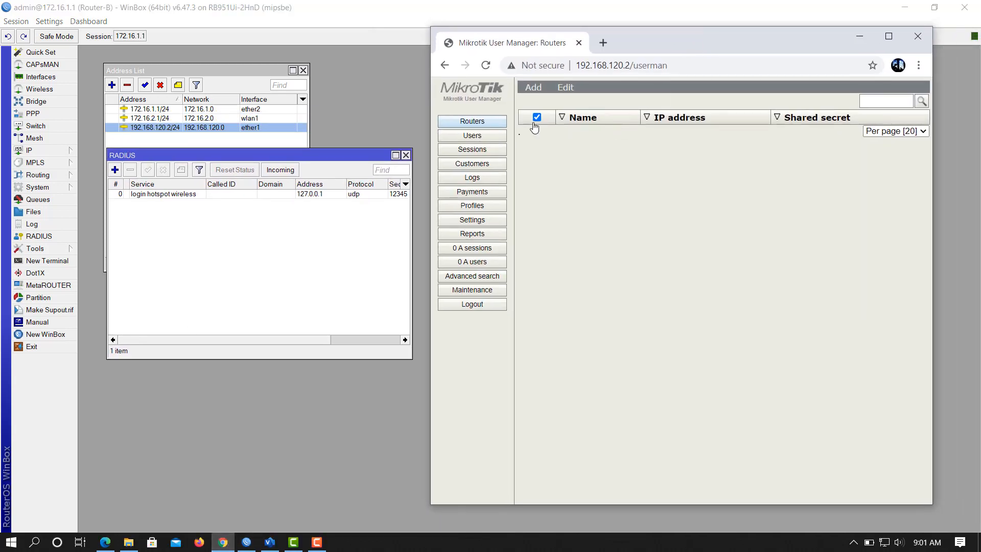
Fill in a new router Catalyst at 127.0.0.1 with its shared secret and time zone +07:00.
{"action": "left_click", "coordinate": [536, 101]}
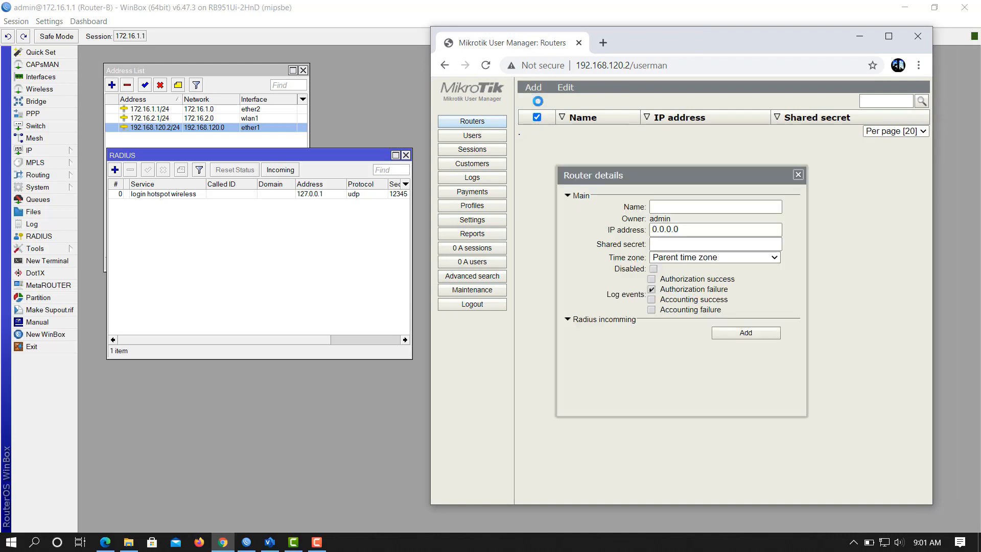
{"action": "left_click", "coordinate": [704, 207]}
{"action": "type", "text": "C"}
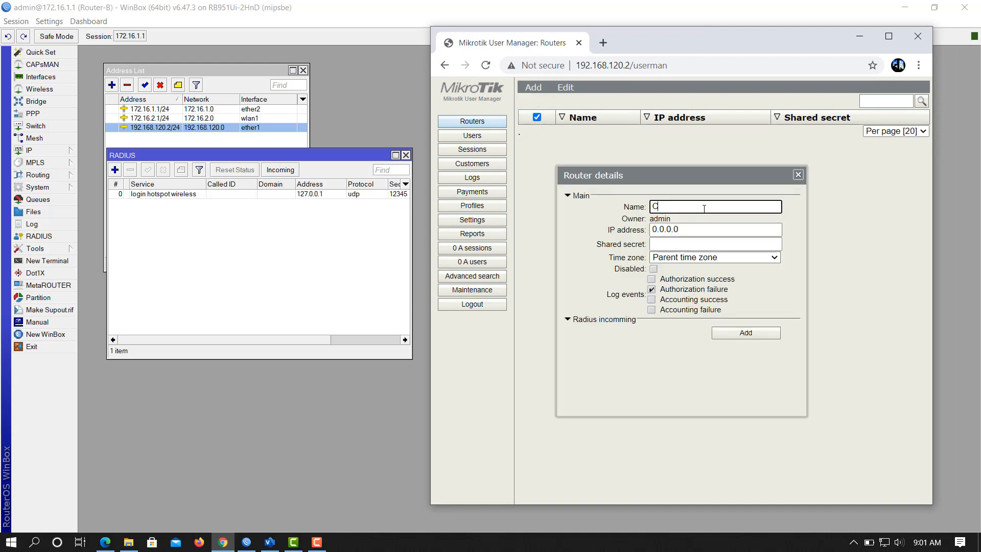
{"action": "type", "text": "atalyst"}
{"action": "key", "text": "Tab"}
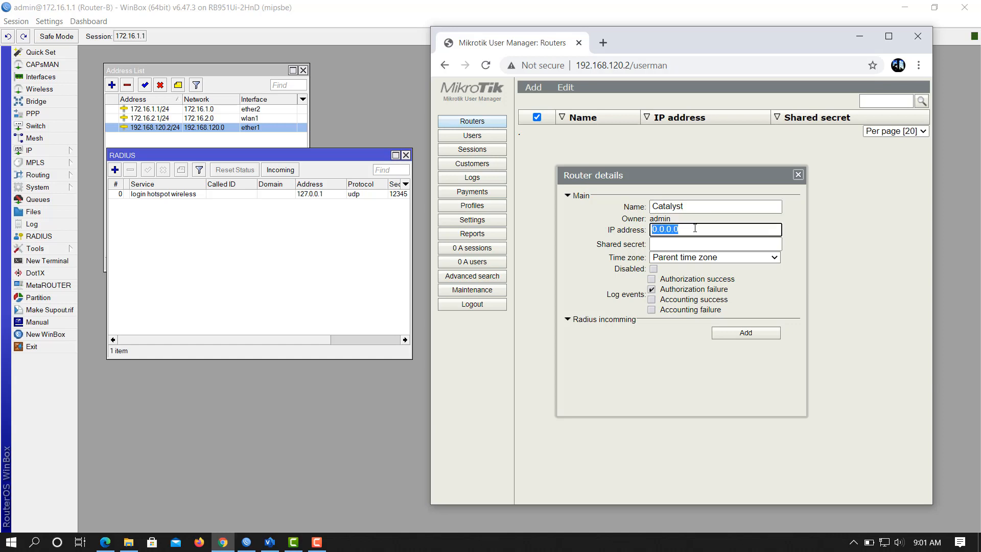
{"action": "type", "text": "12"}
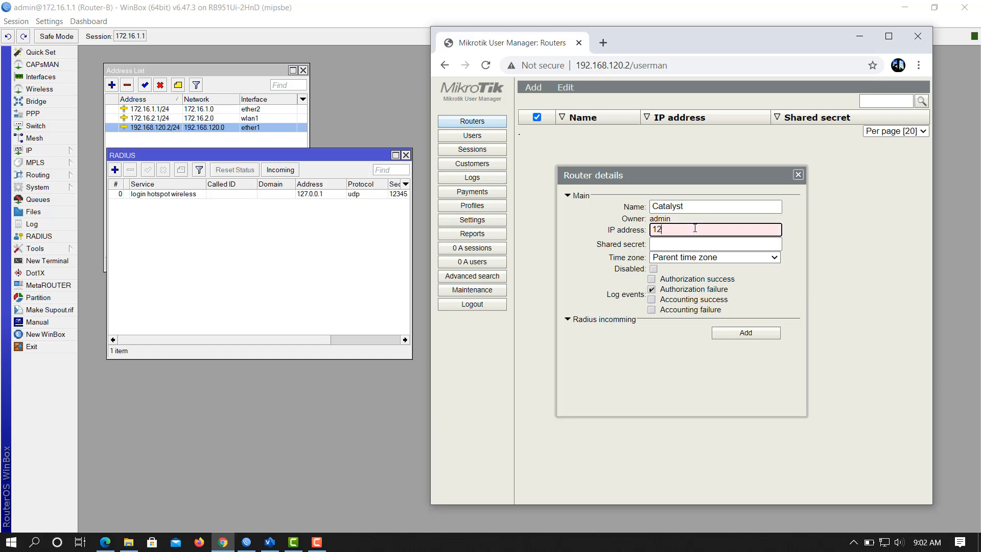
{"action": "type", "text": "7.0.0.1"}
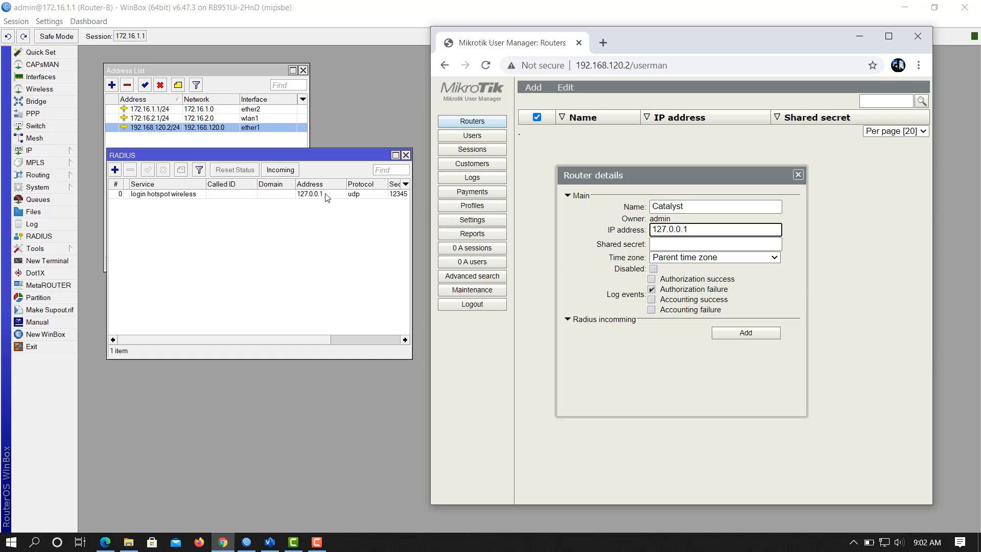
{"action": "left_click", "coordinate": [691, 244]}
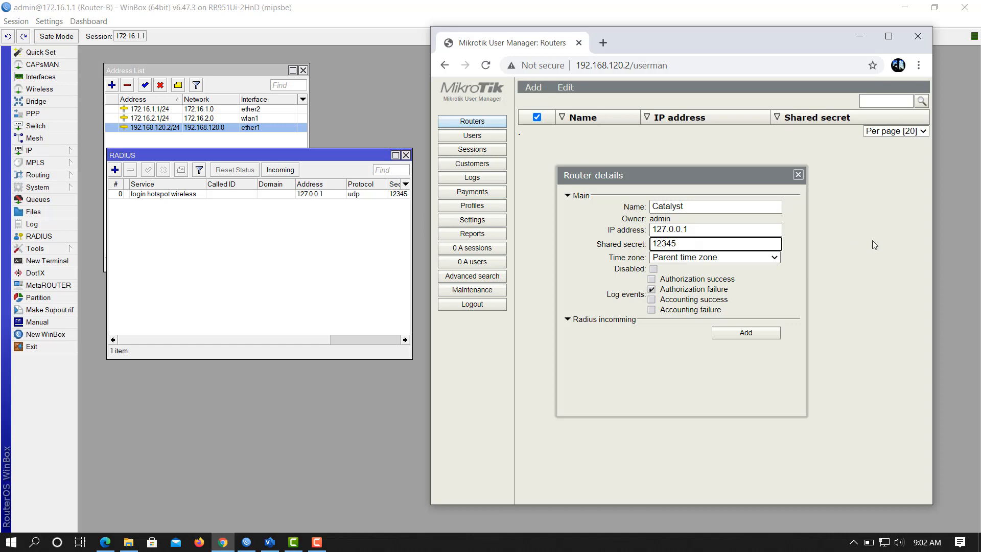
{"action": "left_click", "coordinate": [765, 258]}
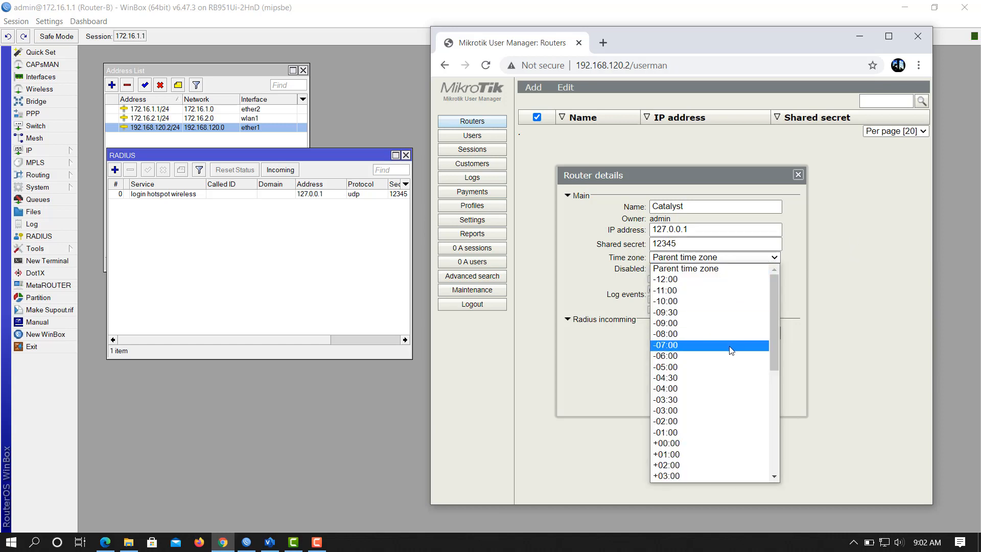
{"action": "scroll", "coordinate": [729, 347], "scroll_direction": "down", "scroll_amount": 5}
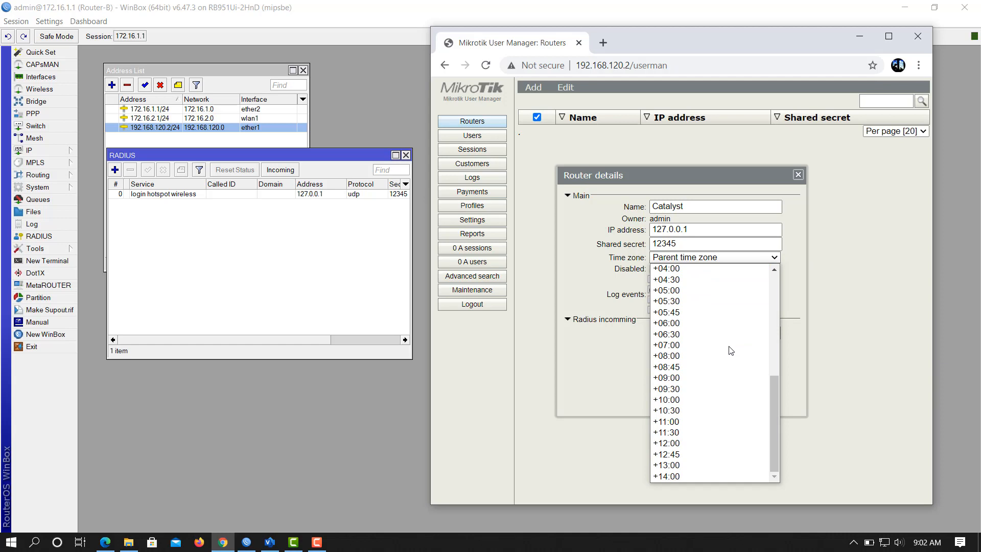
{"action": "left_click", "coordinate": [697, 345]}
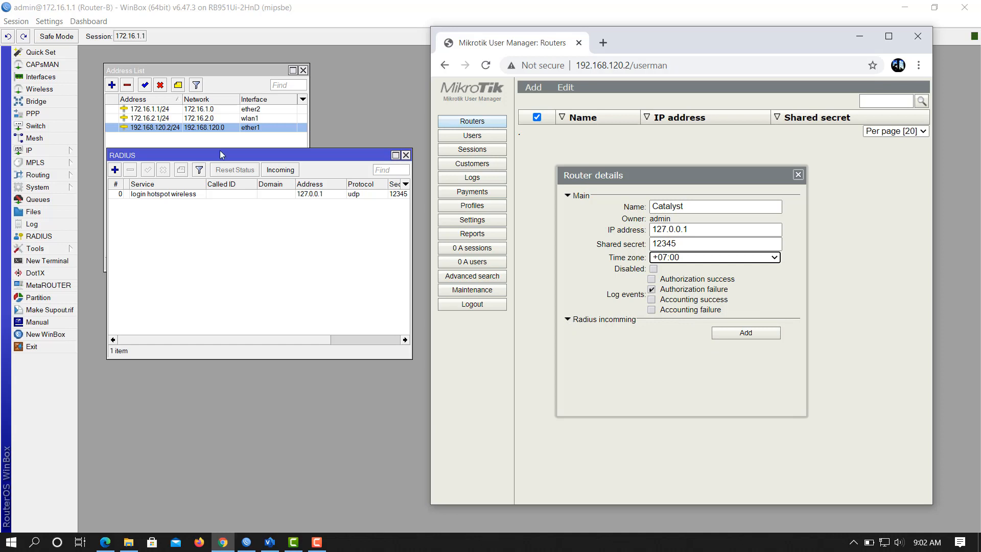
Enable WinBox's RADIUS incoming port, set the router's CoA port to 3799, and add it.
{"action": "left_click", "coordinate": [282, 171]}
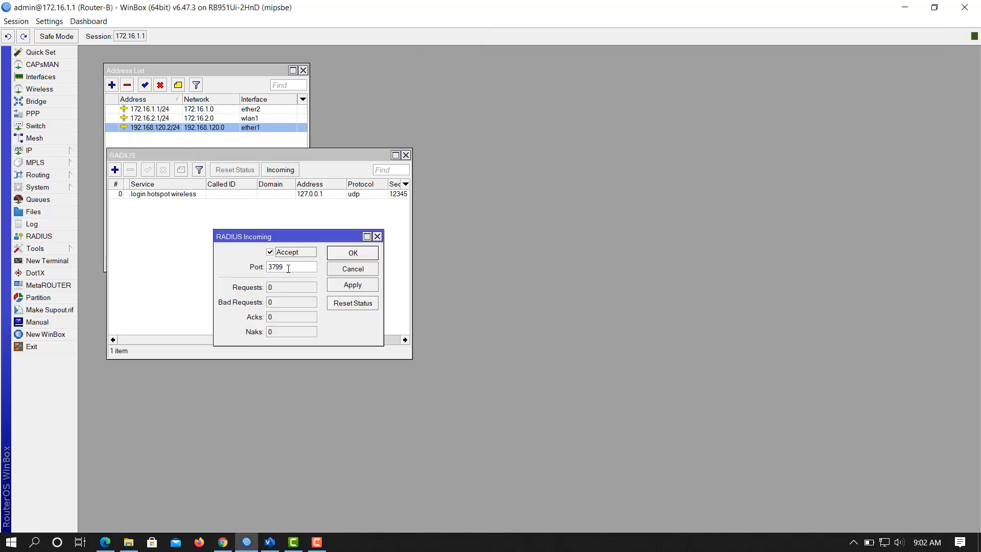
{"action": "key", "text": "Tab"}
{"action": "left_click", "coordinate": [222, 542]}
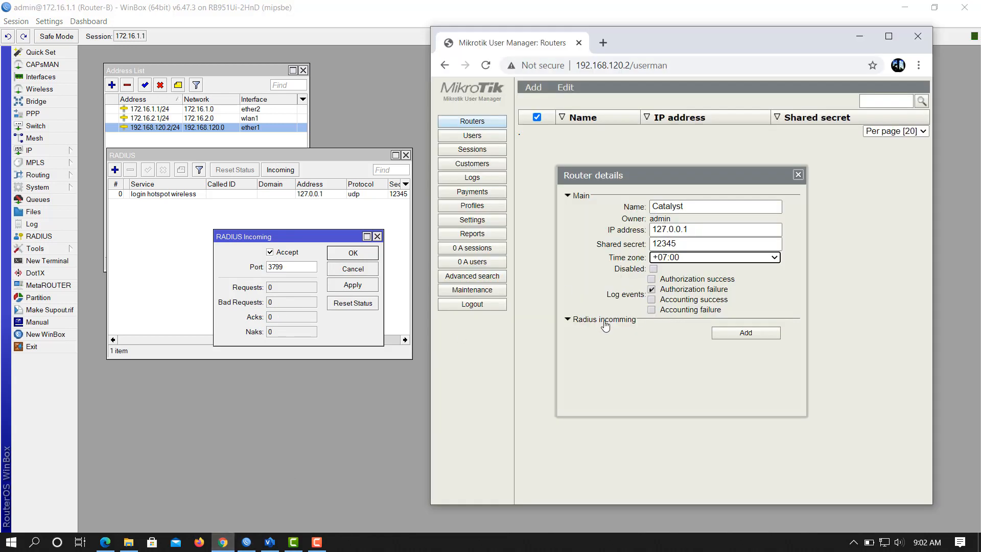
{"action": "left_click", "coordinate": [567, 319]}
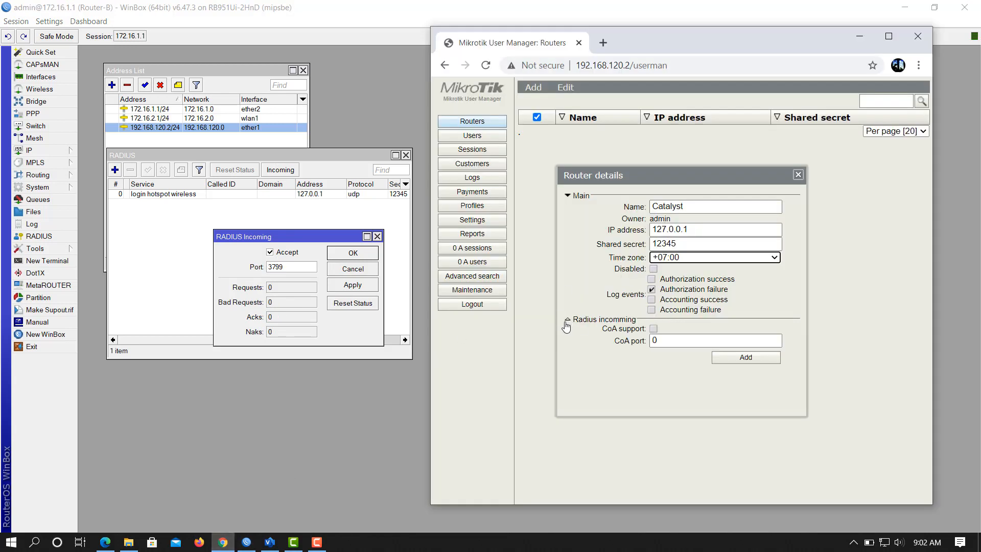
{"action": "double_click", "coordinate": [658, 344]}
{"action": "type", "text": "3799"}
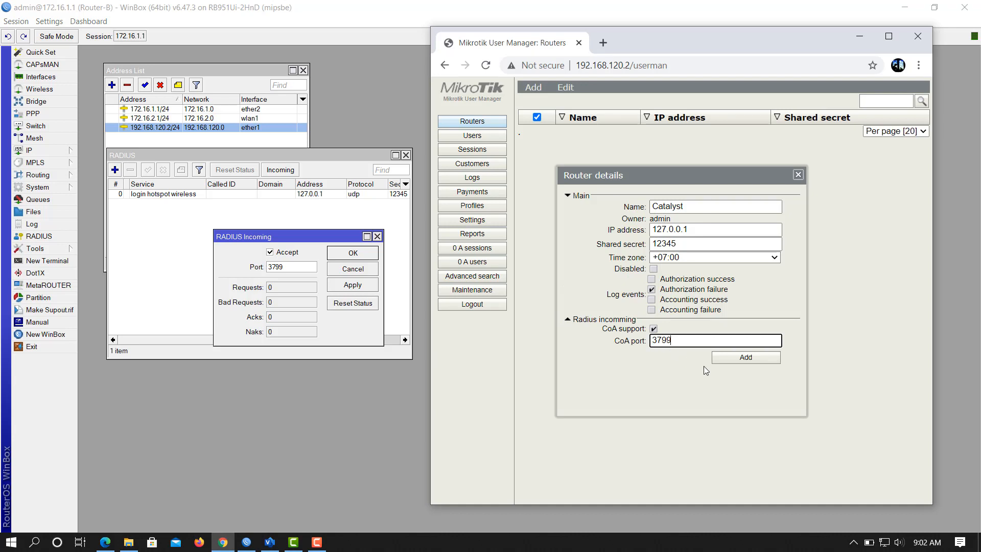
{"action": "left_click", "coordinate": [743, 359]}
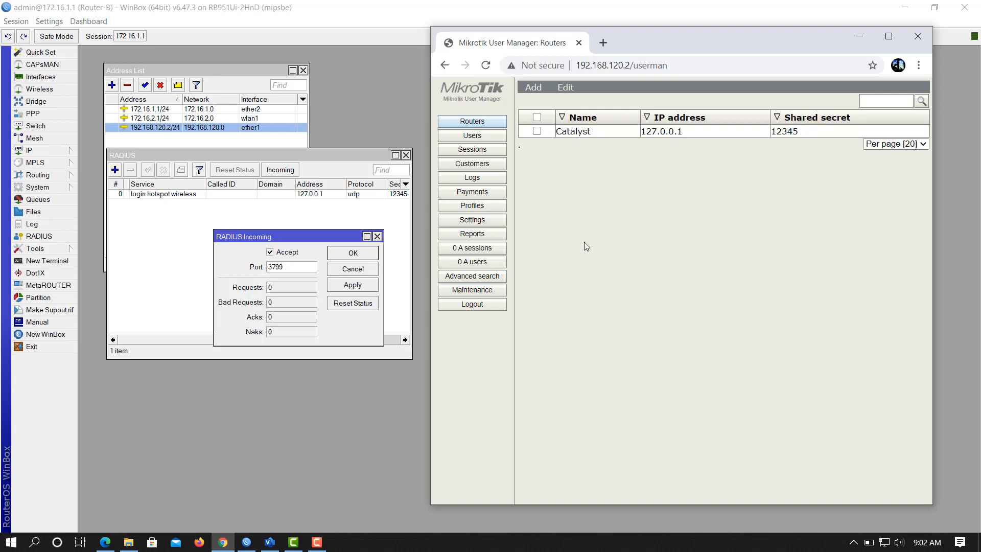
{"action": "left_click", "coordinate": [377, 236]}
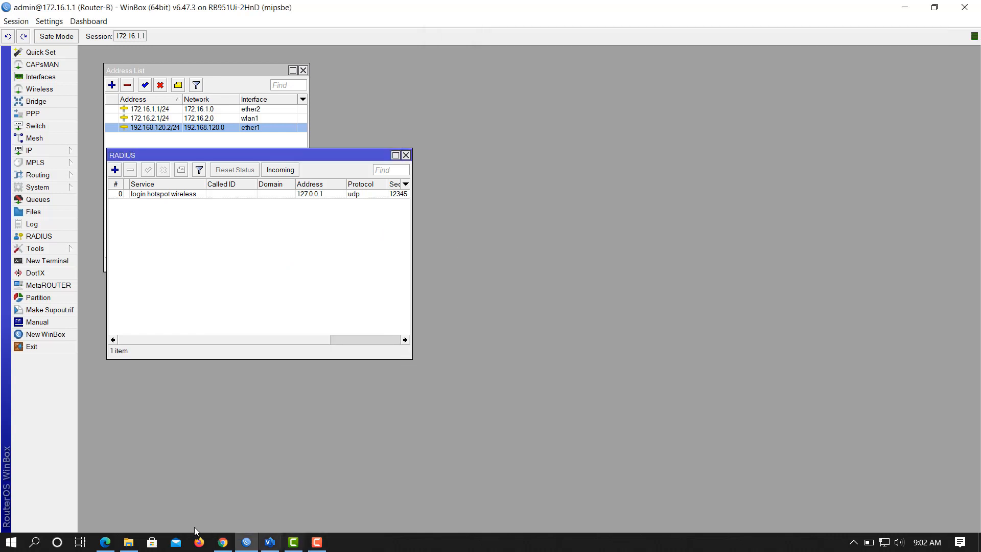
Bring up the Catalyst Hotspot login page with User Manager placed beside it.
{"action": "left_click", "coordinate": [223, 542]}
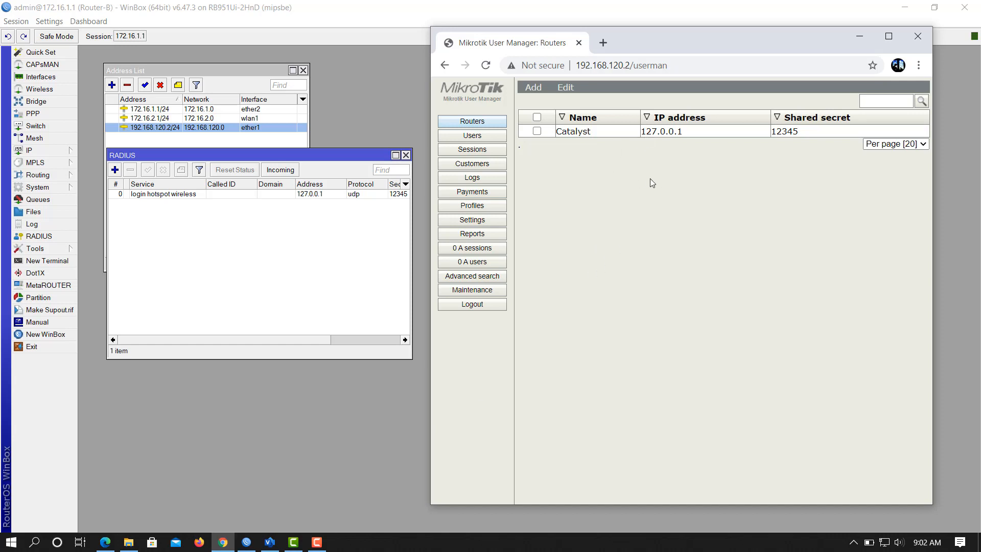
{"action": "left_click", "coordinate": [105, 541]}
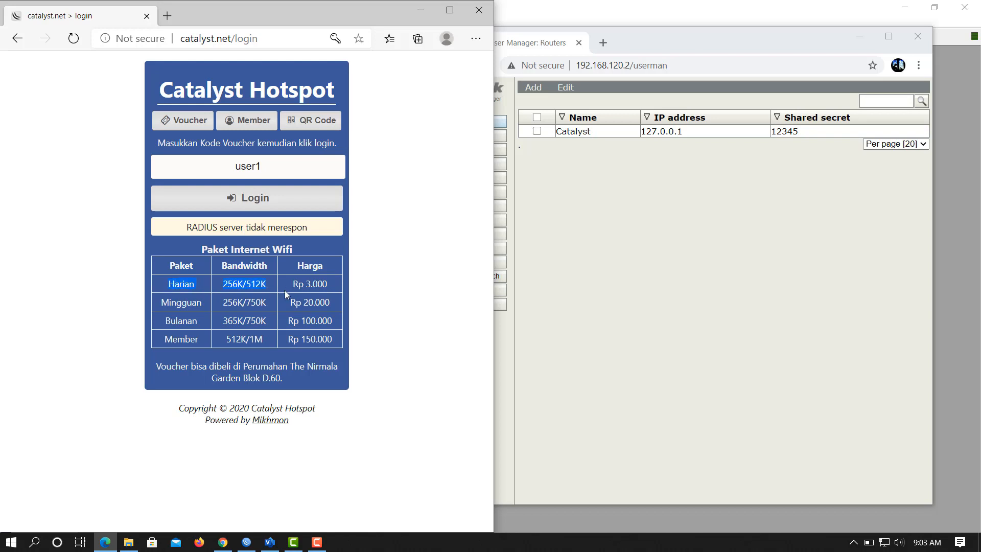
{"action": "left_click_drag", "start_coordinate": [700, 50], "coordinate": [770, 43]}
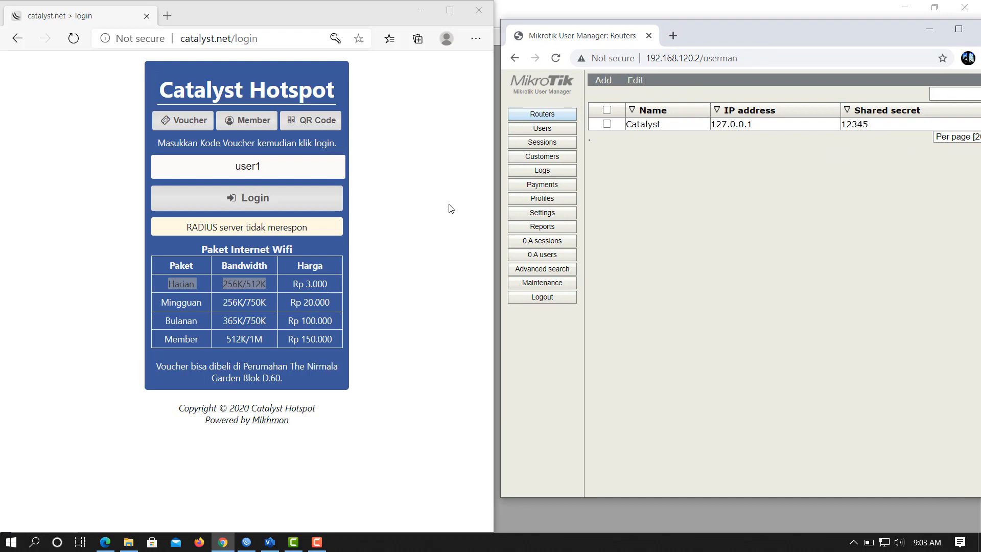
Create profile Harian with validity 1d and price 3000.
{"action": "left_click", "coordinate": [554, 202]}
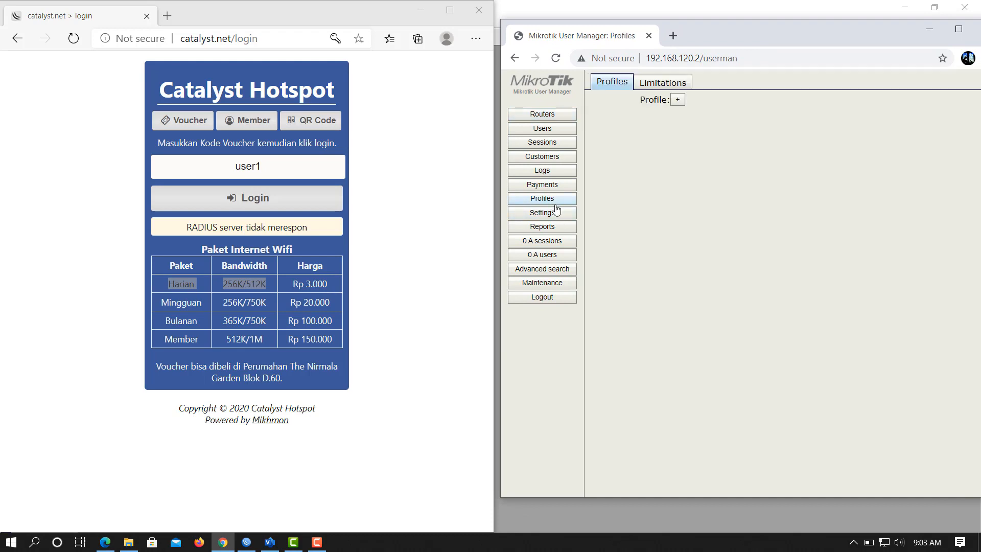
{"action": "left_click", "coordinate": [676, 102]}
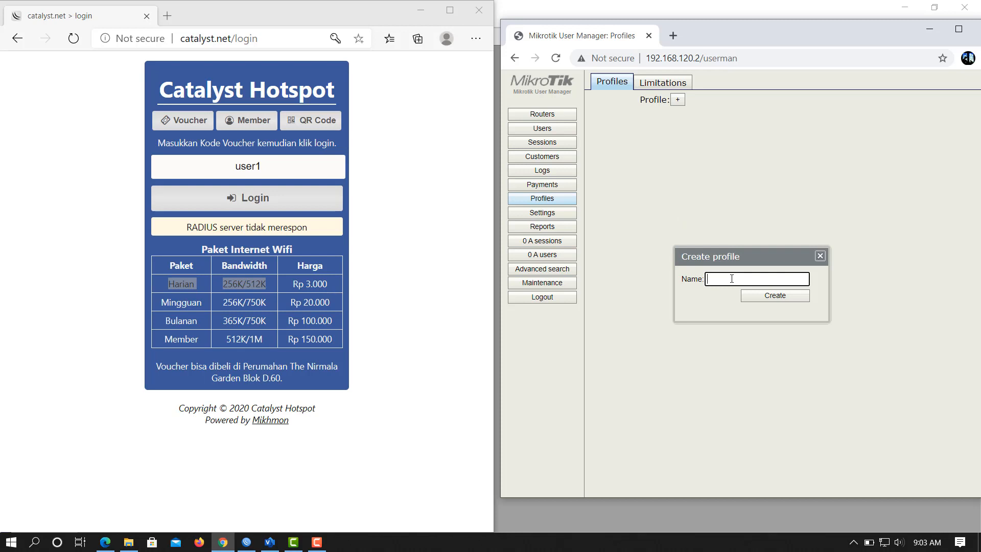
{"action": "type", "text": "Harian"}
{"action": "left_click", "coordinate": [782, 298]}
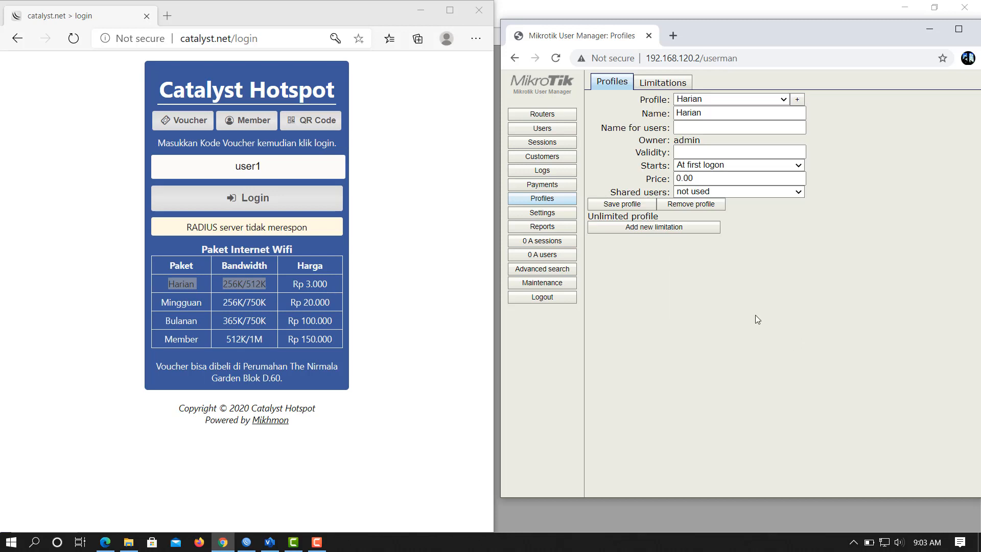
{"action": "left_click", "coordinate": [698, 152]}
{"action": "type", "text": "1"}
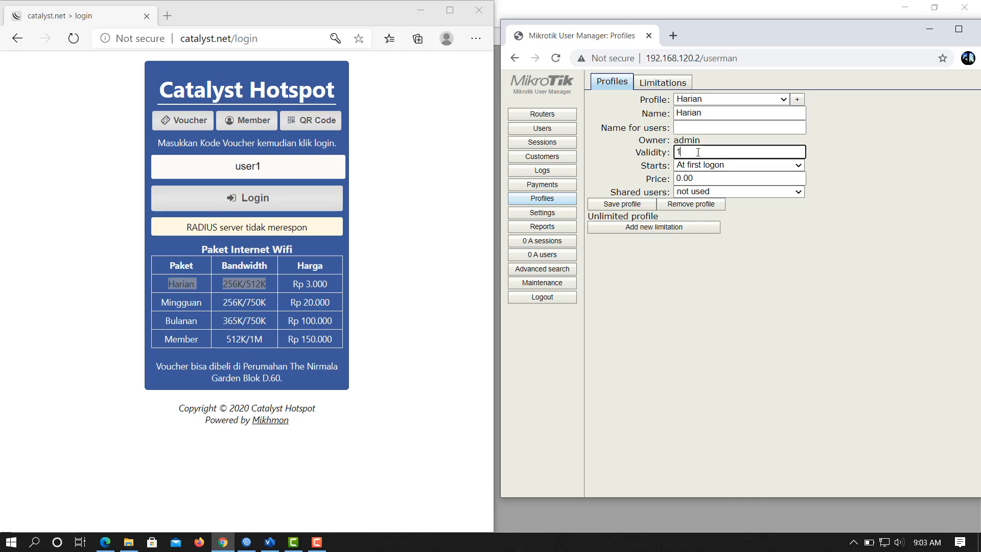
{"action": "type", "text": "d"}
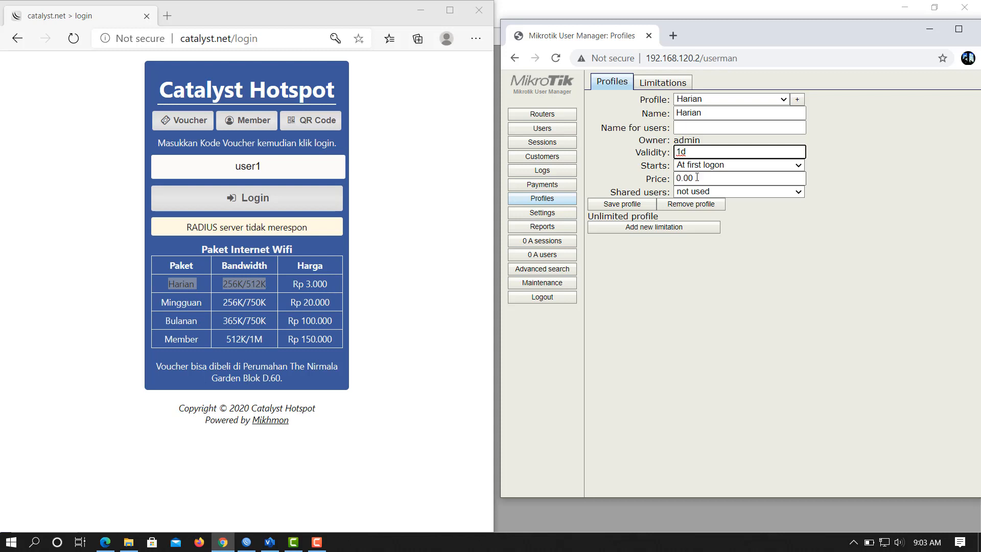
{"action": "double_click", "coordinate": [697, 177]}
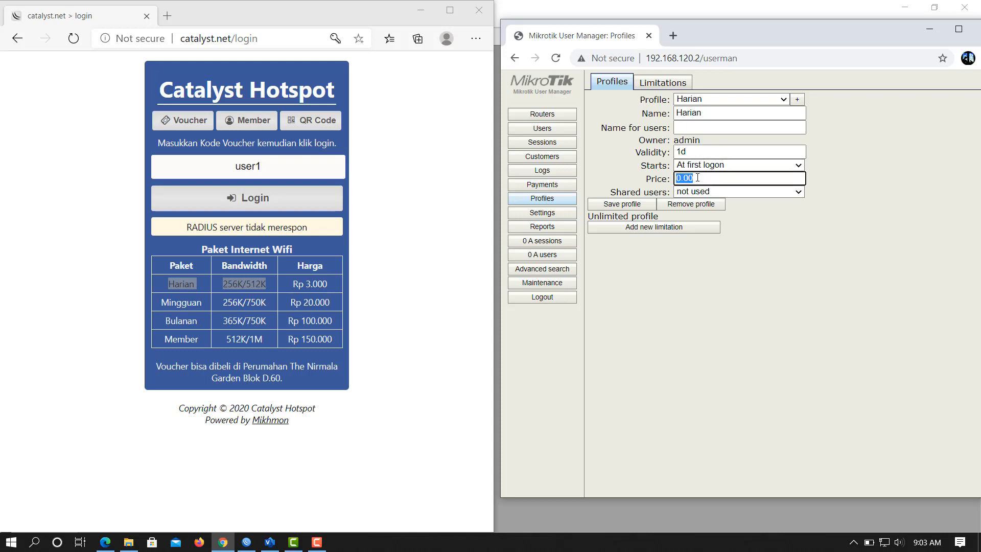
{"action": "type", "text": "3000"}
Attach a new limitation Hari with Rx 256K and Tx 512K to Harian and save the profile.
{"action": "left_click", "coordinate": [661, 230]}
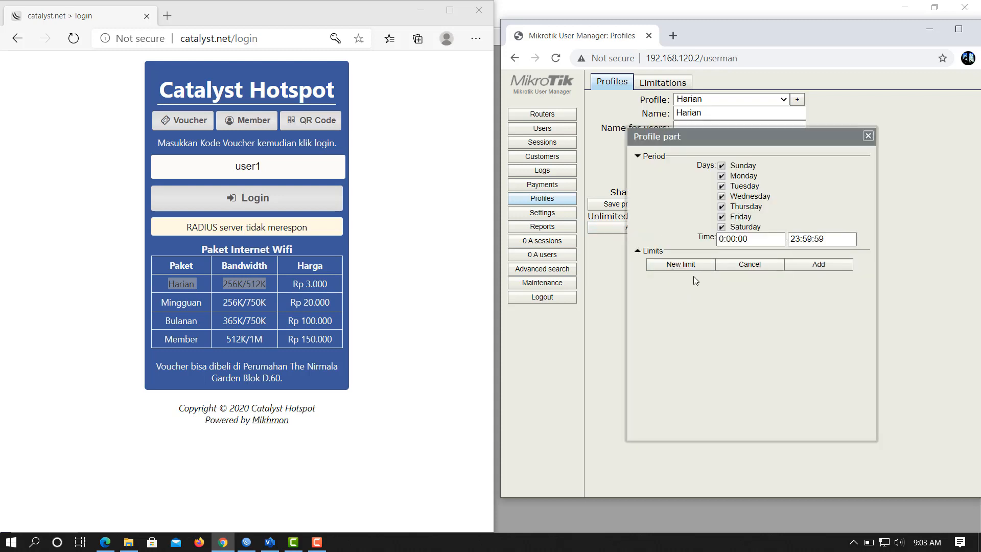
{"action": "left_click", "coordinate": [685, 266]}
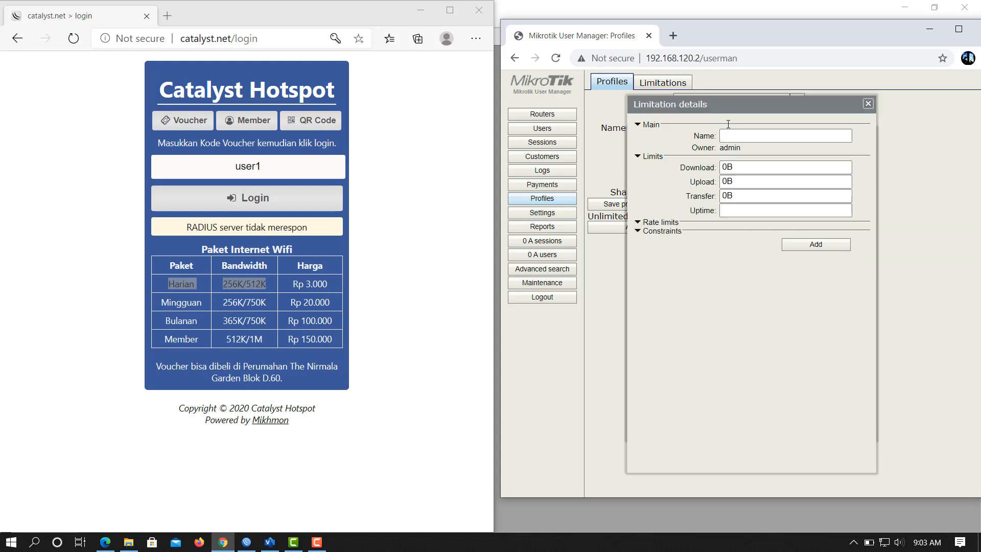
{"action": "left_click", "coordinate": [640, 224]}
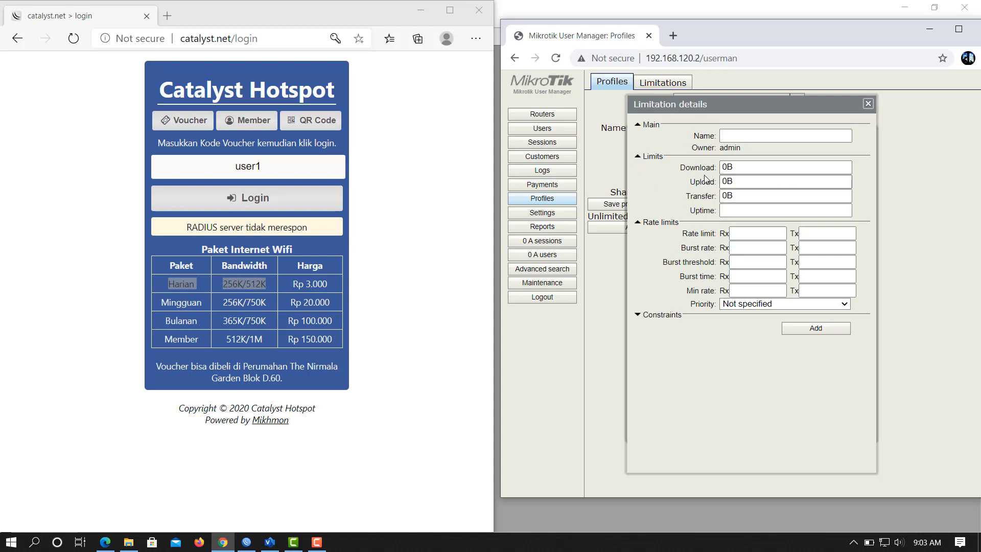
{"action": "left_click", "coordinate": [765, 236]}
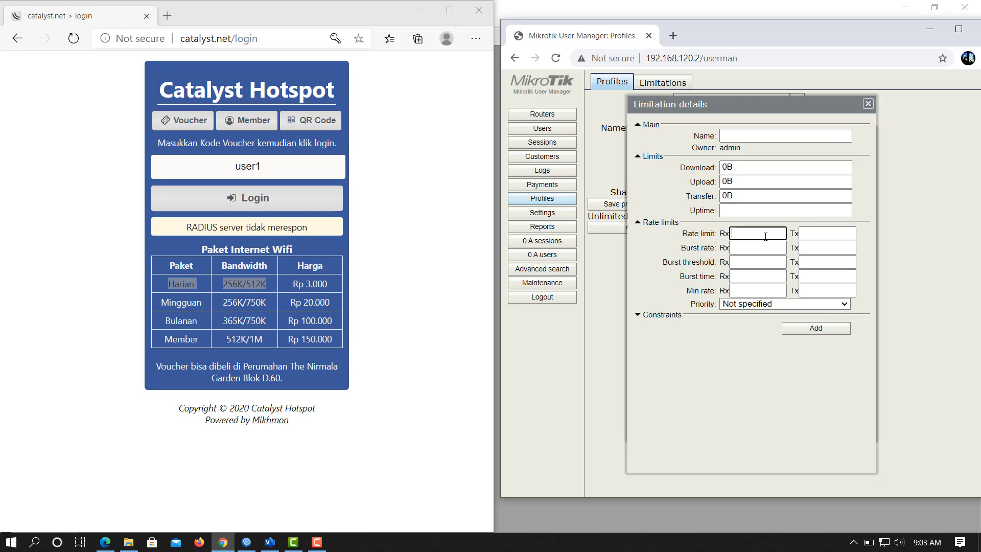
{"action": "type", "text": "256K"}
{"action": "key", "text": "Tab"}
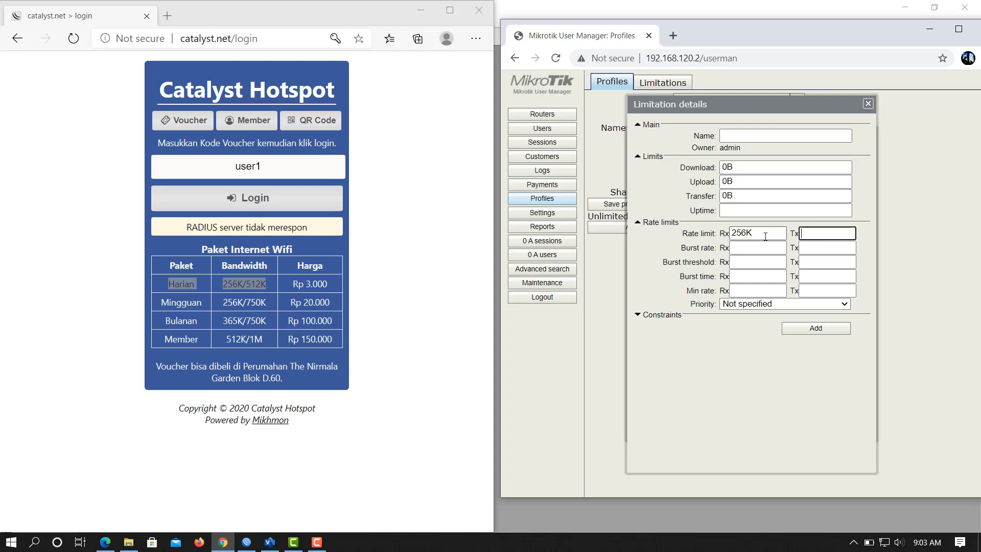
{"action": "type", "text": "512K"}
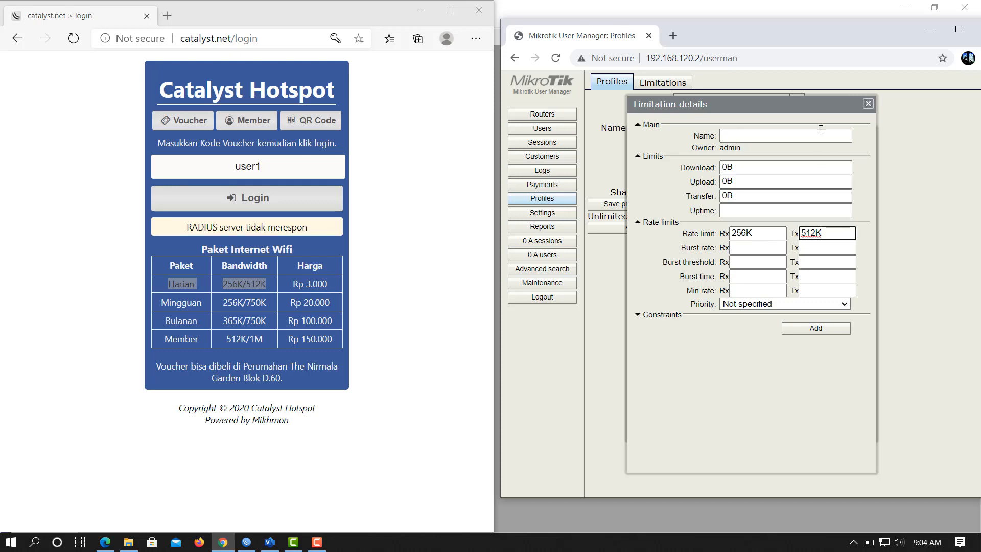
{"action": "left_click", "coordinate": [782, 137]}
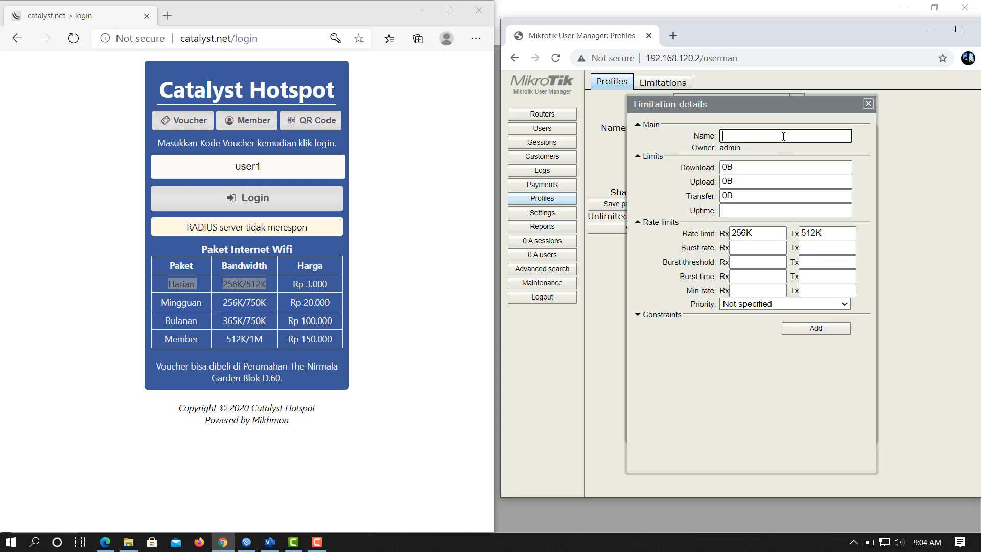
{"action": "type", "text": "Hari"}
{"action": "left_click", "coordinate": [804, 332]}
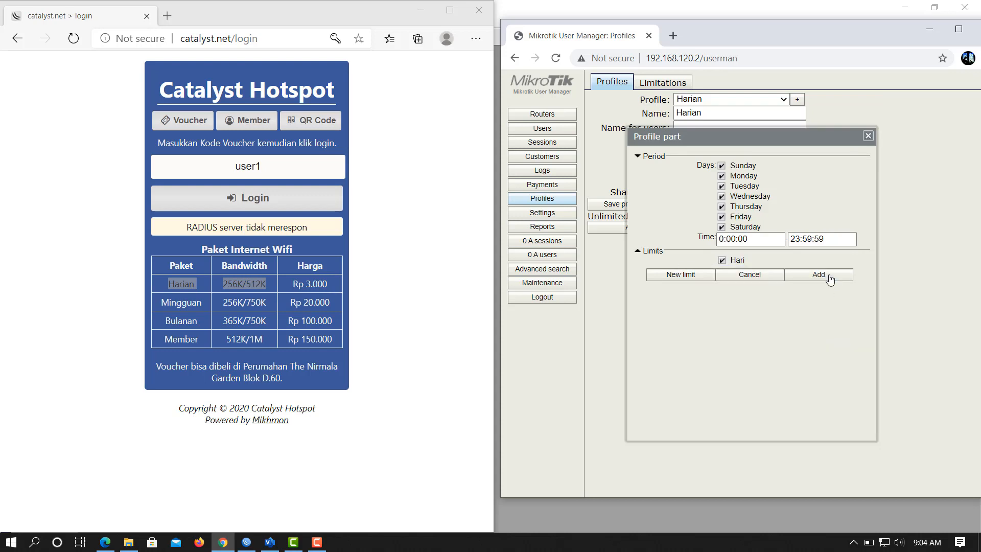
{"action": "left_click", "coordinate": [819, 275]}
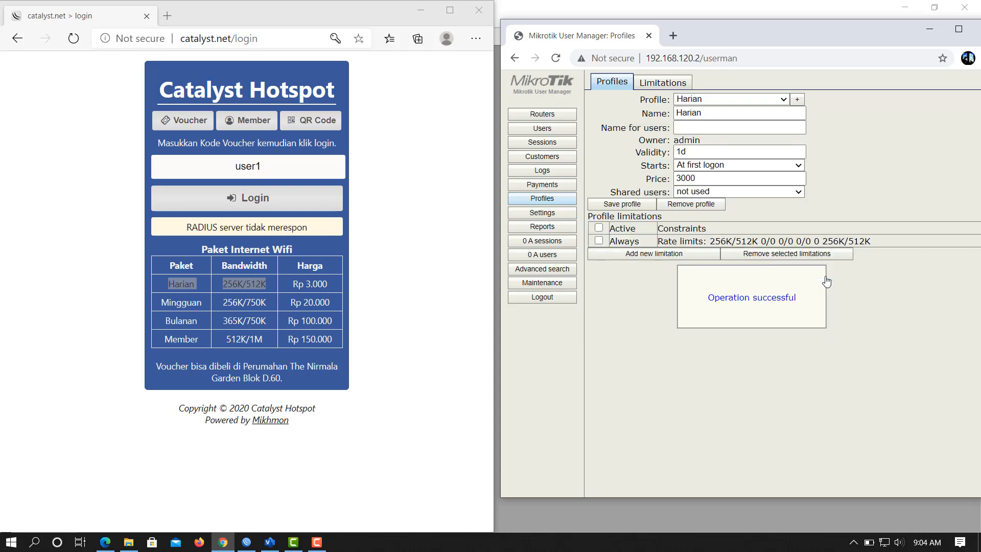
{"action": "left_click", "coordinate": [624, 205]}
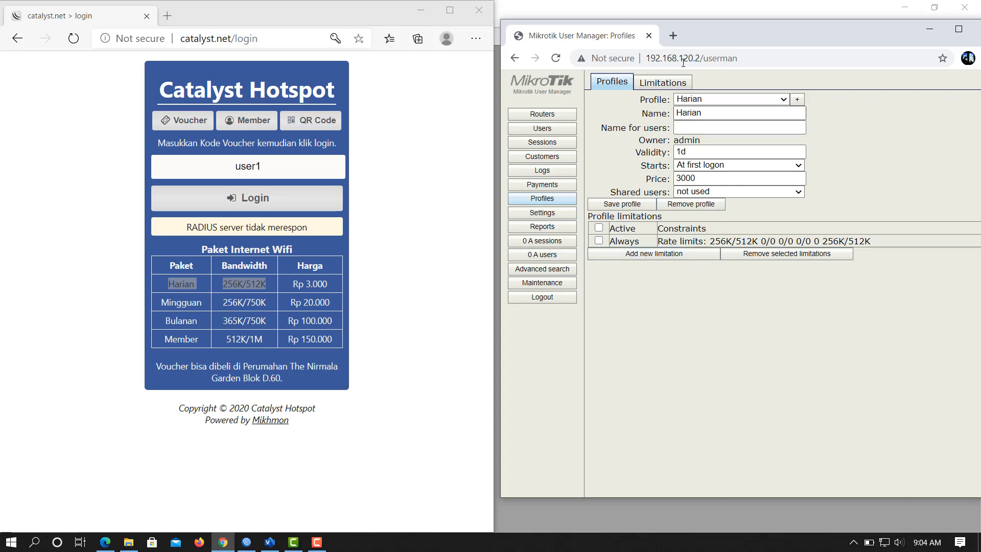
Add user harian with the Harian (3000.00) profile assigned.
{"action": "left_click", "coordinate": [546, 131]}
{"action": "mouse_move", "coordinate": [606, 85]}
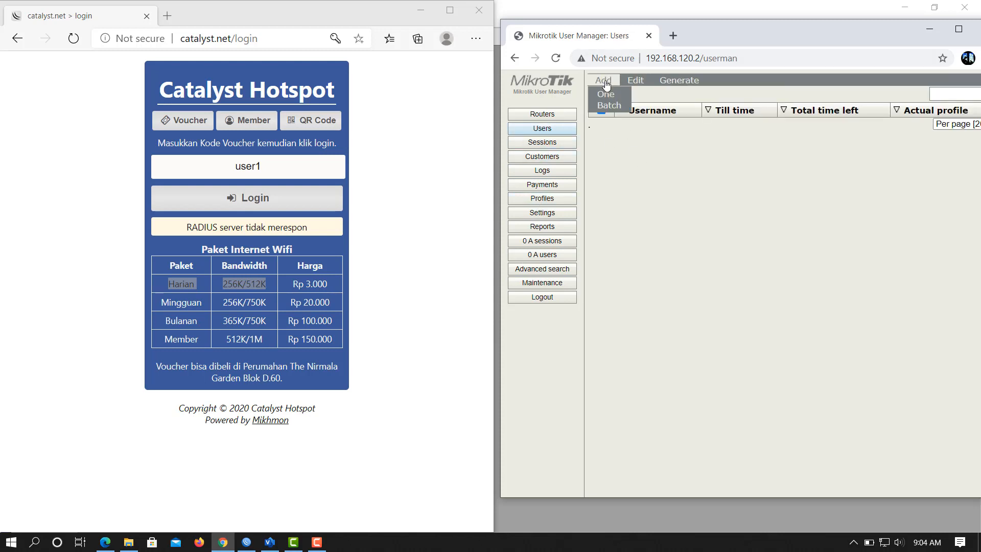
{"action": "left_click", "coordinate": [608, 95]}
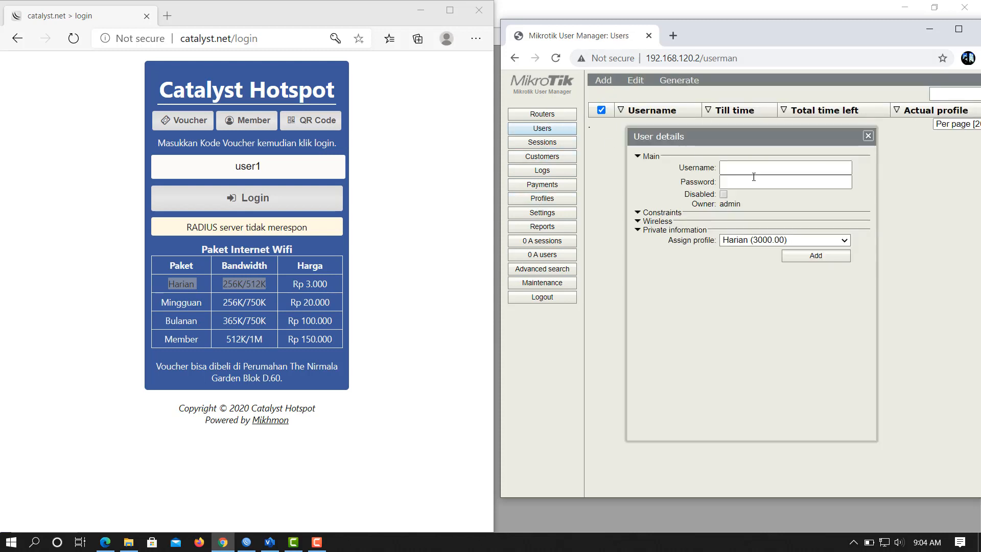
{"action": "left_click", "coordinate": [768, 170]}
{"action": "type", "text": "harian"}
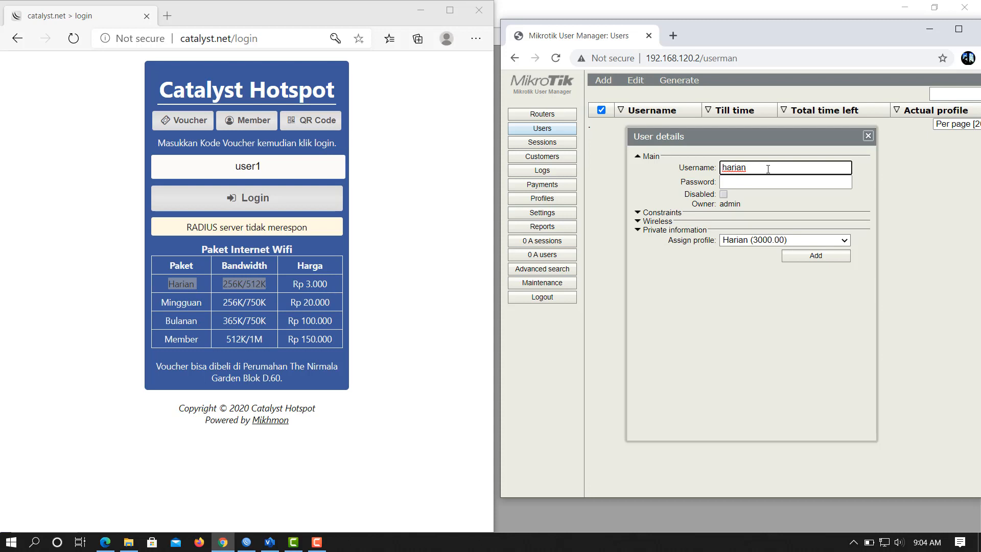
{"action": "key", "text": "Tab"}
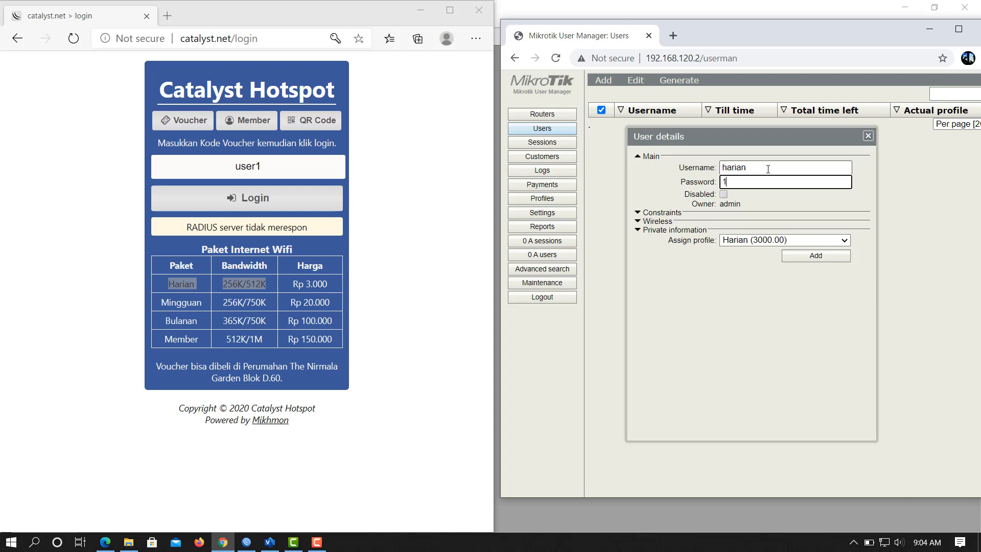
{"action": "left_click", "coordinate": [754, 241]}
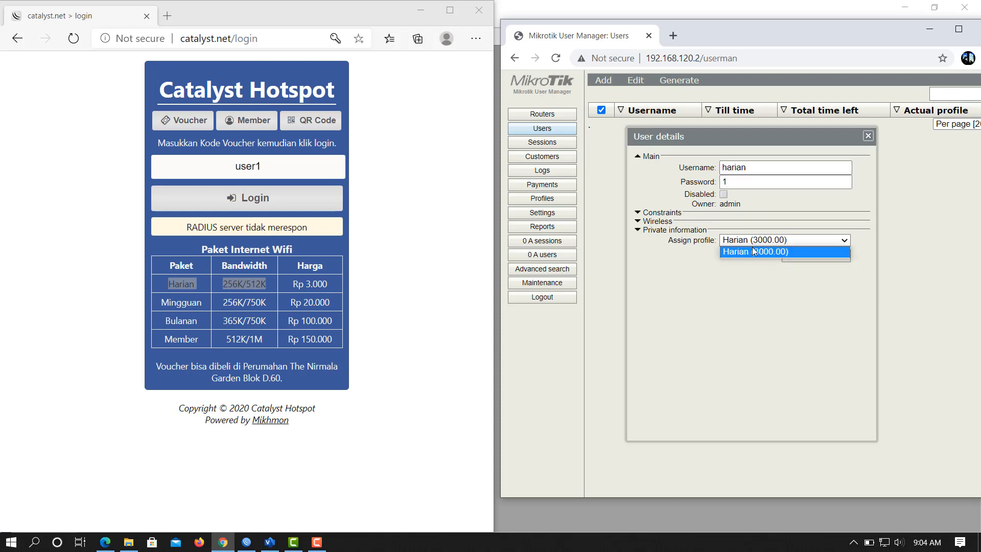
{"action": "left_click", "coordinate": [755, 253]}
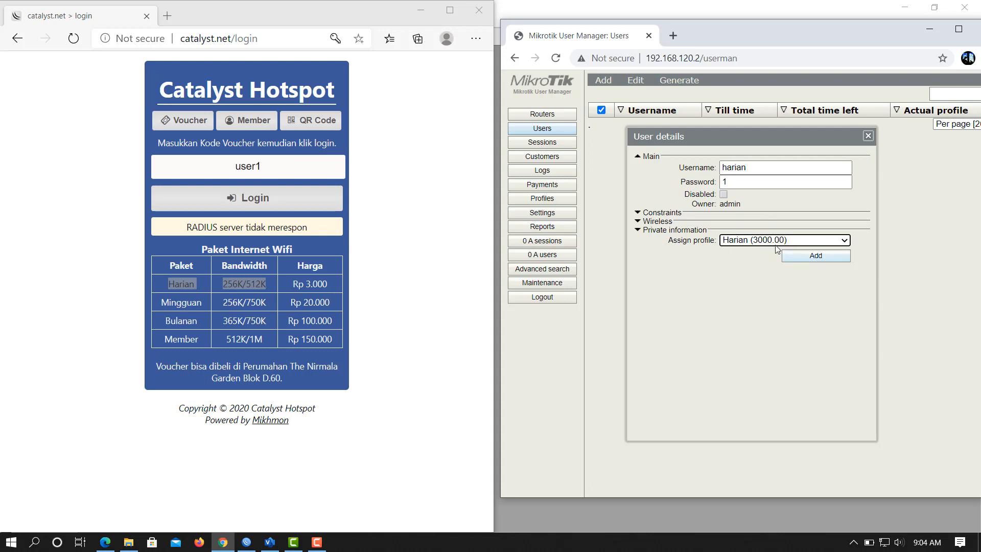
{"action": "left_click", "coordinate": [802, 258]}
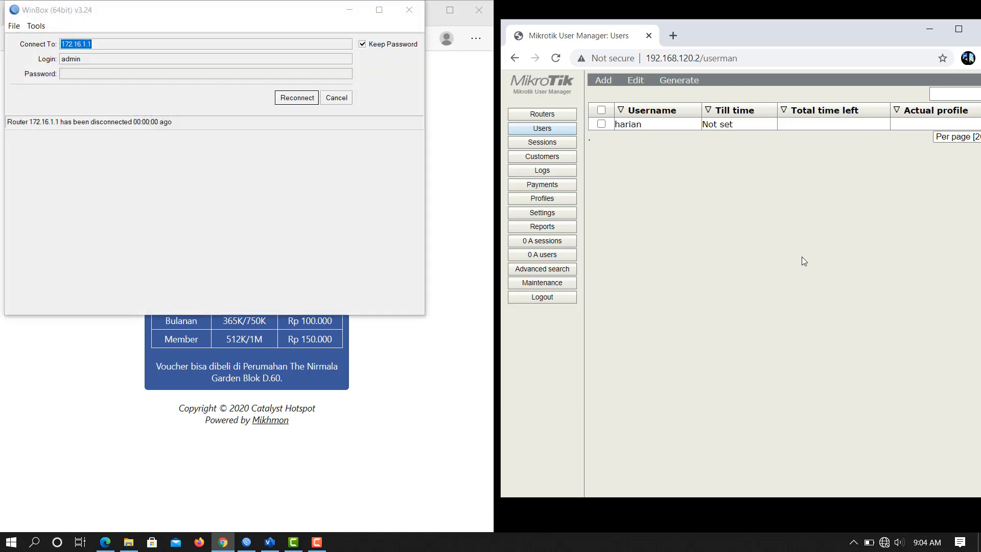
Join the open Catalyst Net17 Wi-Fi network from the taskbar network list.
{"action": "left_click", "coordinate": [884, 544]}
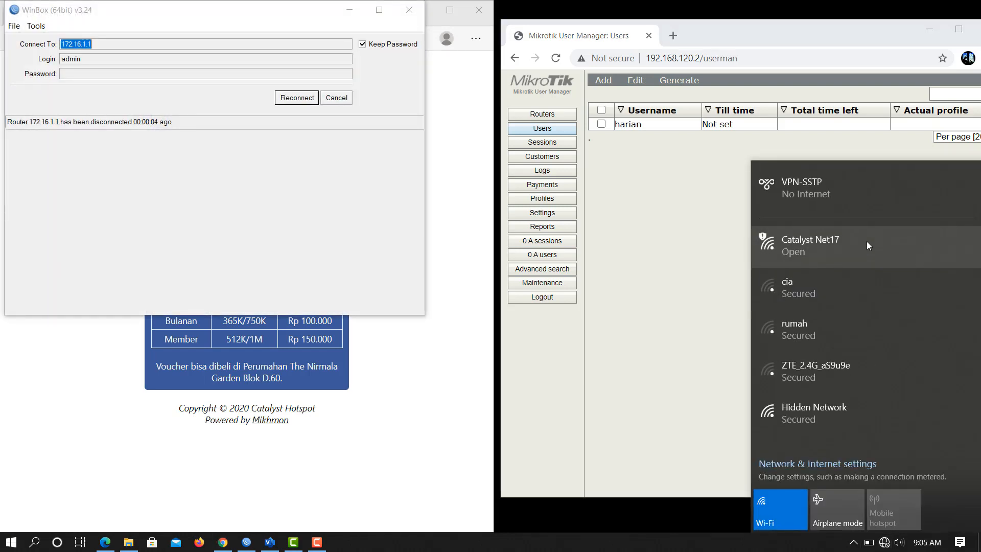
{"action": "left_click", "coordinate": [866, 243]}
{"action": "left_click", "coordinate": [917, 330]}
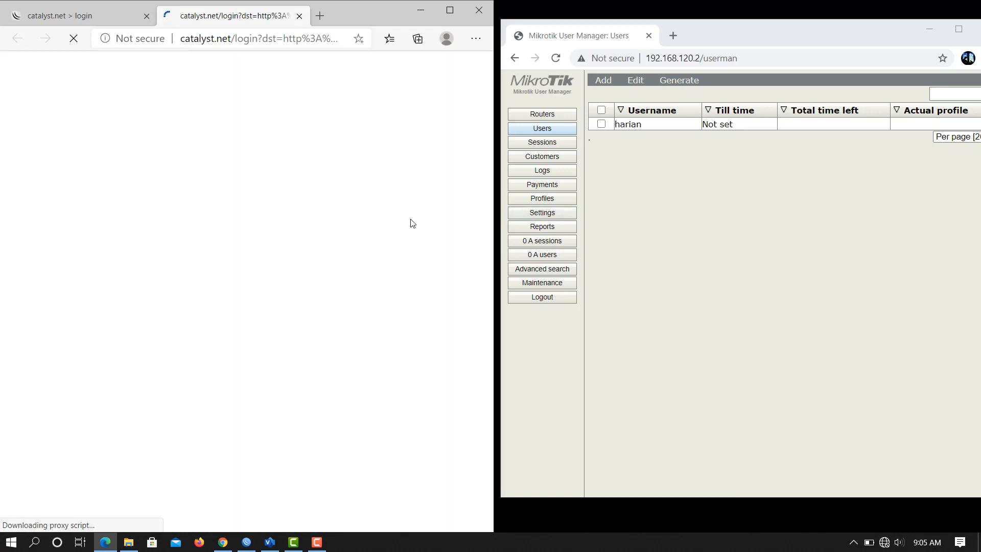
Sign in to the hotspot as member harian with its password, then return to WinBox.
{"action": "left_click", "coordinate": [253, 120]}
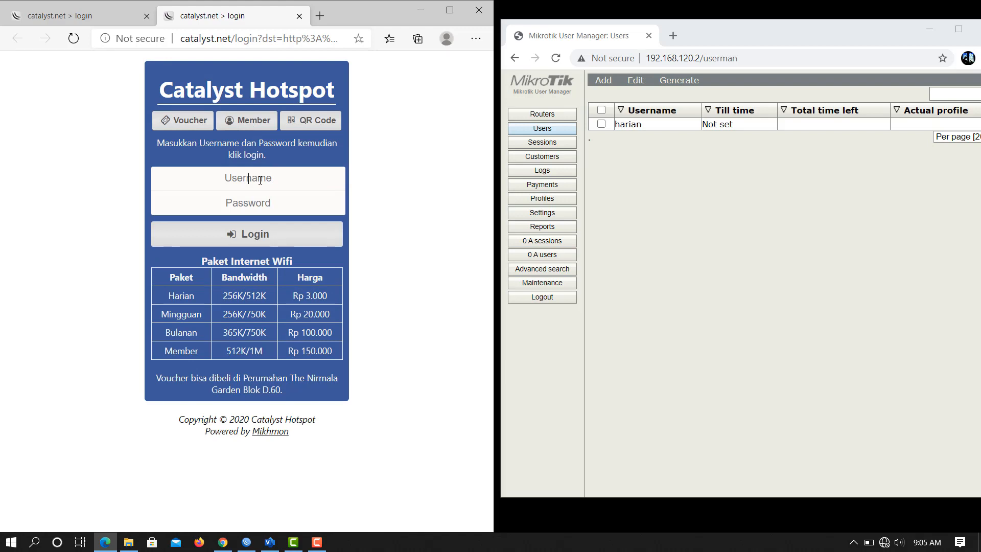
{"action": "type", "text": "harian"}
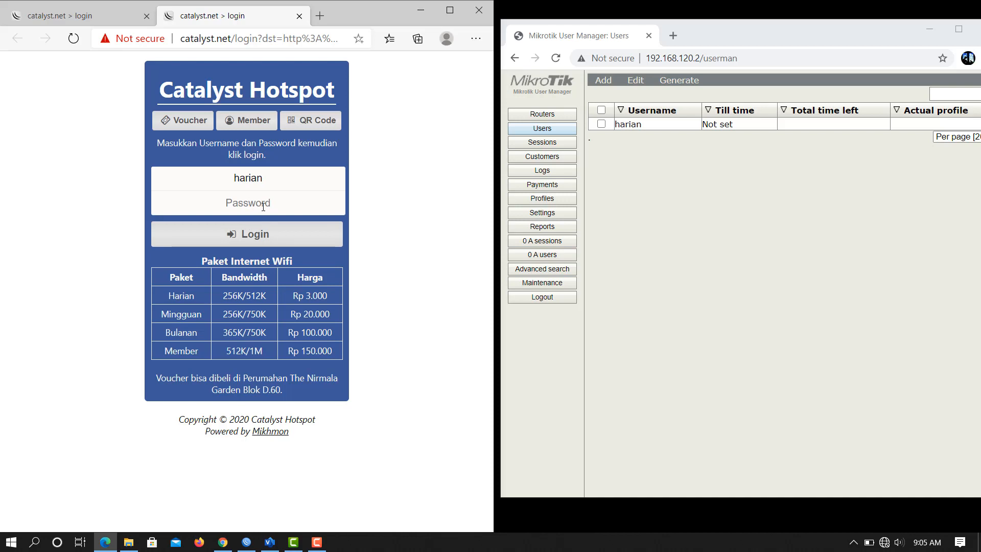
{"action": "type", "text": "h"}
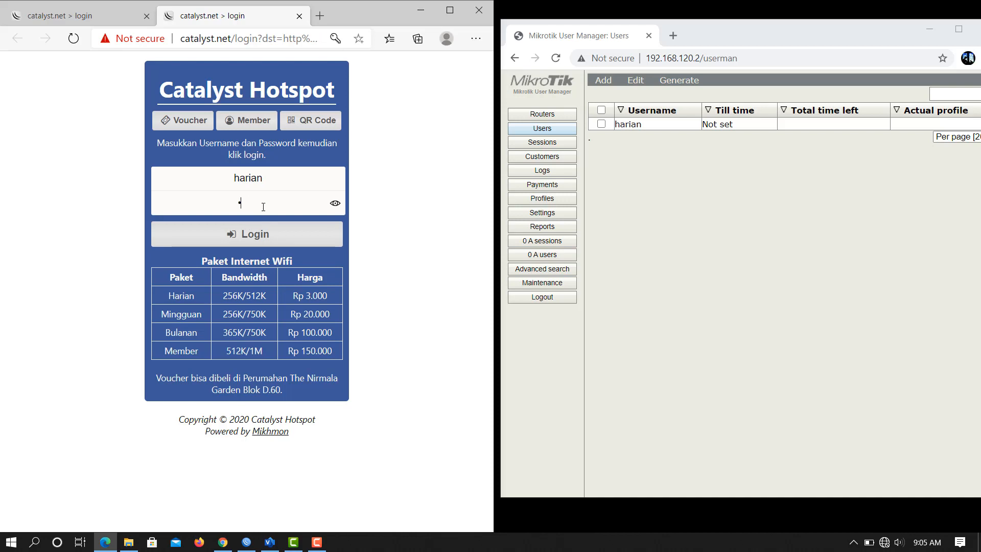
{"action": "left_click", "coordinate": [262, 241]}
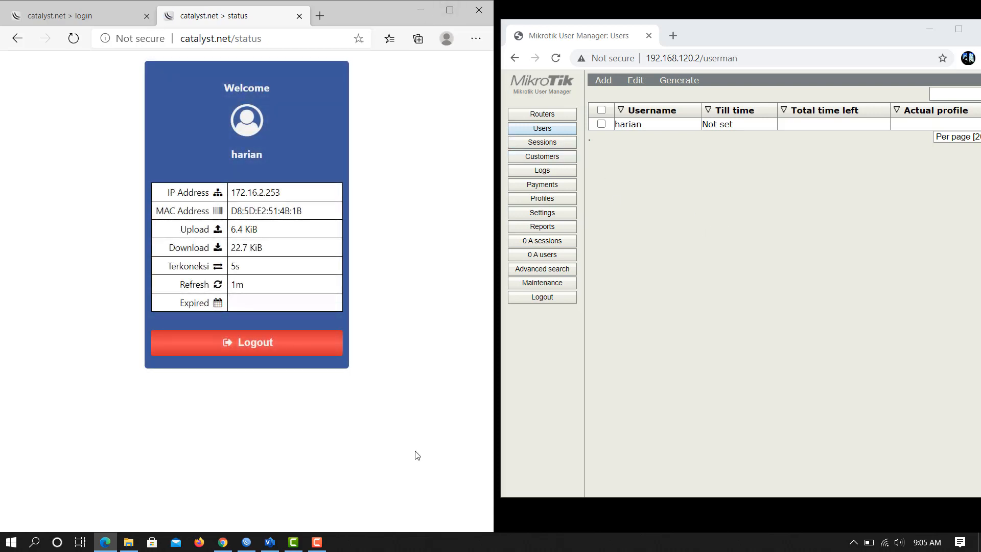
{"action": "left_click", "coordinate": [246, 543]}
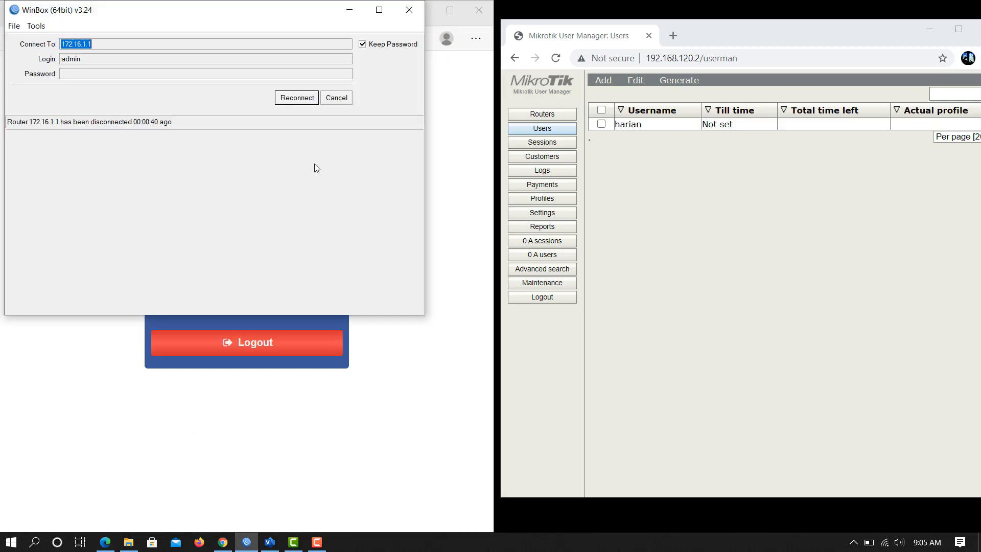
Reconnect WinBox to 172.16.1.1 and check that harian is a RADIUS-authenticated active hotspot user.
{"action": "left_click", "coordinate": [296, 99]}
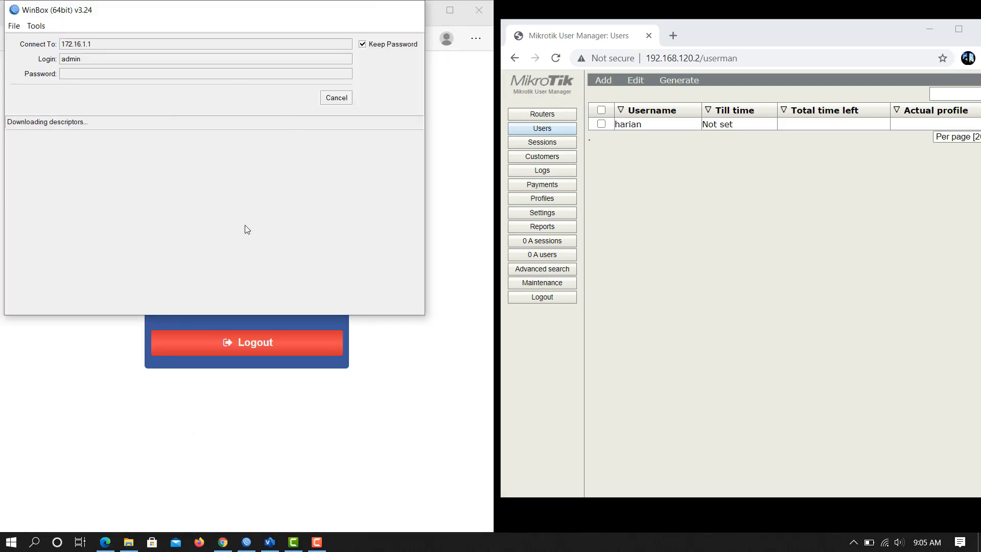
{"action": "left_click", "coordinate": [51, 153]}
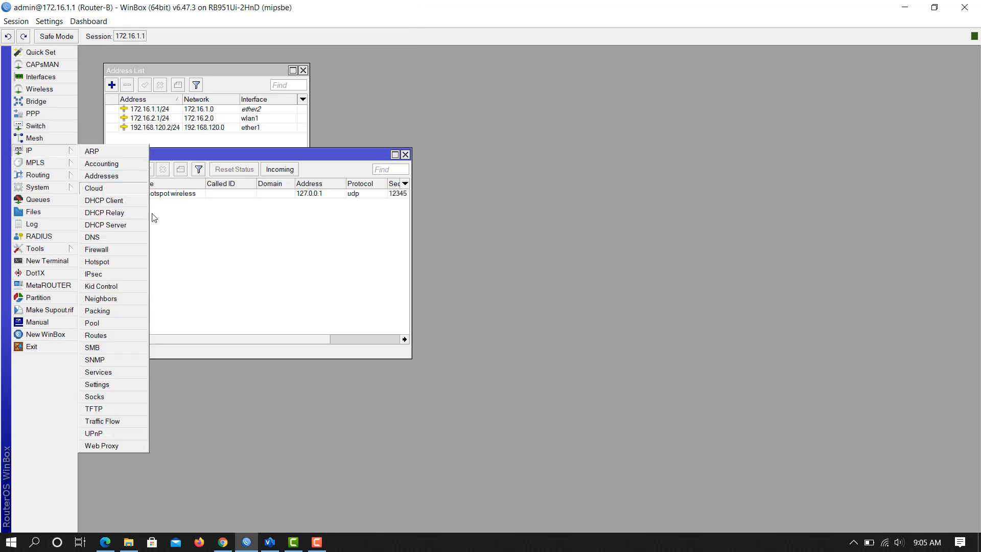
{"action": "left_click", "coordinate": [127, 268]}
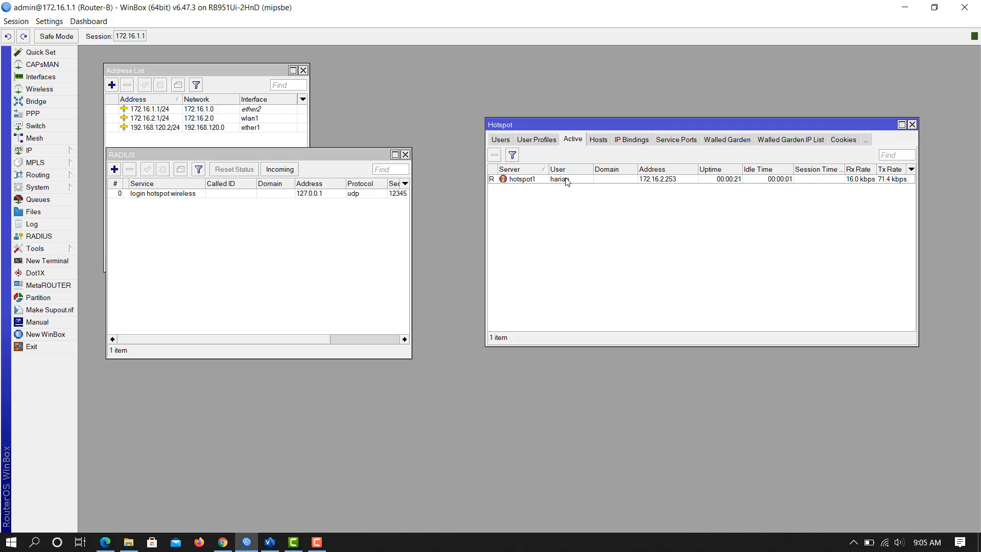
{"action": "left_click_drag", "start_coordinate": [667, 128], "coordinate": [600, 119]}
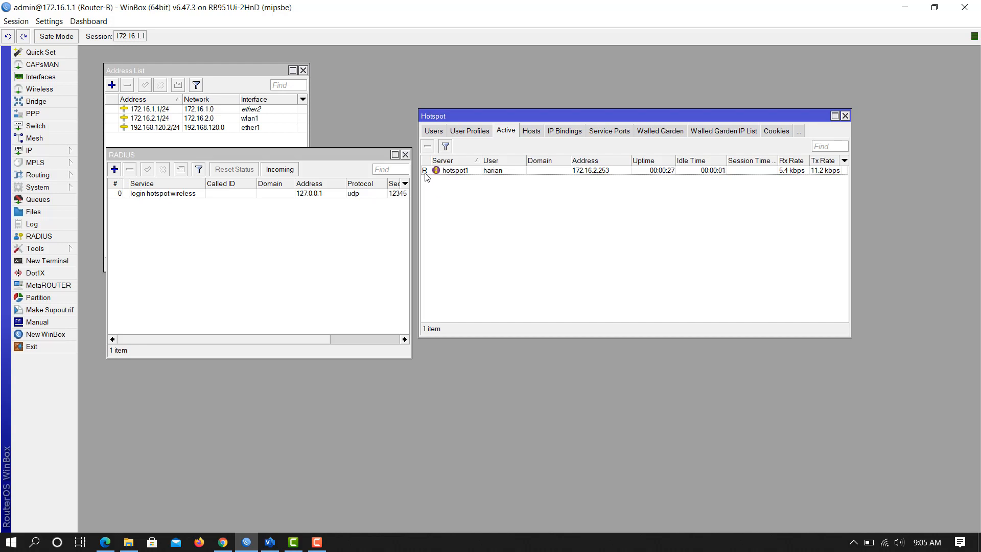
{"action": "mouse_move", "coordinate": [426, 177]}
{"action": "left_click", "coordinate": [223, 542]}
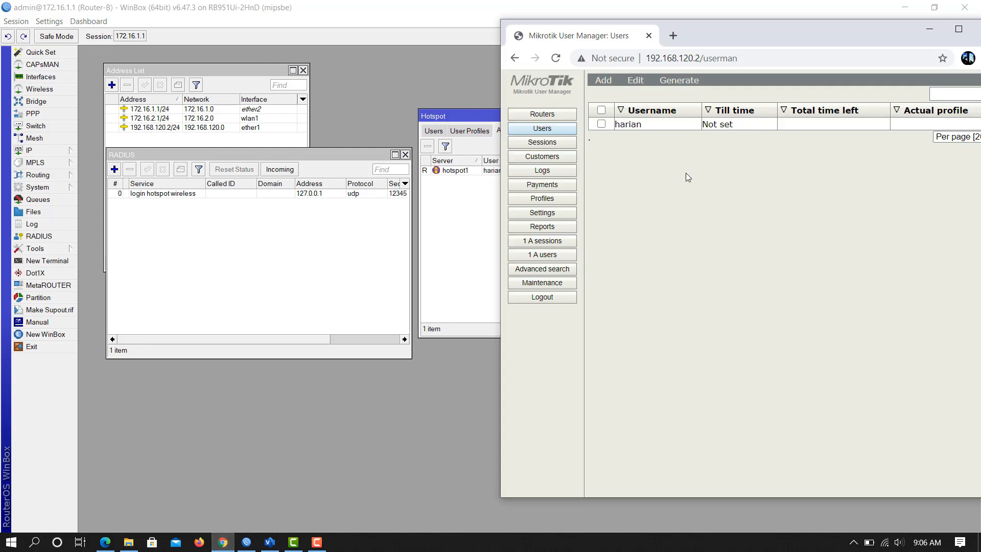
Reload User Manager, review harian's 1 active user and 1 active session, then go to Profiles.
{"action": "left_click", "coordinate": [616, 81]}
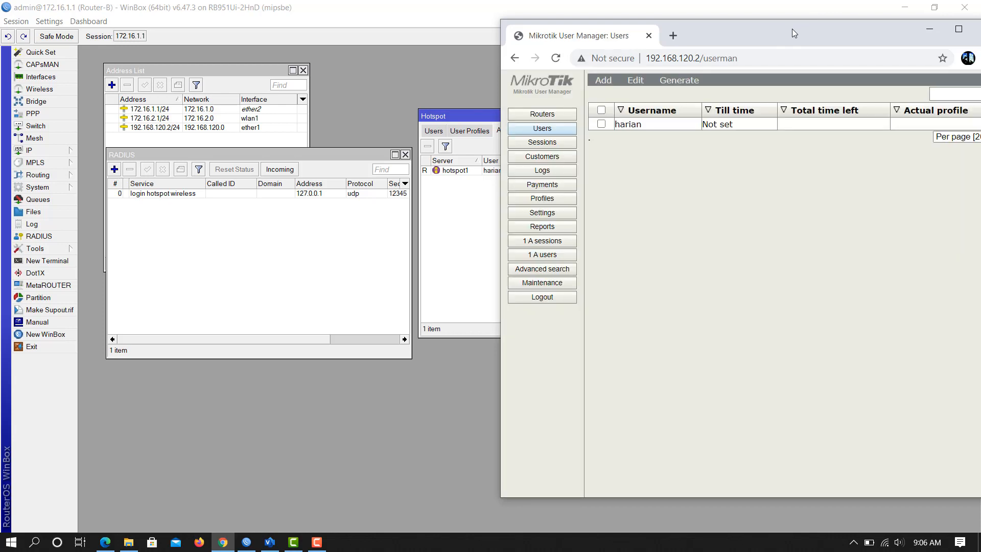
{"action": "left_click_drag", "start_coordinate": [792, 29], "coordinate": [706, 33]}
{"action": "left_click", "coordinate": [466, 262]}
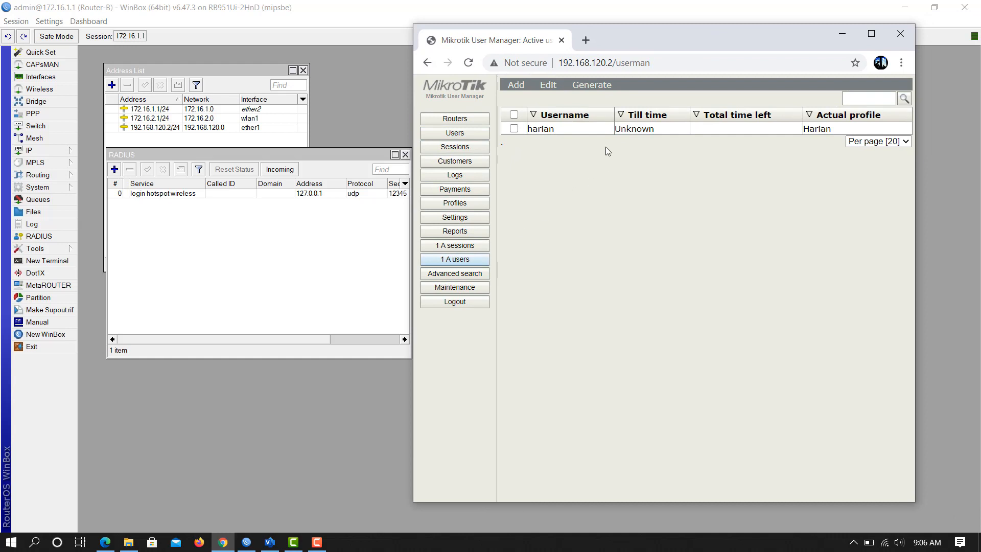
{"action": "left_click", "coordinate": [451, 248]}
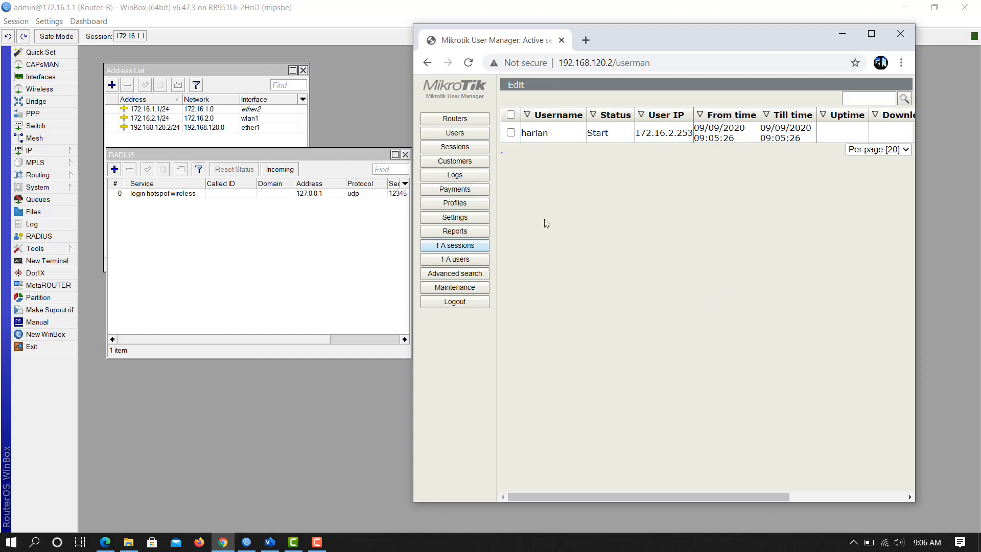
{"action": "left_click", "coordinate": [464, 135]}
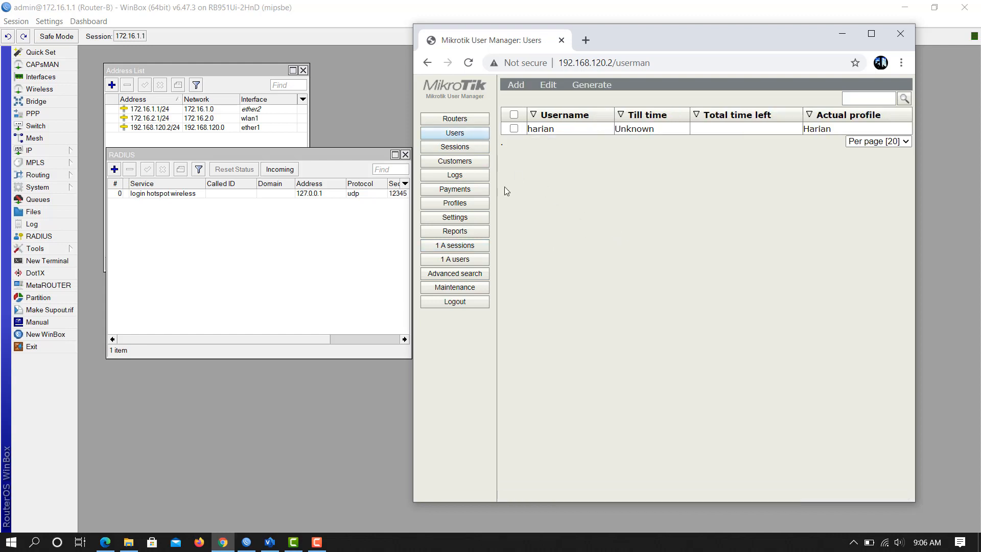
{"action": "left_click", "coordinate": [468, 207]}
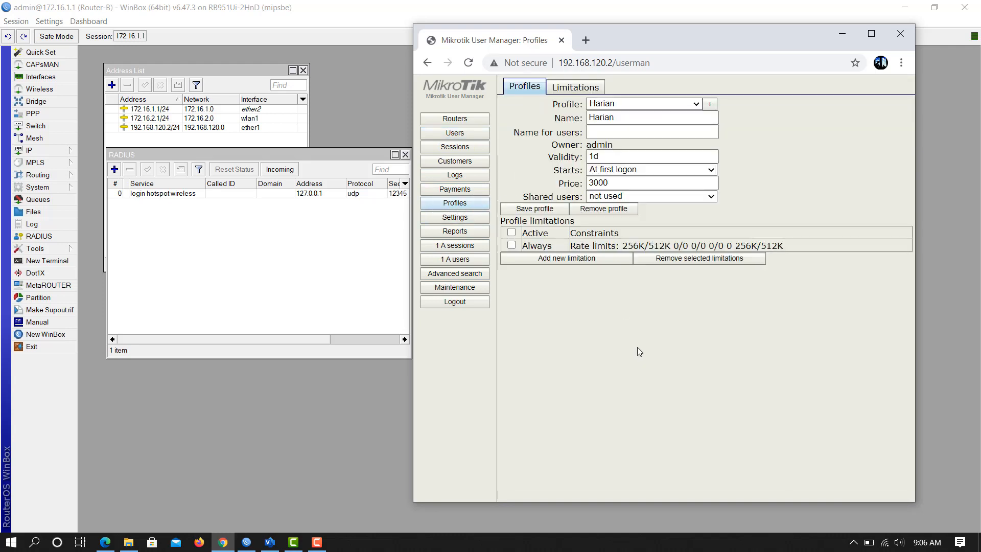
Add a new User Manager profile named Mingguan.
{"action": "left_click", "coordinate": [711, 105]}
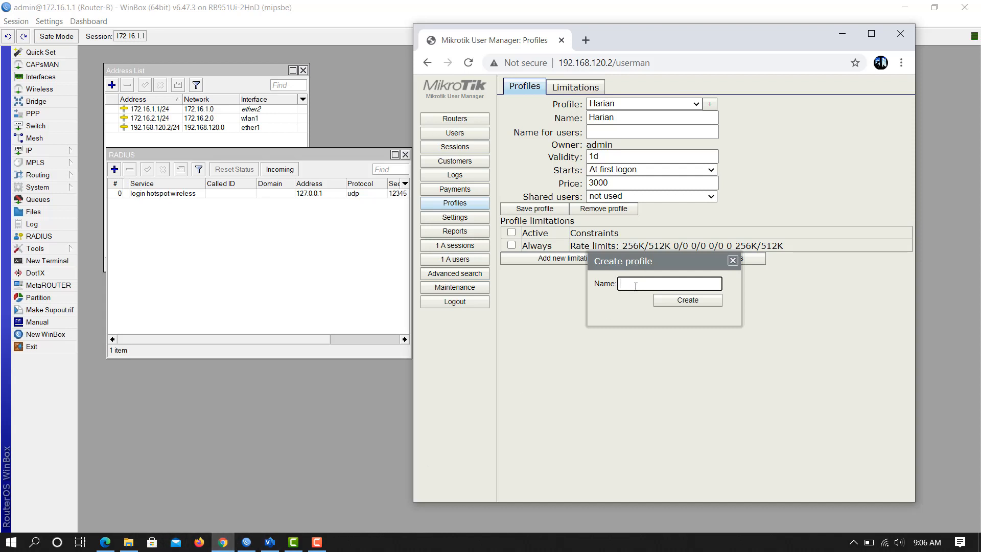
{"action": "type", "text": "Mingguan"}
{"action": "left_click", "coordinate": [681, 307]}
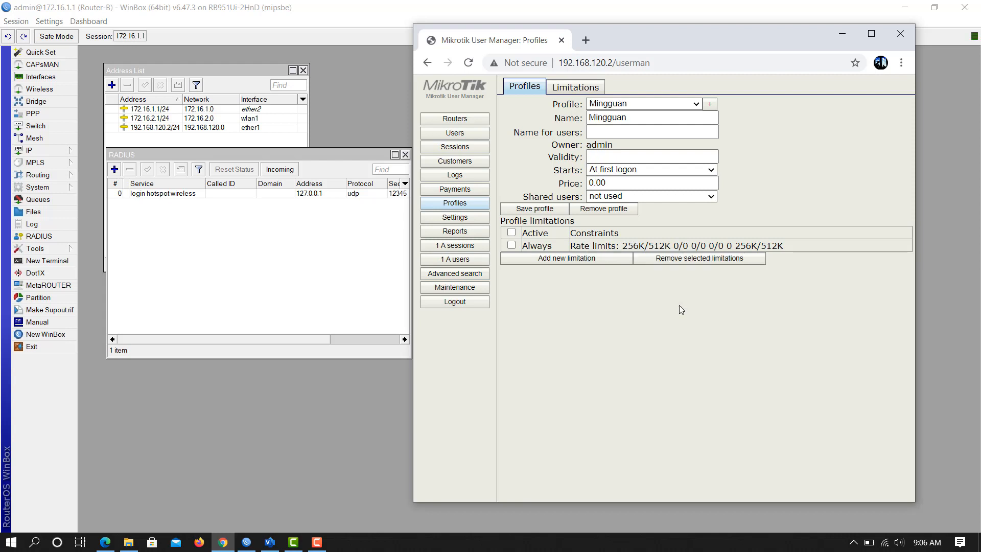
{"action": "double_click", "coordinate": [618, 184]}
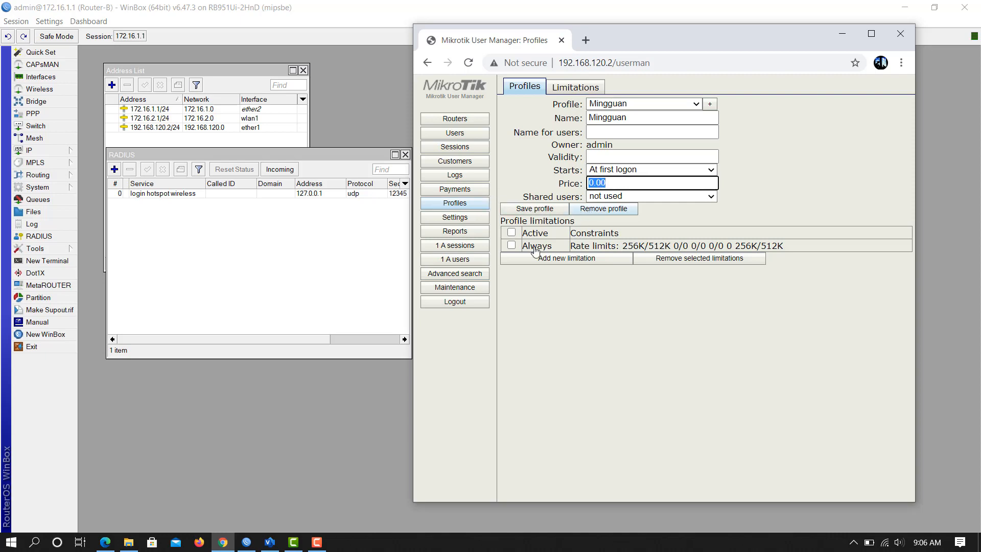
{"action": "left_click", "coordinate": [129, 542]}
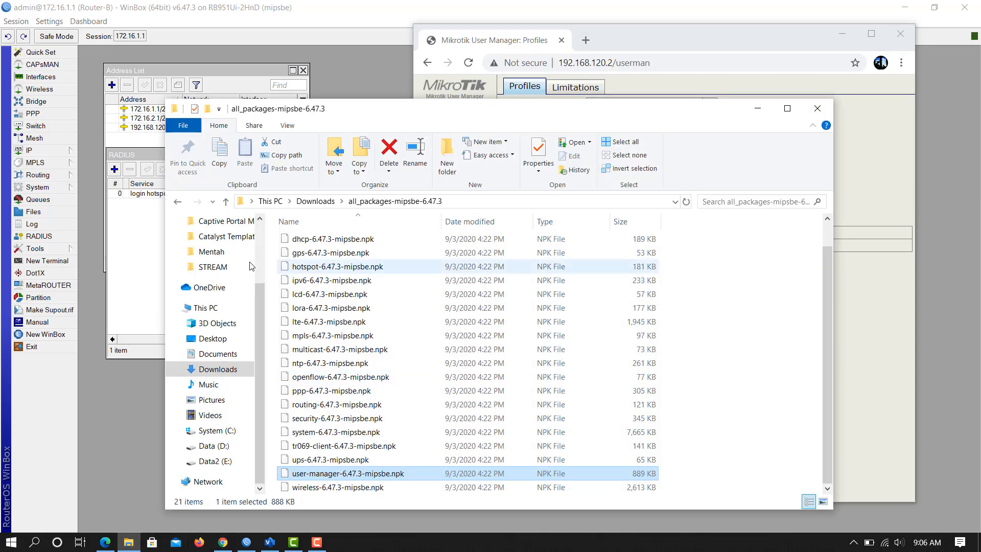
Open login.html from D:\Catalyst Template to check Mingguan's 256K/750K price of Rp 20.000.
{"action": "left_click", "coordinate": [214, 446]}
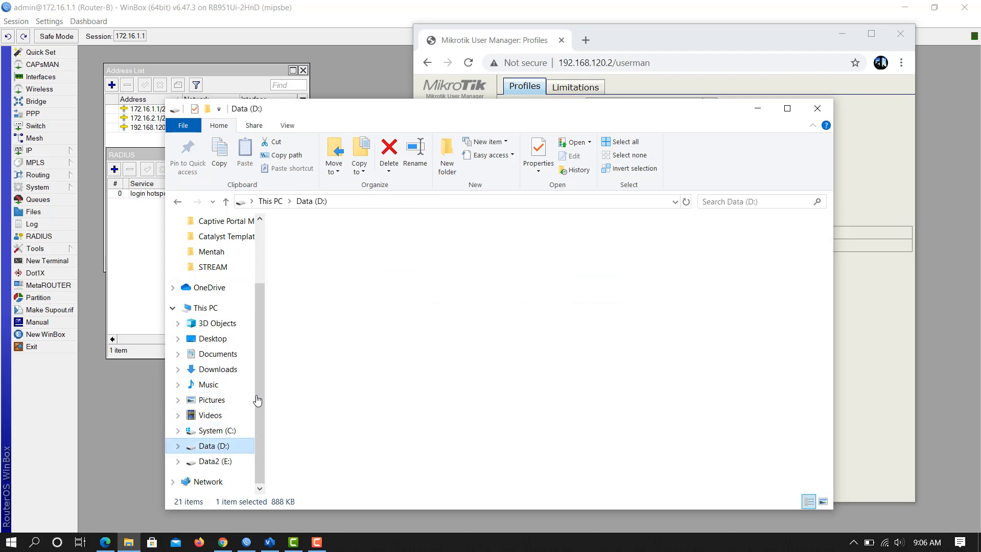
{"action": "left_click", "coordinate": [345, 255]}
{"action": "double_click", "coordinate": [345, 255]}
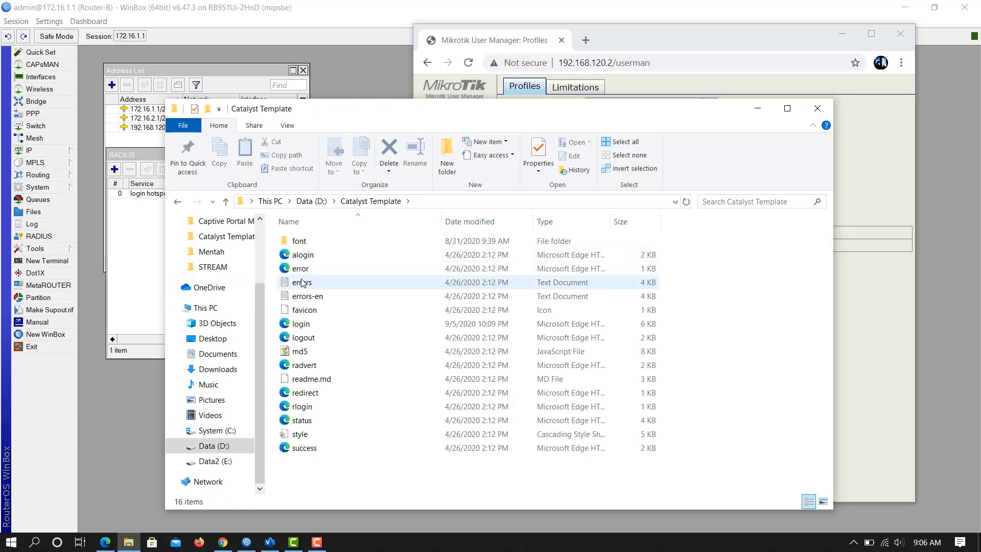
{"action": "double_click", "coordinate": [302, 324]}
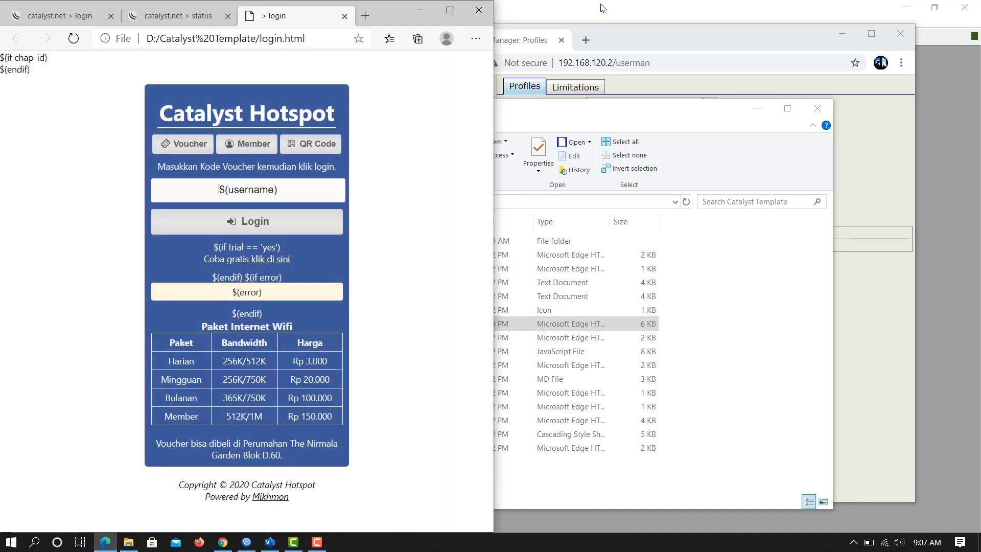
{"action": "left_click", "coordinate": [759, 108]}
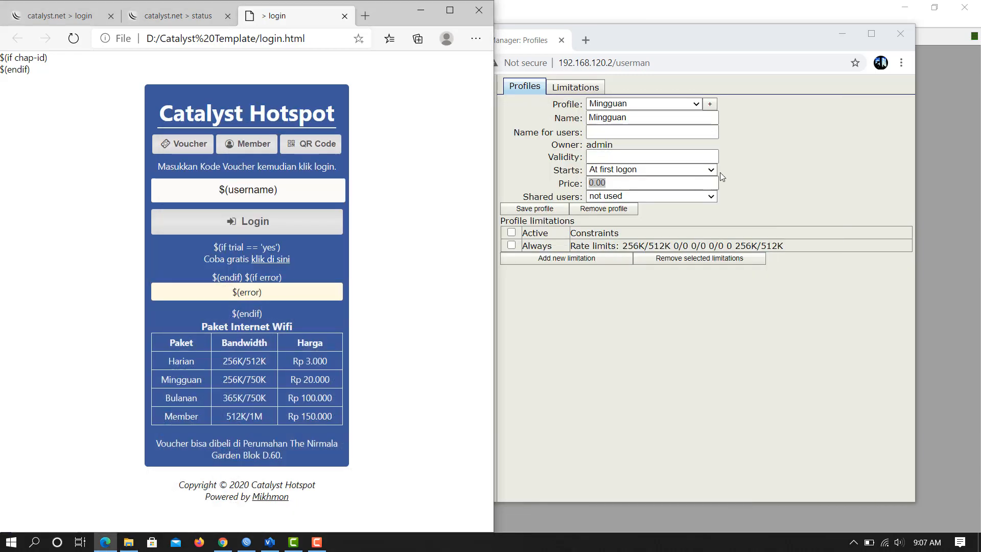
{"action": "type", "text": "200"}
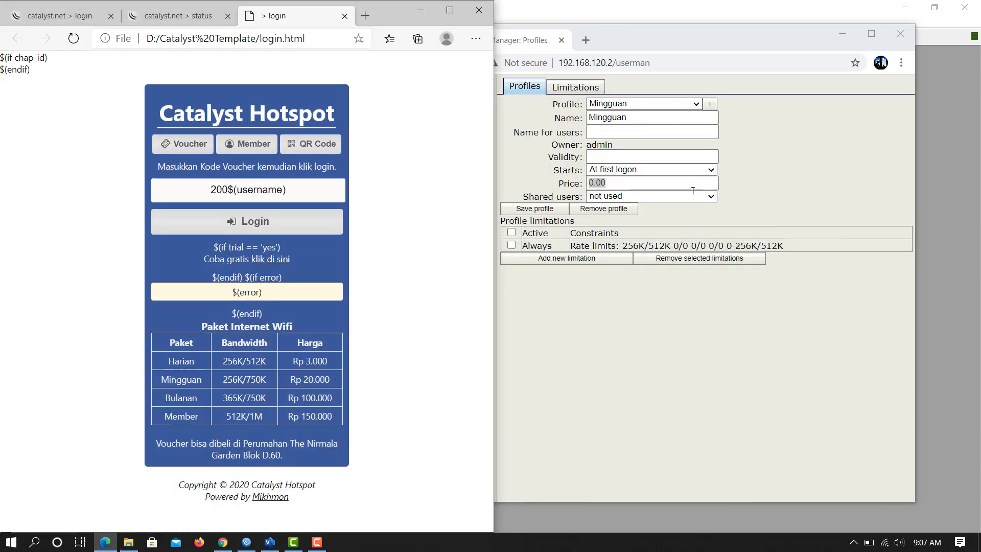
{"action": "left_click", "coordinate": [654, 183]}
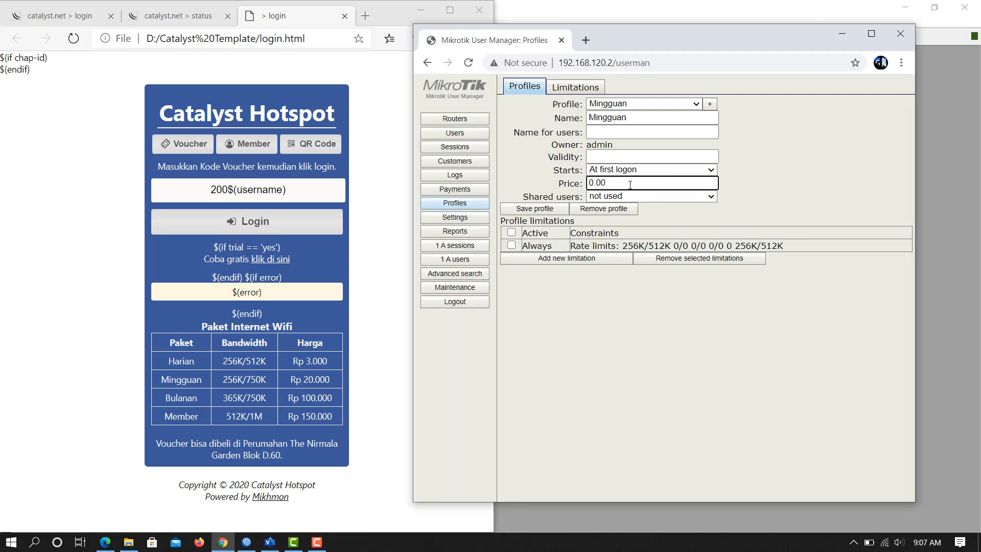
Set the Mingguan profile's price to 20000 and its validity to 7d.
{"action": "double_click", "coordinate": [631, 184]}
{"action": "type", "text": "200"}
{"action": "left_click", "coordinate": [617, 158]}
{"action": "type", "text": "7"}
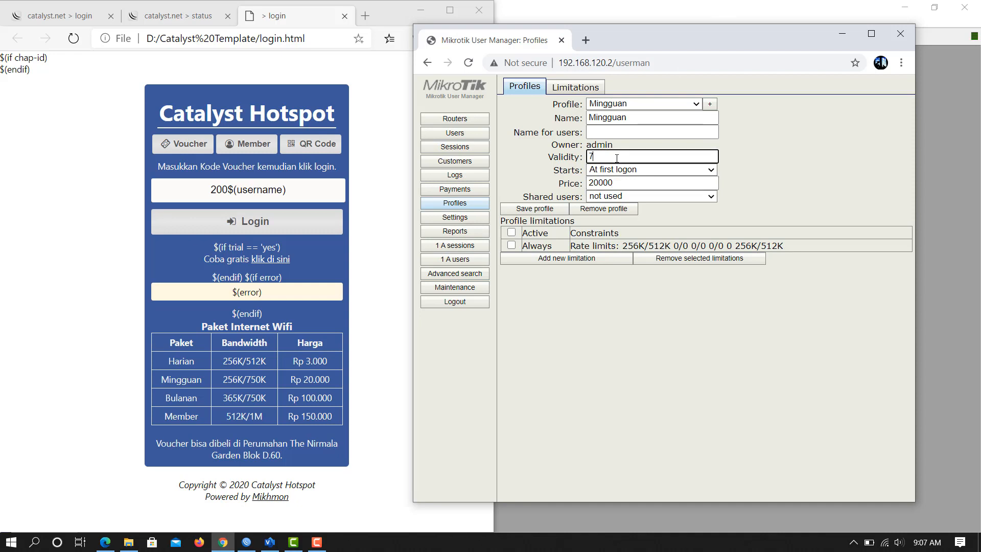
{"action": "type", "text": "d"}
Create a new limitation named minggu with rate limit Rx 256K and Tx 750K.
{"action": "left_click", "coordinate": [568, 260]}
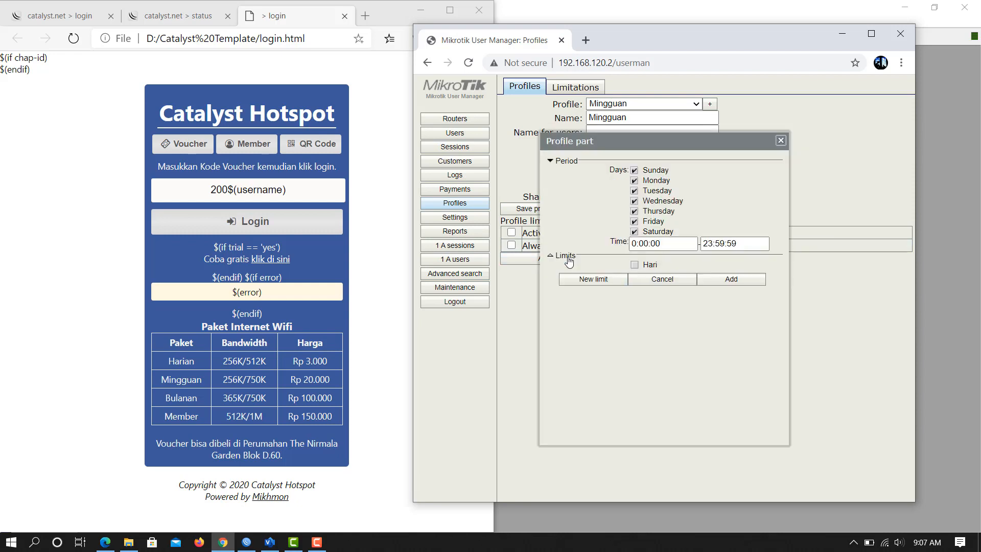
{"action": "left_click", "coordinate": [600, 283]}
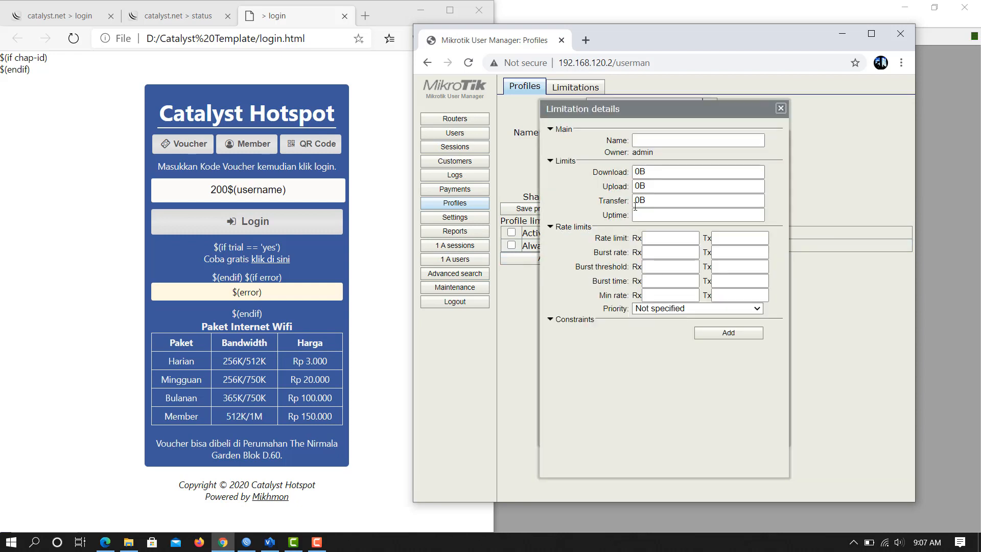
{"action": "left_click", "coordinate": [649, 139]}
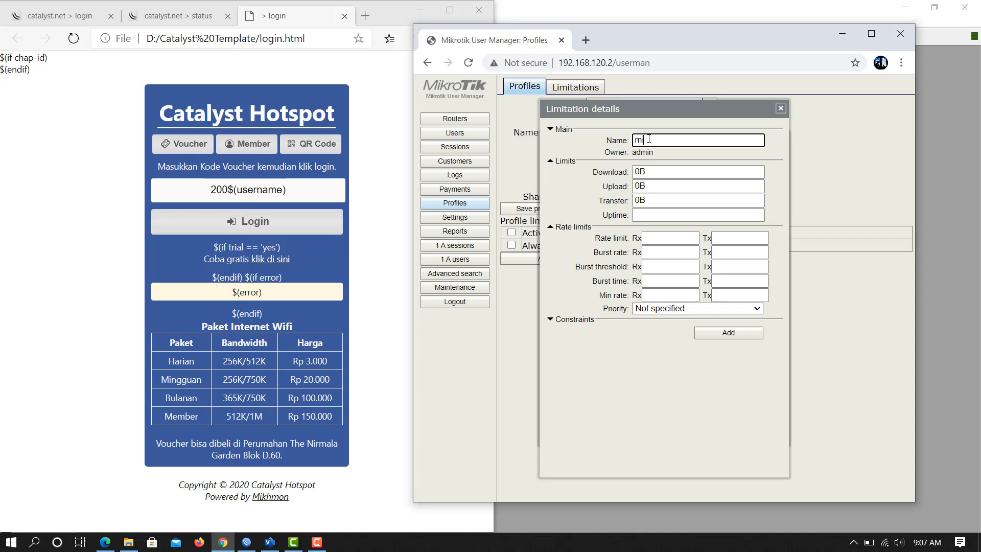
{"action": "type", "text": "minggu"}
{"action": "left_click", "coordinate": [655, 236]}
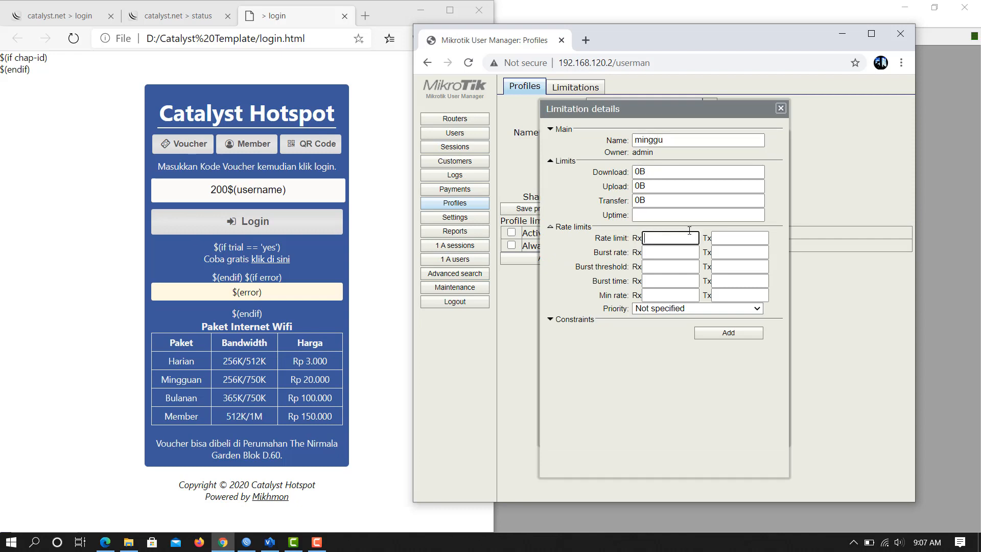
{"action": "type", "text": "256K"}
{"action": "left_click", "coordinate": [737, 235]}
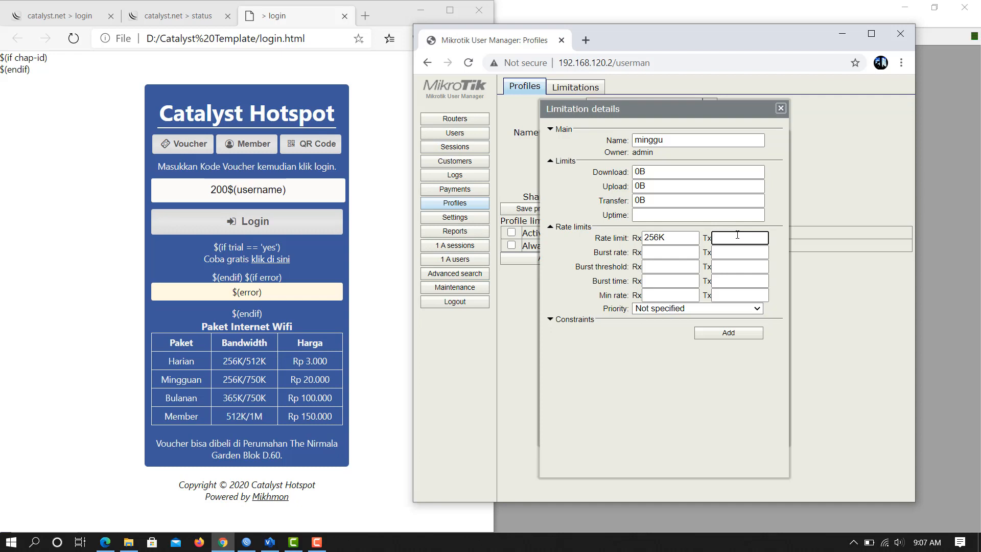
{"action": "type", "text": "750K"}
{"action": "left_click", "coordinate": [717, 334]}
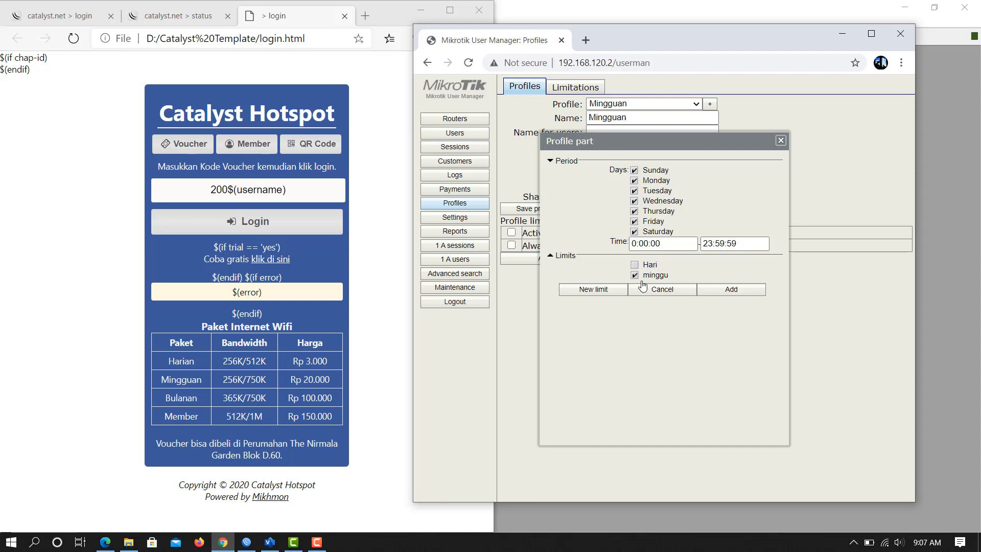
Attach the minggu limitation to Mingguan and save the profile.
{"action": "left_click_drag", "start_coordinate": [646, 144], "coordinate": [706, 162]}
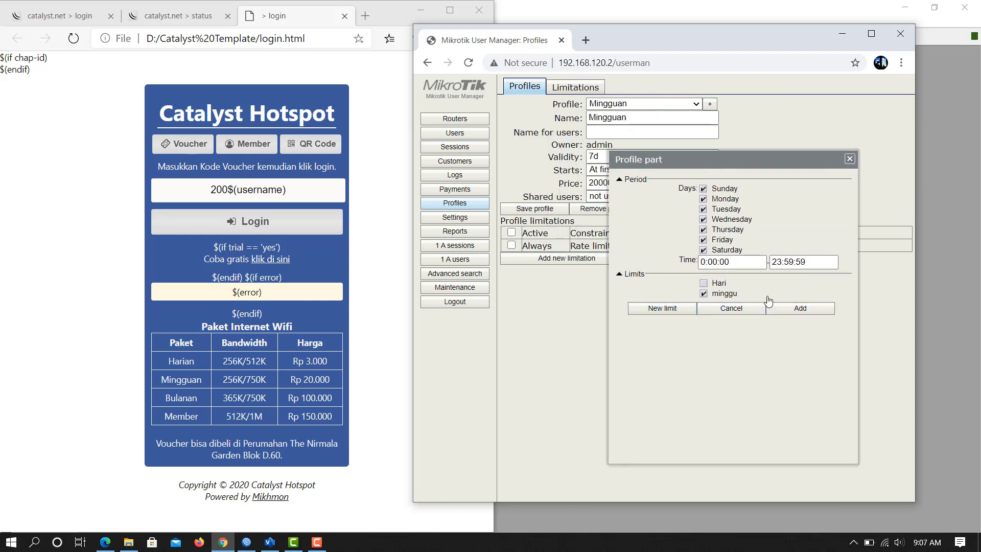
{"action": "left_click", "coordinate": [813, 309]}
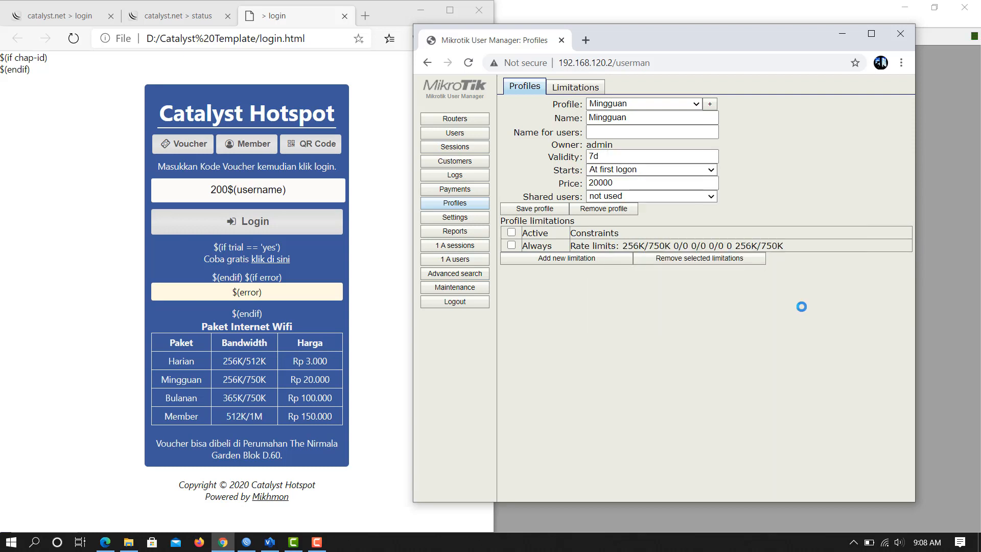
{"action": "left_click", "coordinate": [542, 210]}
Start a single user minggu on the Mingguan profile, then close the form unsaved.
{"action": "left_click", "coordinate": [470, 138]}
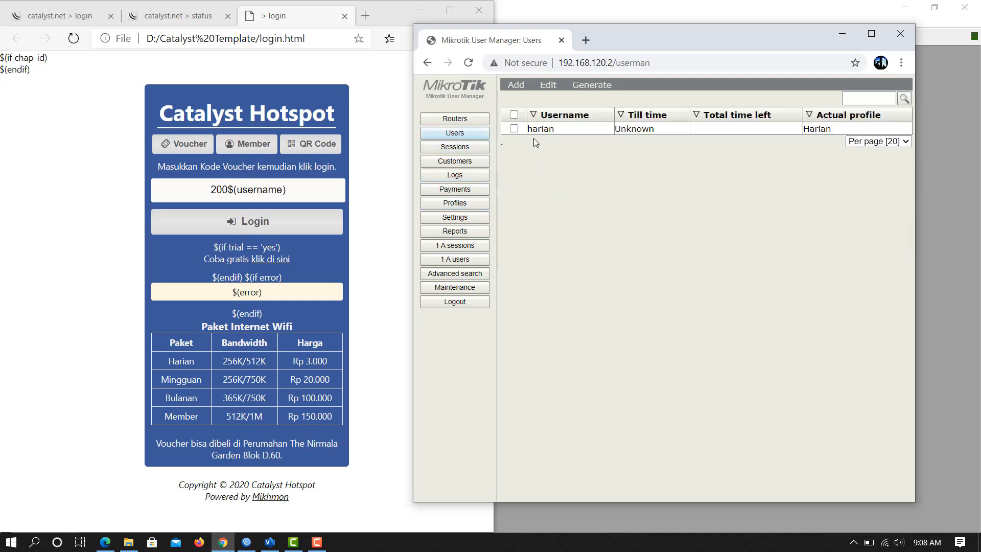
{"action": "left_click", "coordinate": [517, 85]}
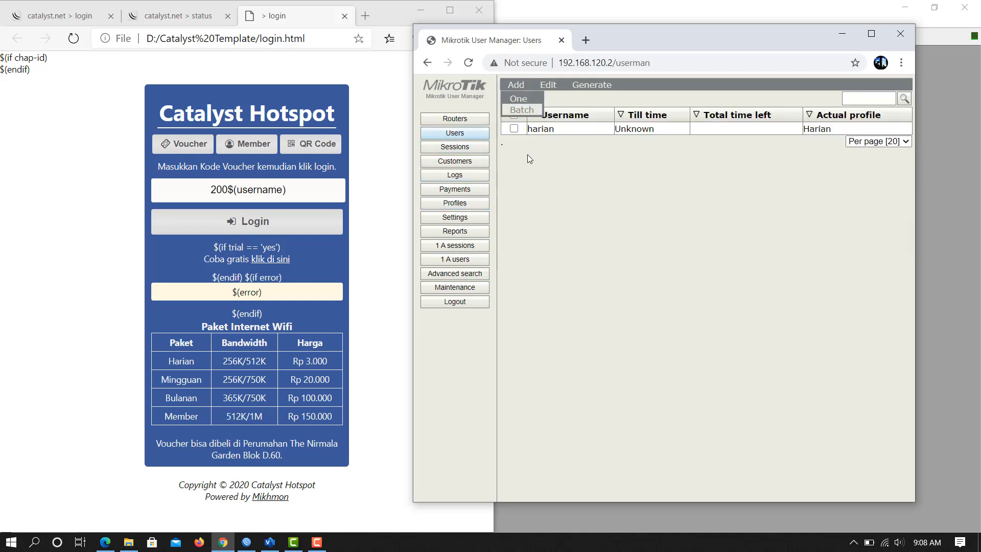
{"action": "left_click", "coordinate": [519, 99]}
{"action": "left_click", "coordinate": [653, 176]}
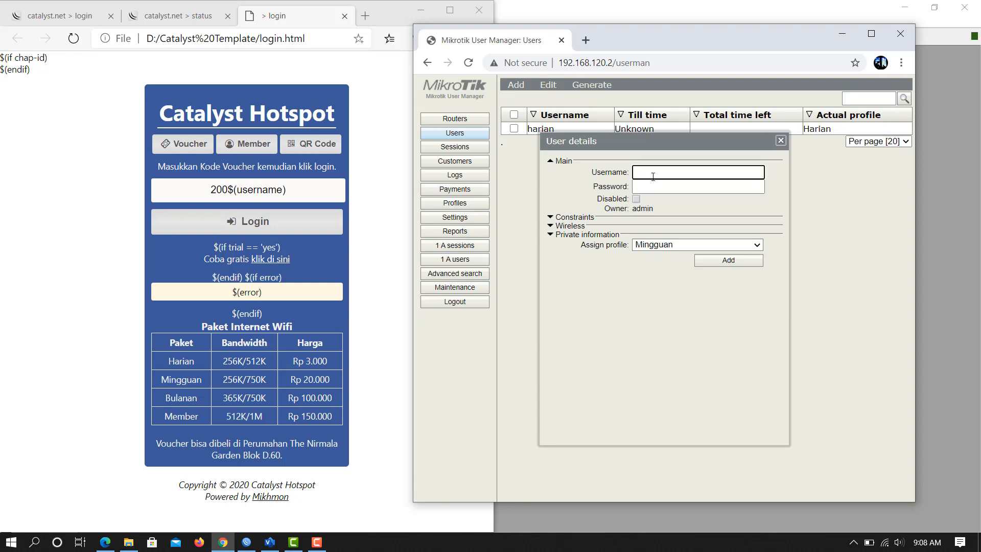
{"action": "type", "text": "minggu"}
{"action": "left_click", "coordinate": [648, 186]}
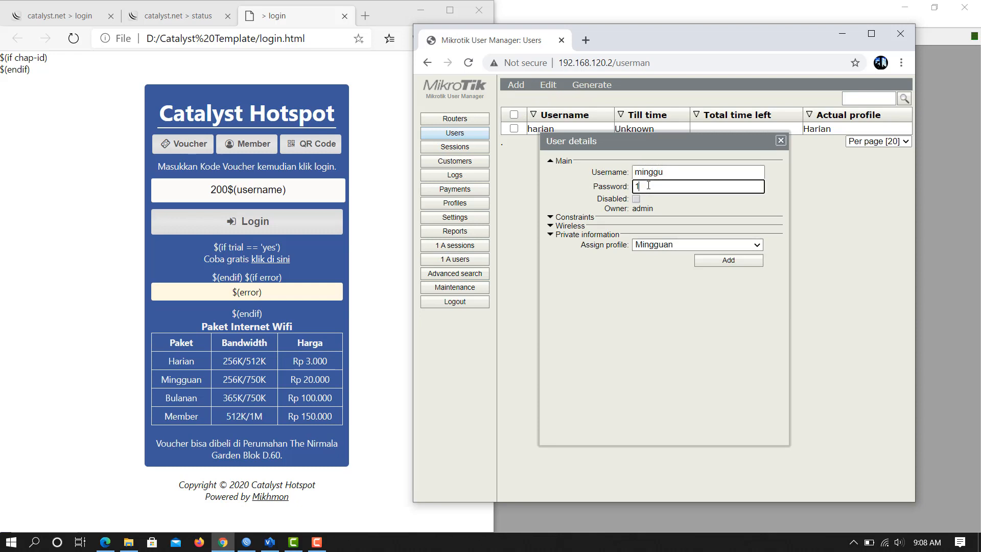
{"action": "left_click", "coordinate": [650, 246]}
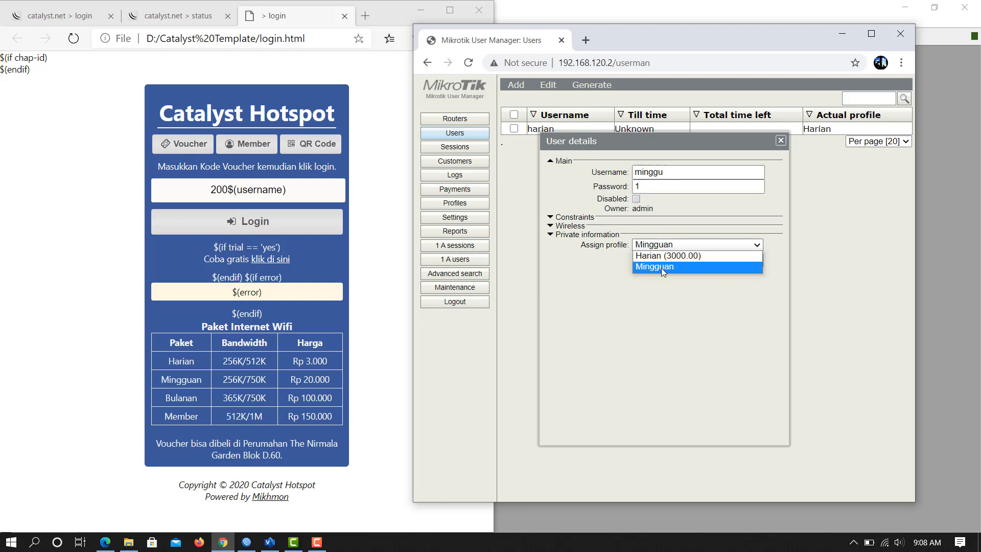
{"action": "left_click", "coordinate": [661, 267]}
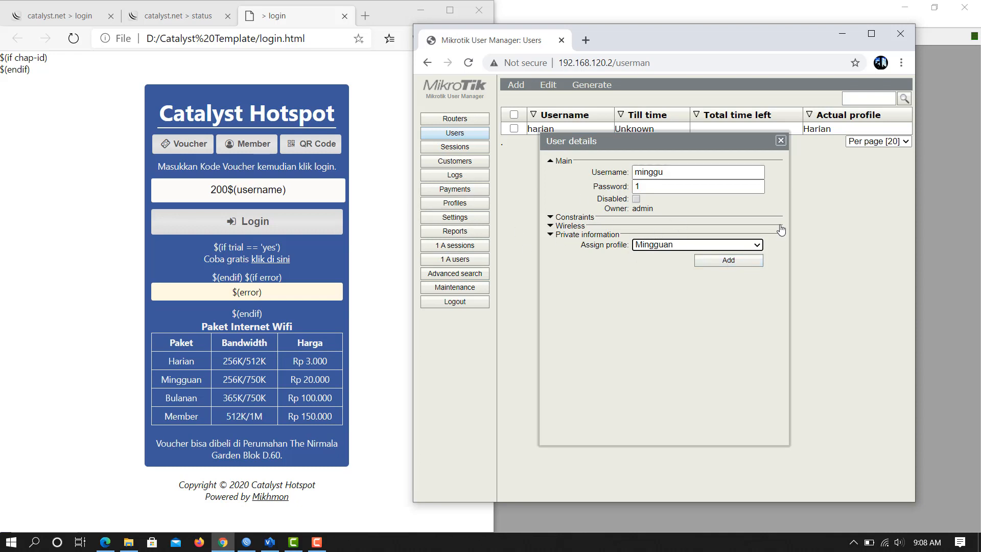
{"action": "left_click", "coordinate": [781, 141]}
Check the price set on the Mingguan profile.
{"action": "left_click", "coordinate": [445, 204]}
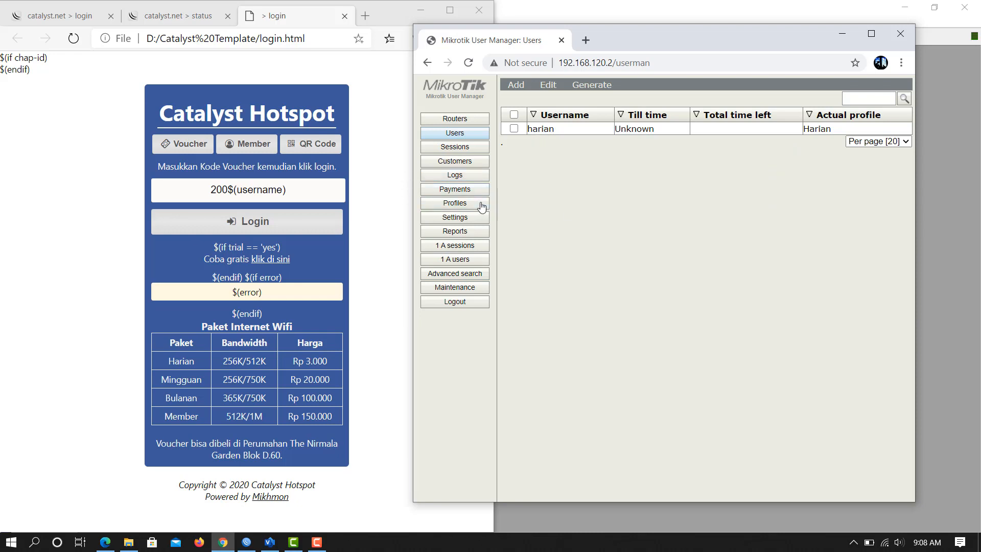
{"action": "left_click", "coordinate": [614, 184]}
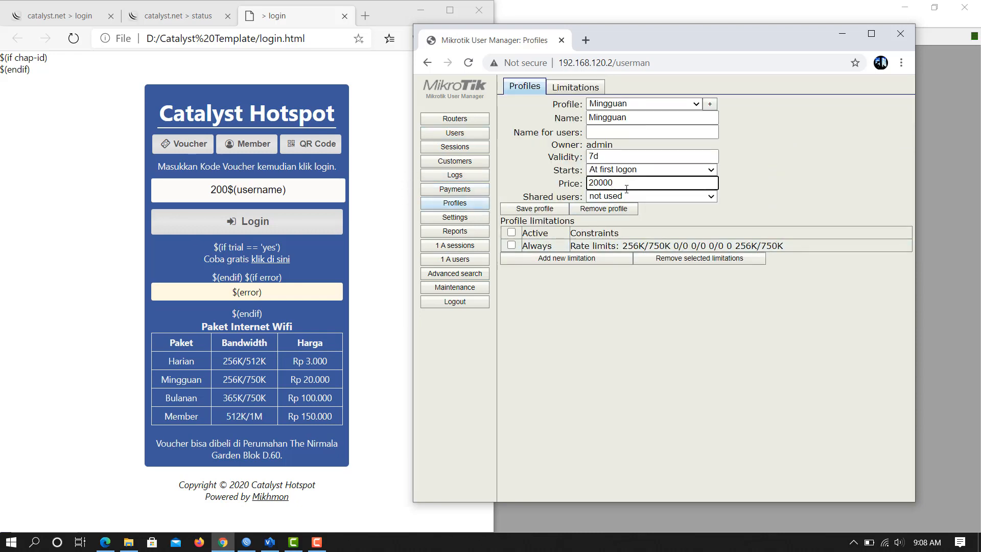
{"action": "left_click", "coordinate": [519, 253]}
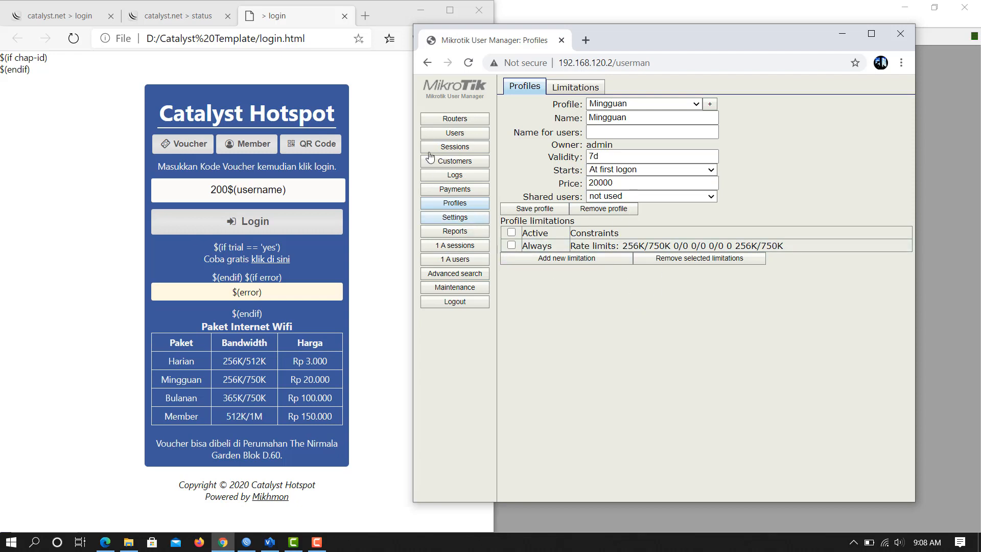
Add user minggu with its password, assigned to the Mingguan profile.
{"action": "left_click", "coordinate": [462, 134]}
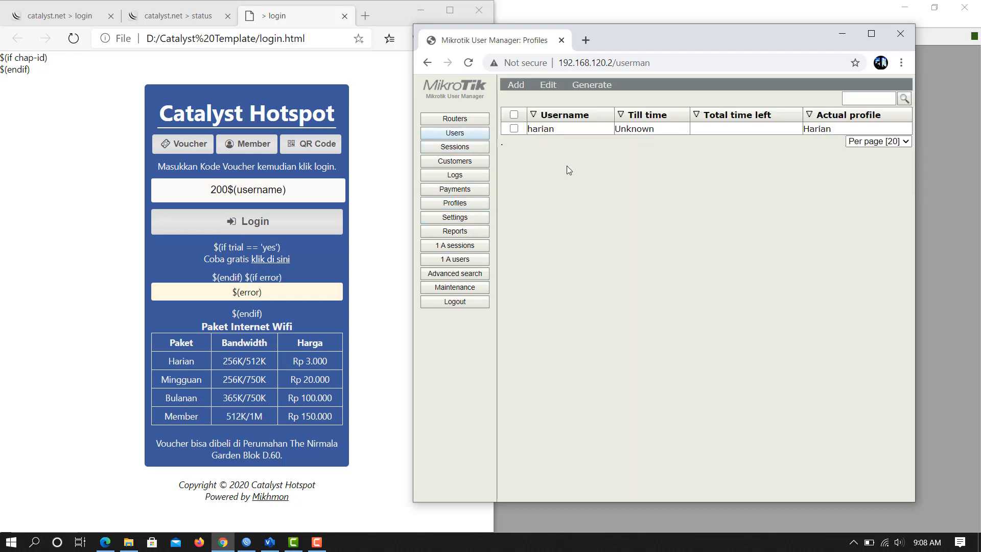
{"action": "left_click", "coordinate": [516, 85]}
{"action": "left_click", "coordinate": [526, 99]}
{"action": "left_click", "coordinate": [688, 174]}
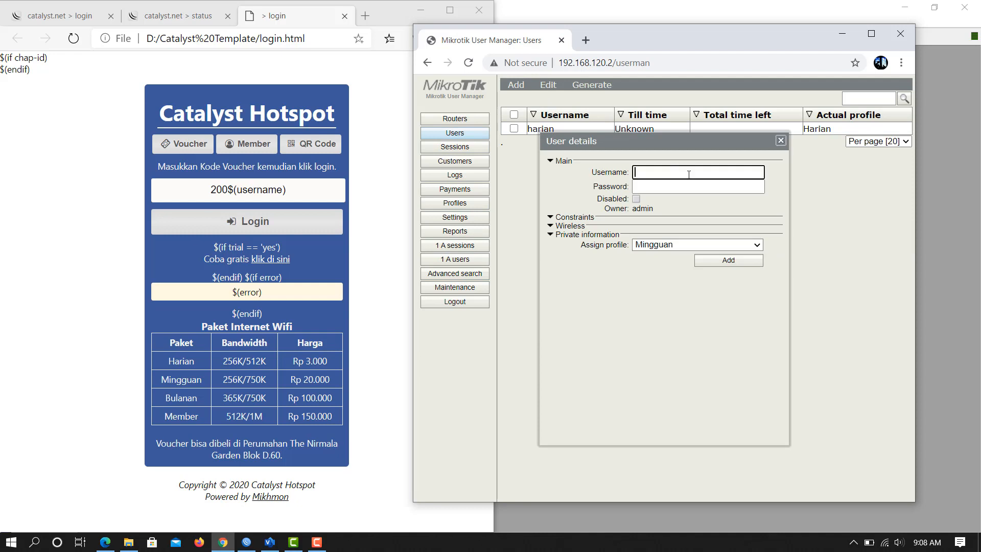
{"action": "type", "text": "Mingg"}
{"action": "type", "text": "ngg"}
{"action": "left_click", "coordinate": [654, 188]}
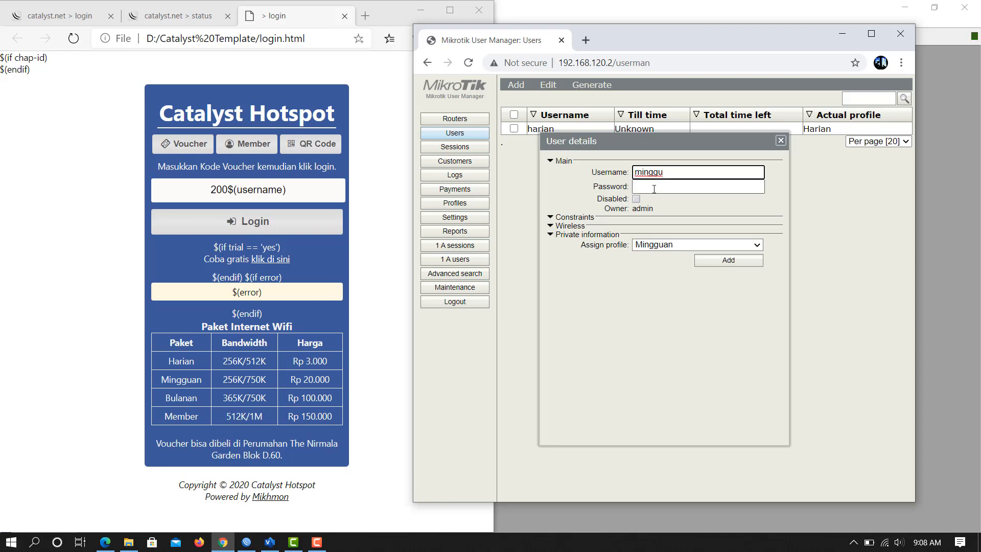
{"action": "type", "text": "1"}
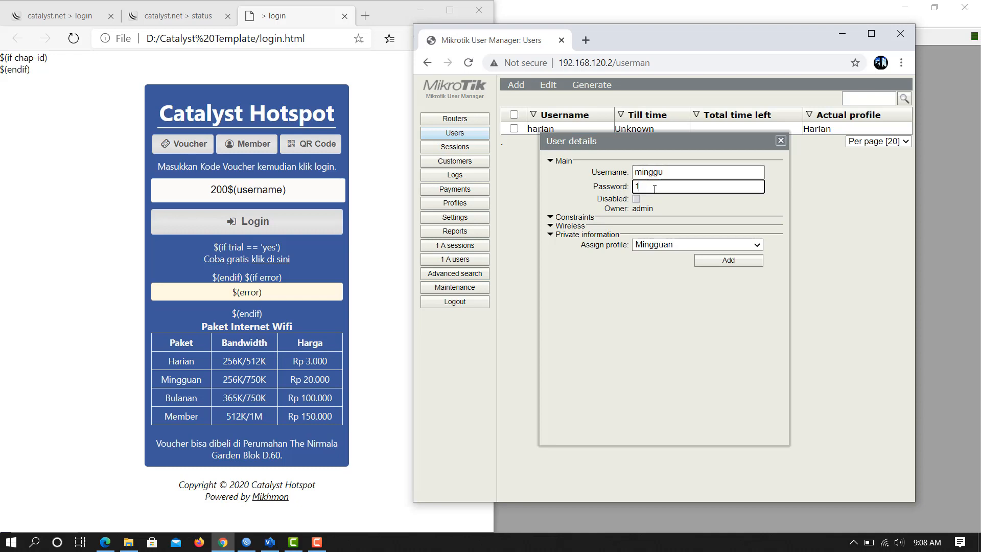
{"action": "left_click", "coordinate": [675, 246]}
{"action": "left_click", "coordinate": [661, 263]}
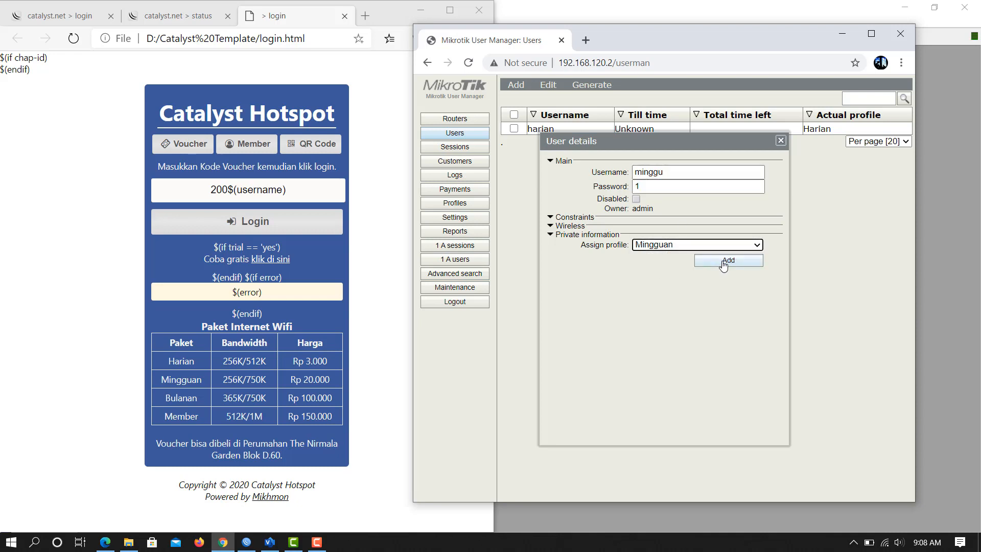
{"action": "left_click", "coordinate": [724, 263]}
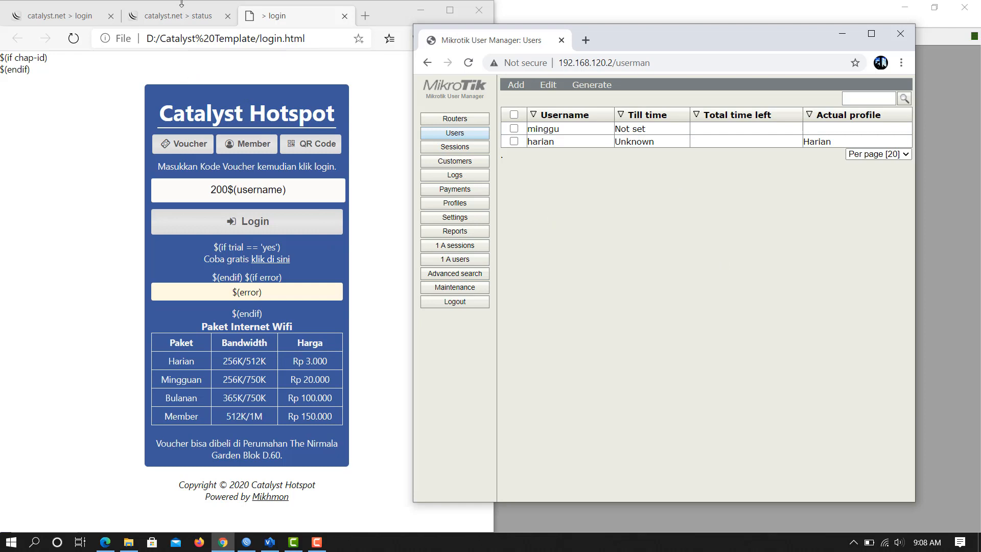
Log out the harian hotspot session and return to the login page.
{"action": "left_click", "coordinate": [178, 21]}
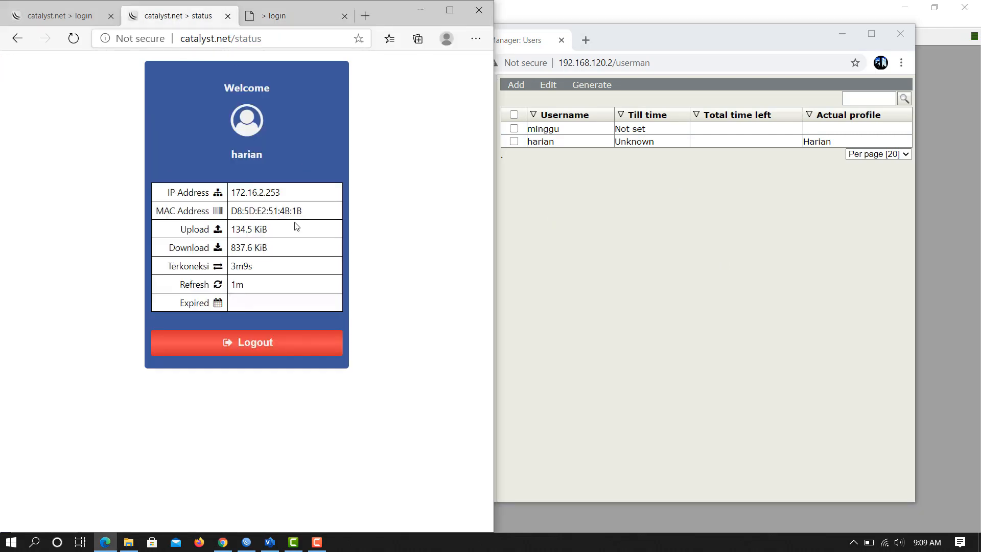
{"action": "left_click", "coordinate": [256, 349]}
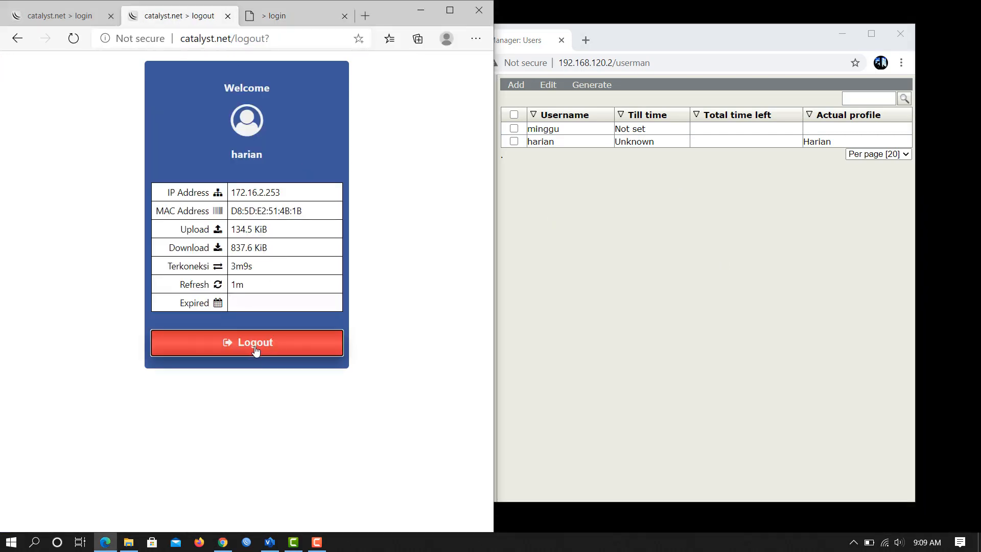
{"action": "left_click", "coordinate": [264, 316]}
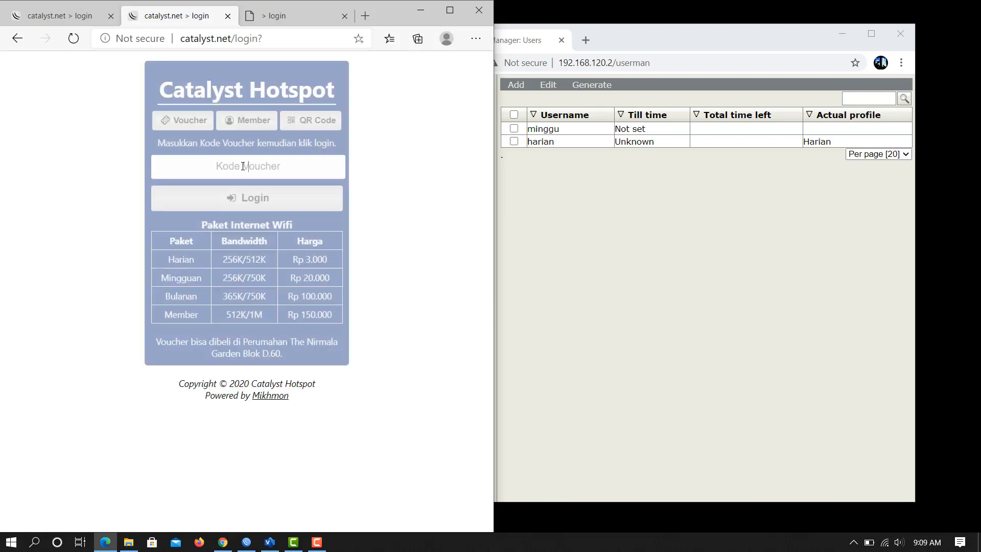
Log in as member minggu with its password and view the session status page.
{"action": "left_click", "coordinate": [252, 123]}
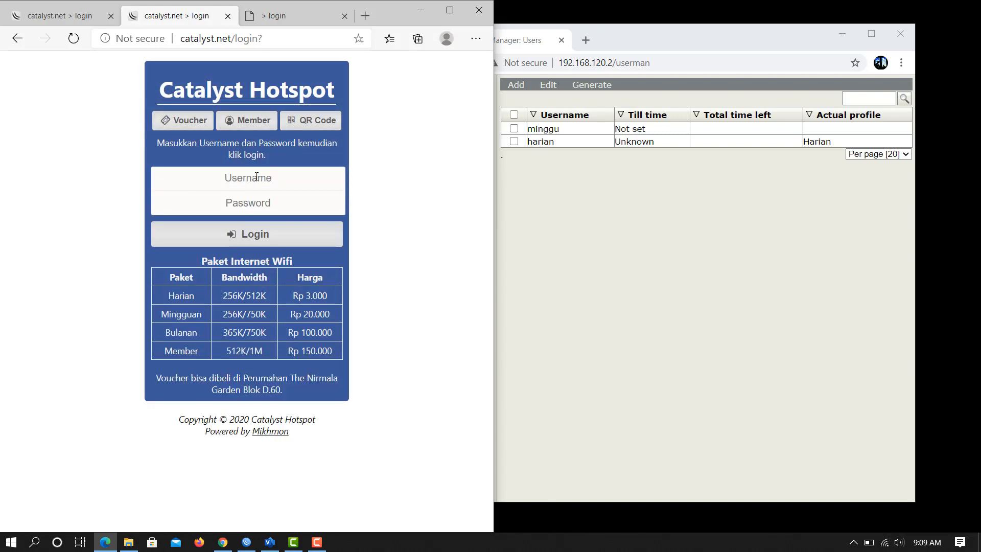
{"action": "type", "text": "minggu"}
{"action": "left_click", "coordinate": [252, 203]}
{"action": "type", "text": "1"}
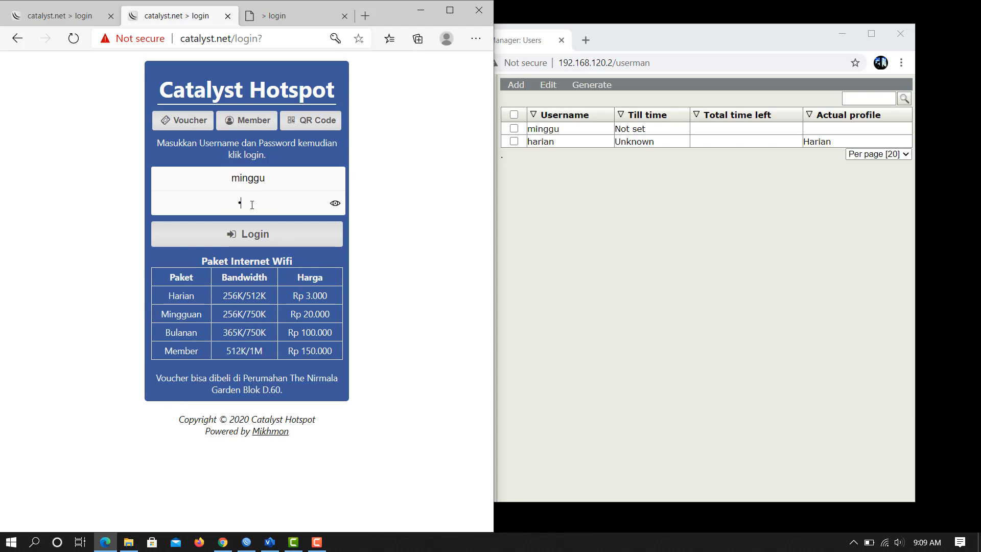
{"action": "left_click", "coordinate": [264, 244]}
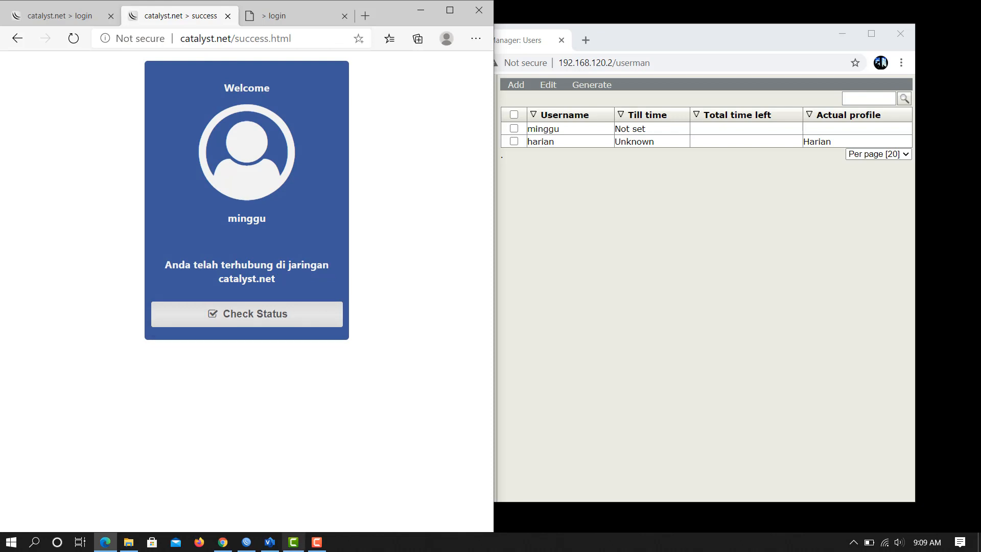
{"action": "left_click", "coordinate": [605, 237]}
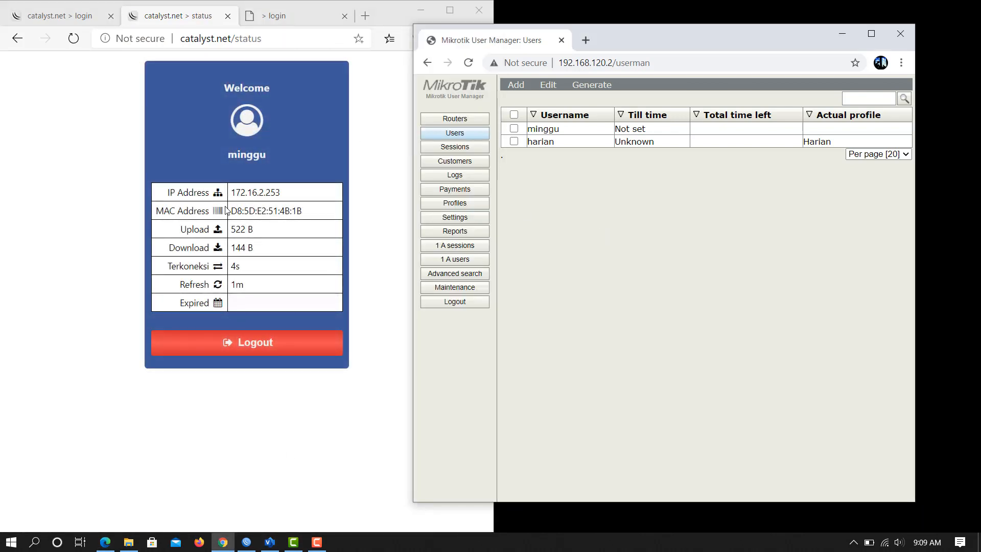
{"action": "left_click", "coordinate": [246, 542]}
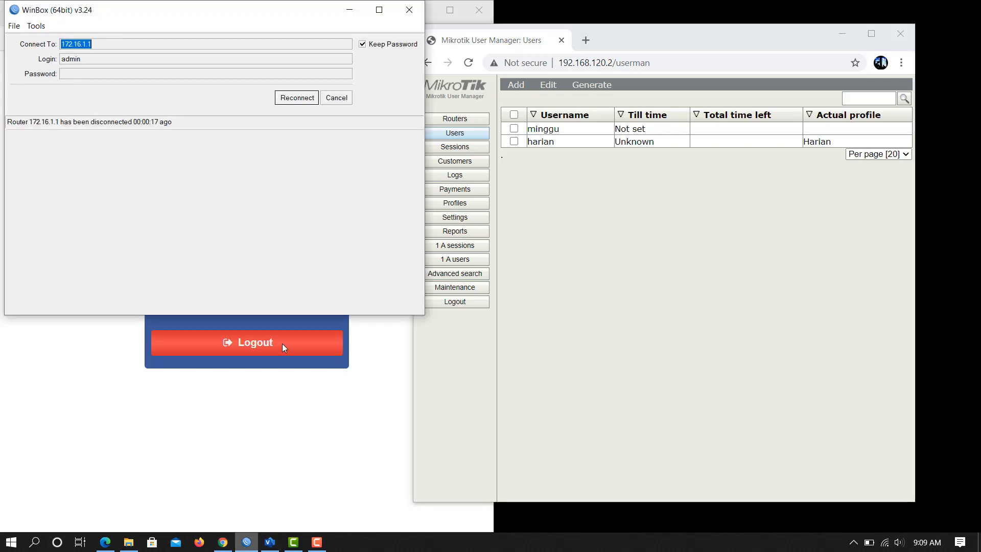
Reconnect WinBox and find minggu at 172.16.2.253 in the Hotspot active list.
{"action": "left_click", "coordinate": [297, 97]}
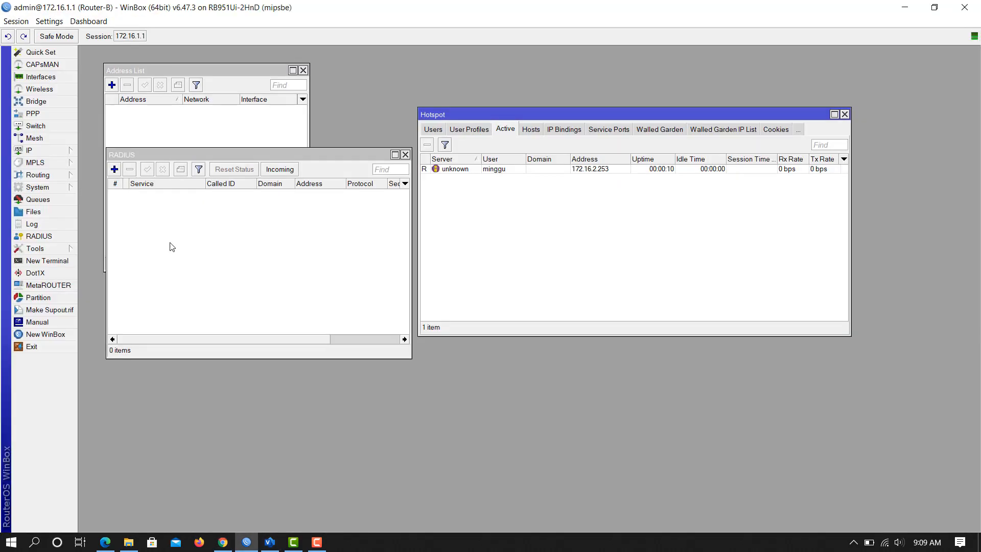
{"action": "left_click", "coordinate": [498, 170]}
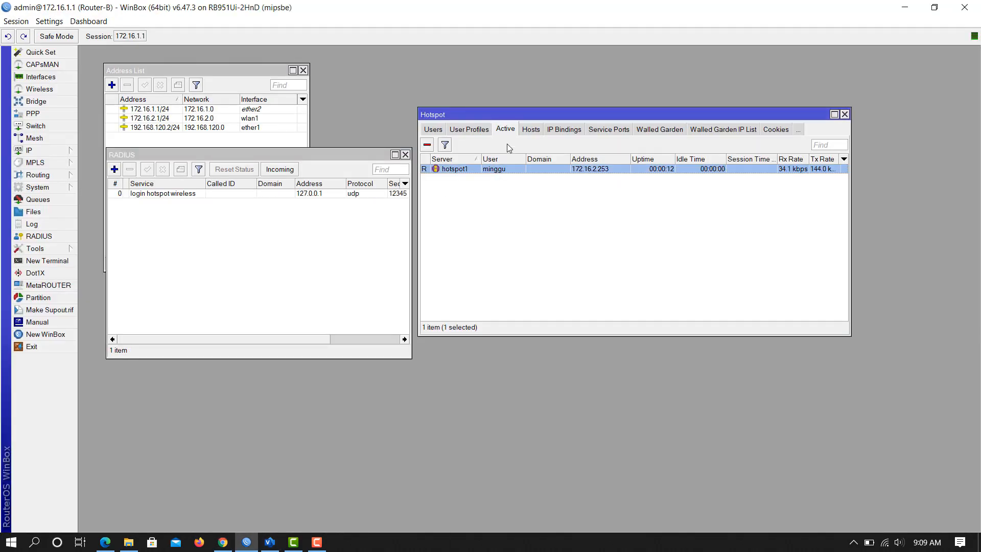
{"action": "left_click", "coordinate": [30, 150]}
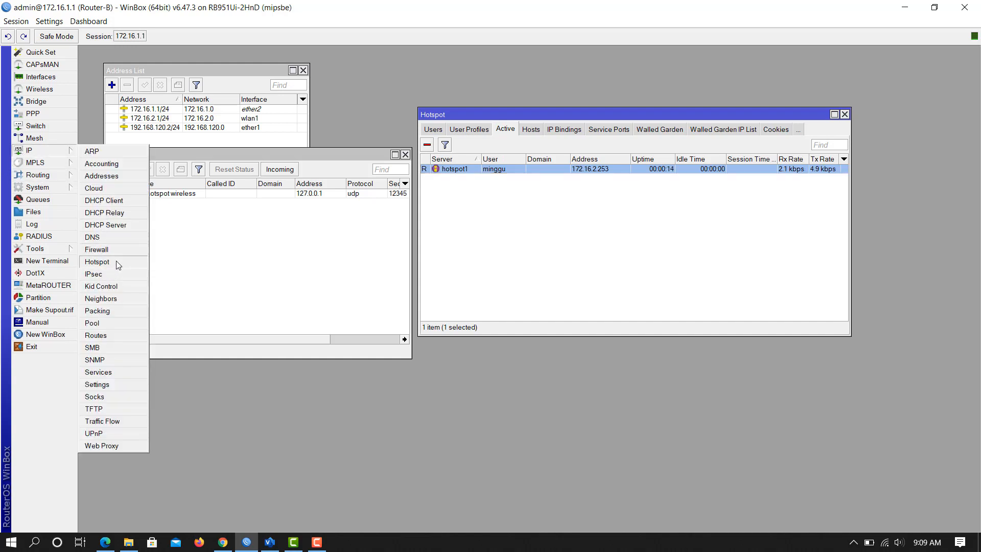
{"action": "left_click", "coordinate": [116, 263]}
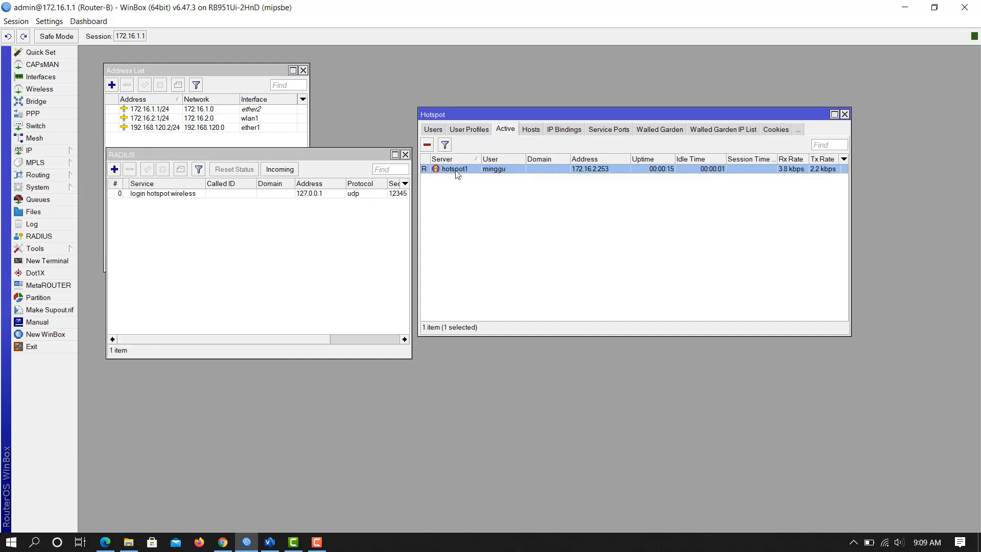
{"action": "left_click", "coordinate": [225, 541]}
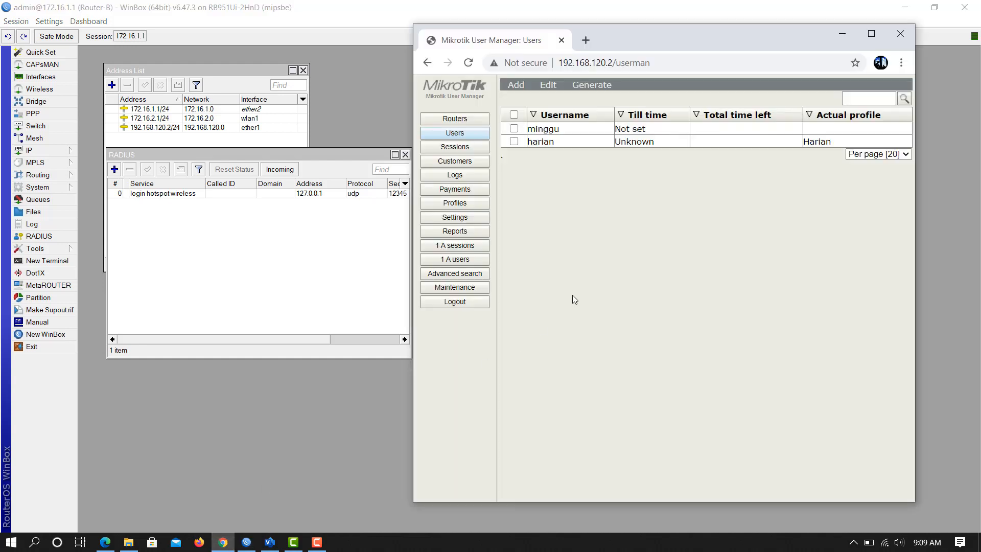
Reload User Manager, confirm minggu is the single active user, then choose Add > Batch.
{"action": "left_click", "coordinate": [466, 62]}
{"action": "left_click", "coordinate": [463, 261]}
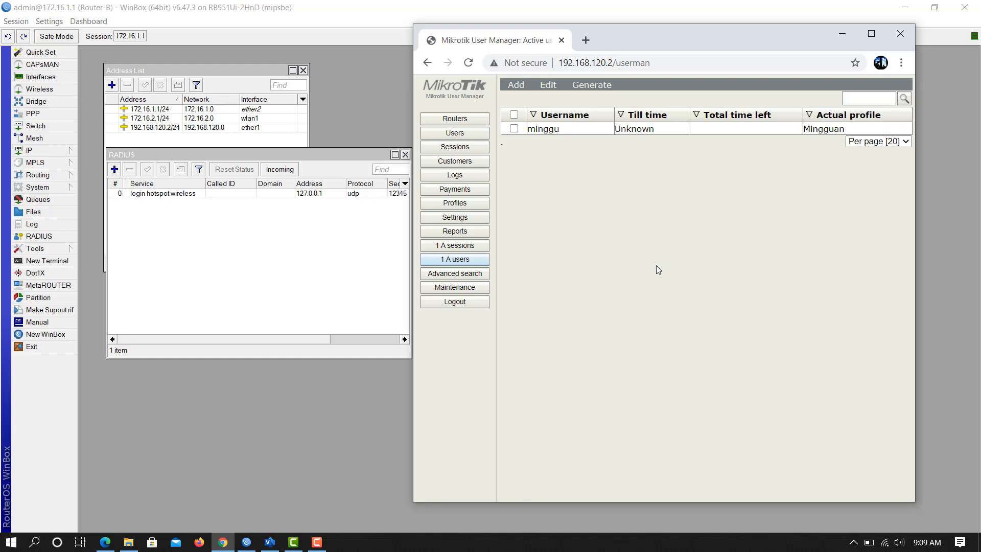
{"action": "left_click", "coordinate": [462, 136]}
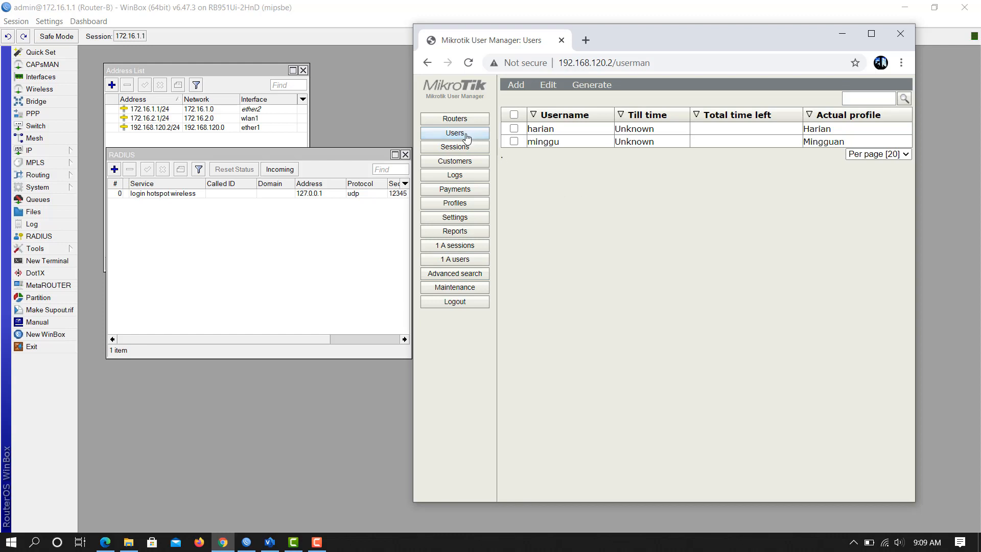
{"action": "left_click", "coordinate": [517, 85]}
{"action": "left_click", "coordinate": [522, 112]}
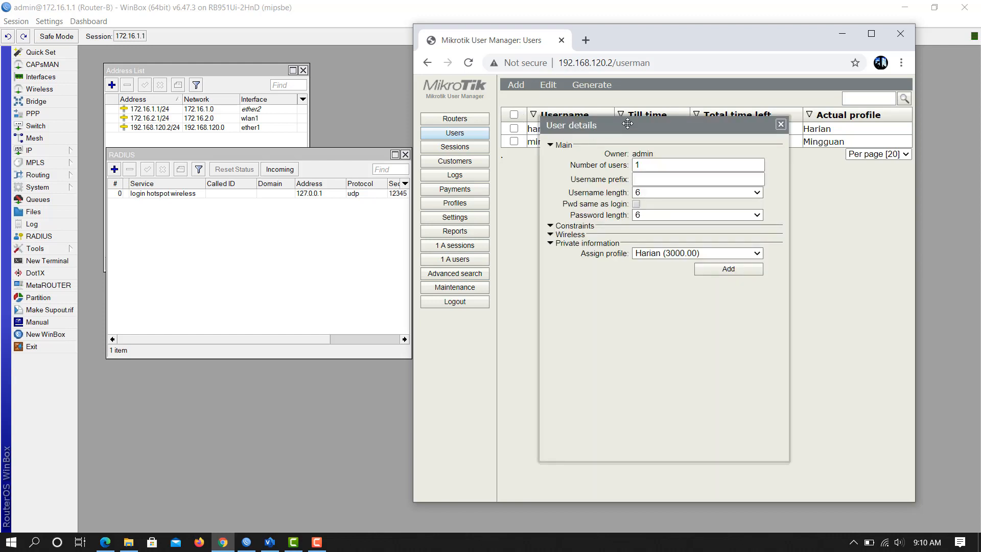
Batch-create 10 H-prefixed users with 3-character usernames and passwords on Harian, then open the first.
{"action": "left_click_drag", "start_coordinate": [625, 122], "coordinate": [588, 111]}
{"action": "left_click", "coordinate": [612, 156]}
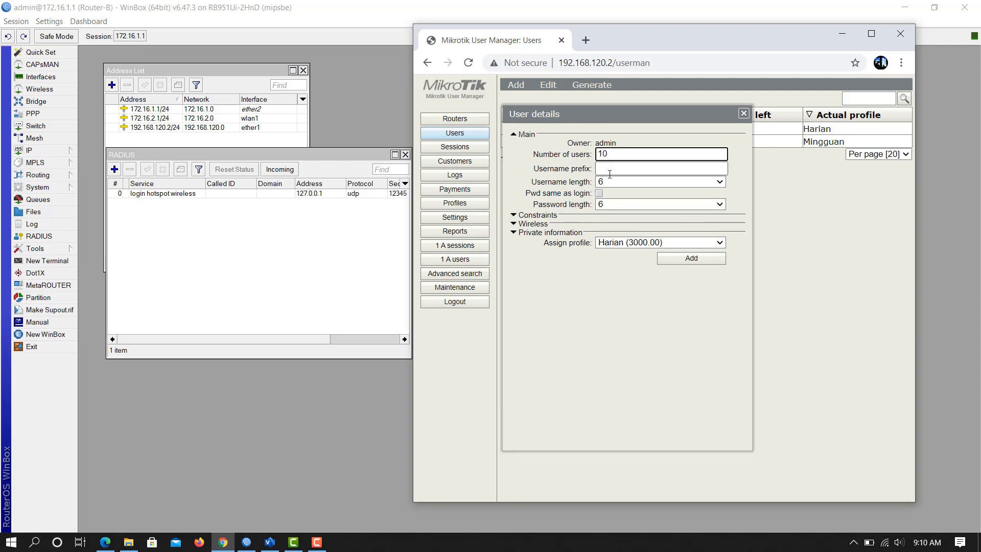
{"action": "left_click", "coordinate": [609, 170]}
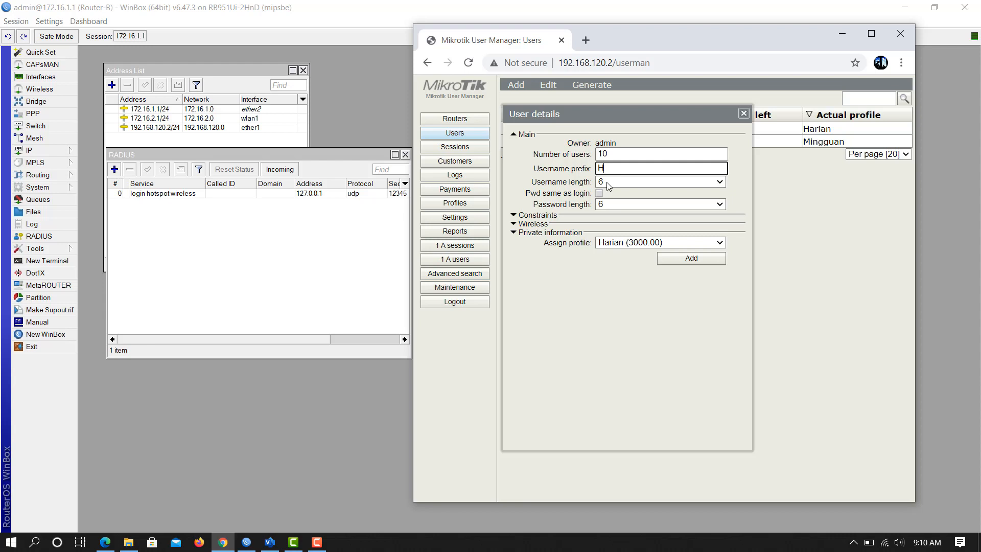
{"action": "left_click", "coordinate": [613, 183]}
{"action": "left_click", "coordinate": [612, 193]}
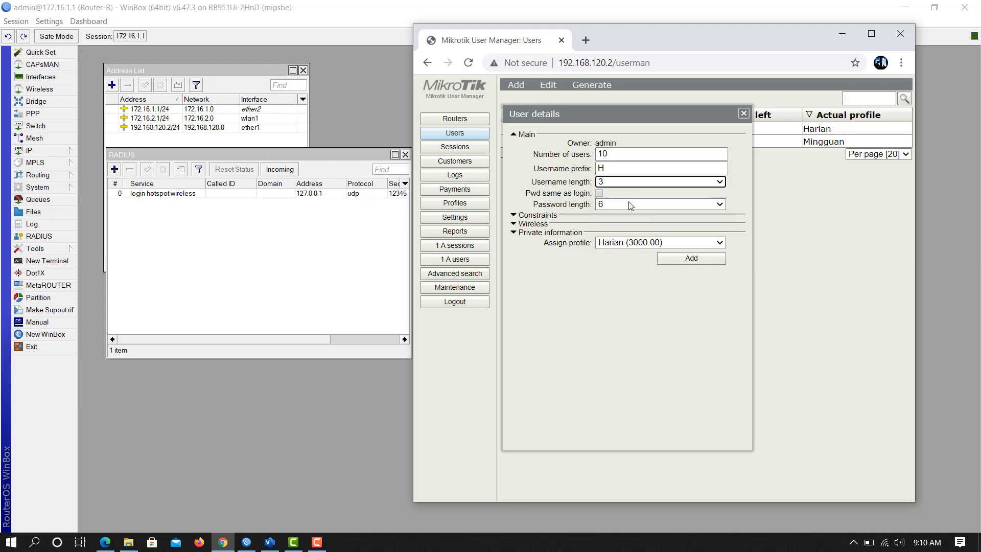
{"action": "left_click", "coordinate": [619, 204]}
{"action": "left_click", "coordinate": [620, 215]}
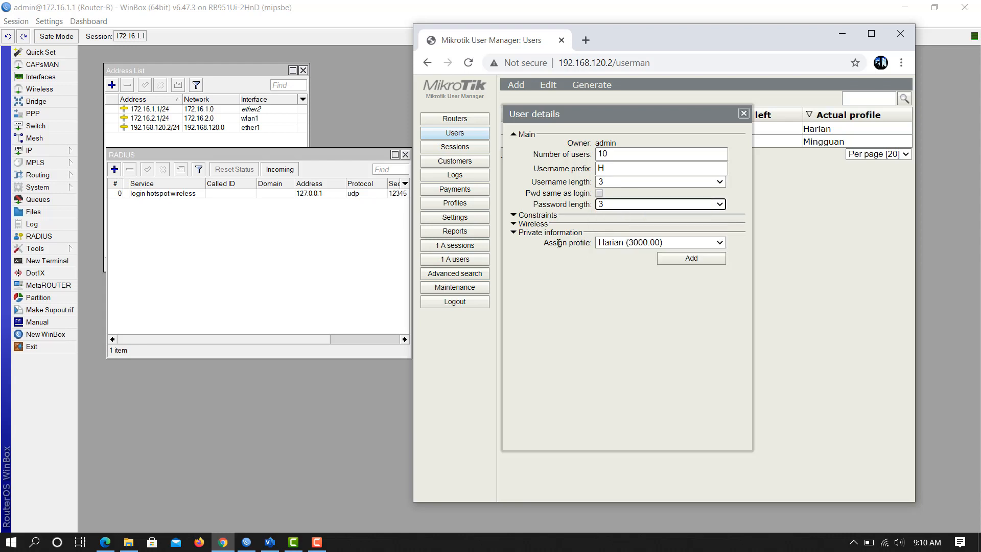
{"action": "left_click", "coordinate": [714, 244]}
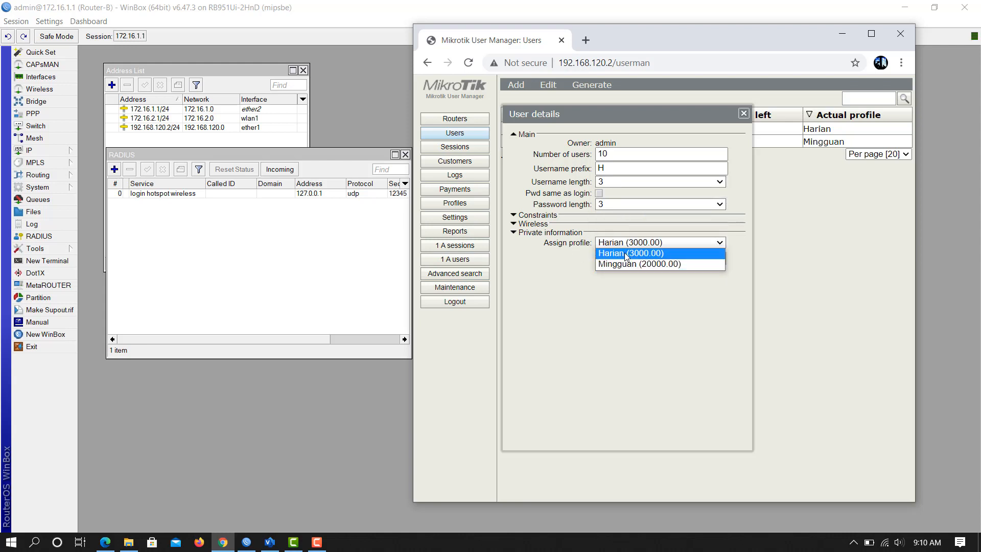
{"action": "left_click", "coordinate": [631, 254]}
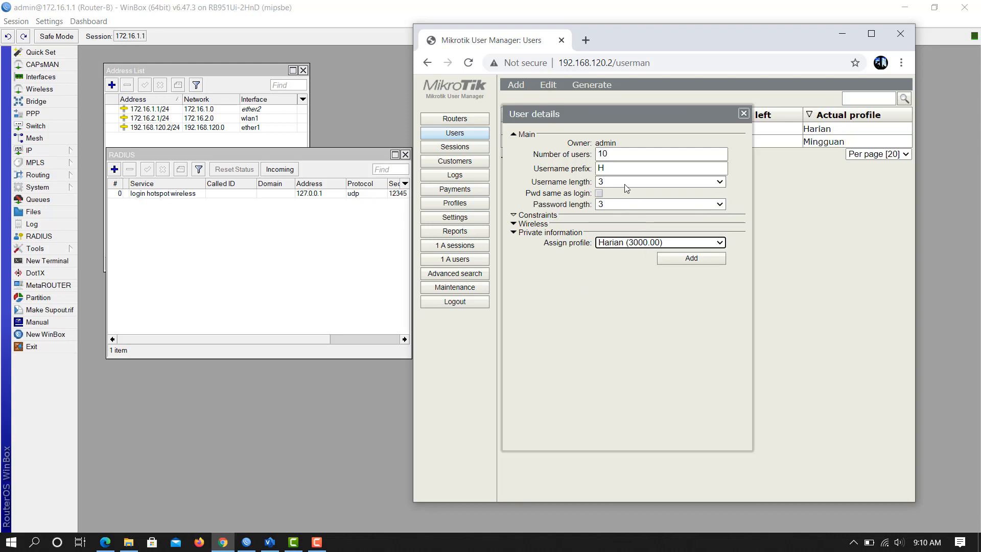
{"action": "left_click", "coordinate": [689, 261]}
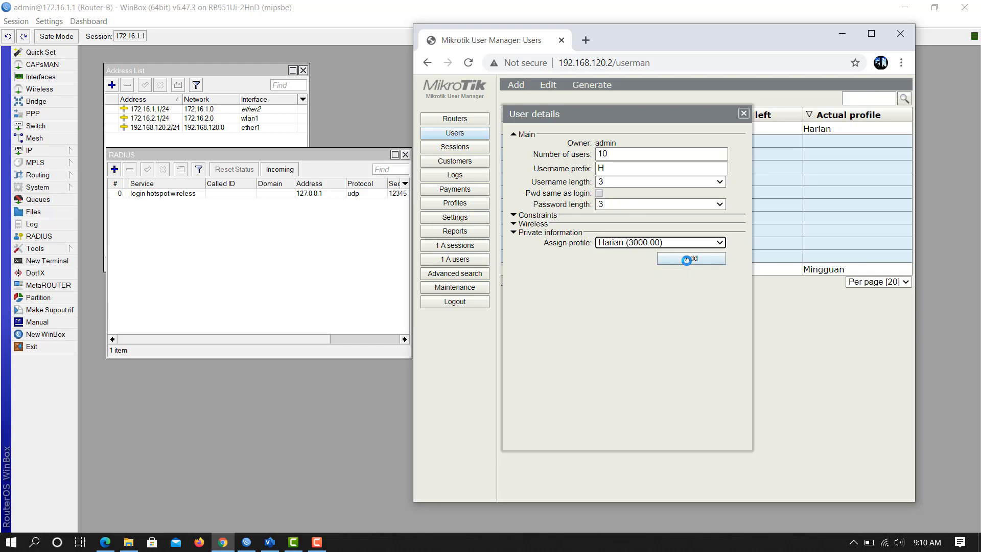
{"action": "left_click", "coordinate": [745, 113]}
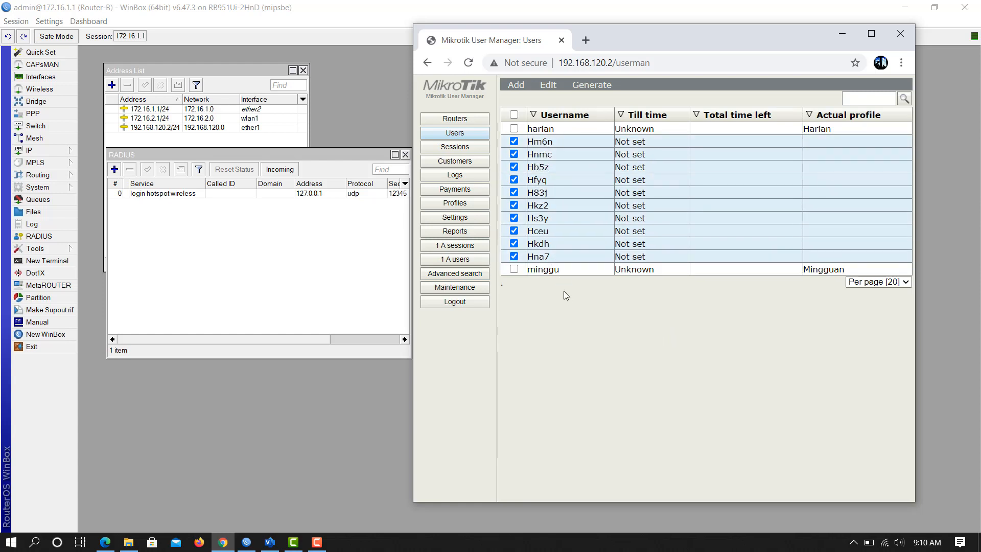
{"action": "left_click", "coordinate": [534, 143]}
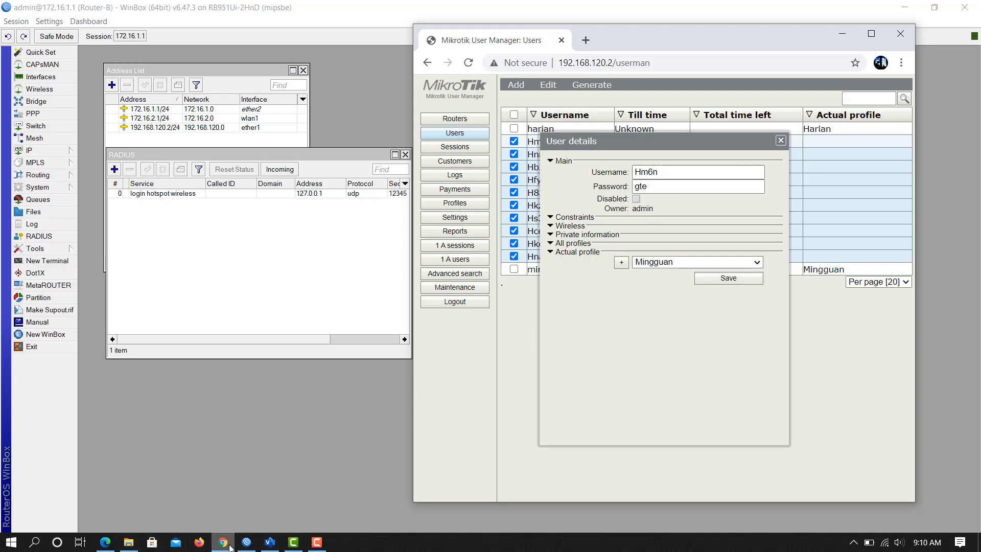
Log the minggu user out of the Catalyst Hotspot portal and return to the login page.
{"action": "left_click", "coordinate": [106, 542]}
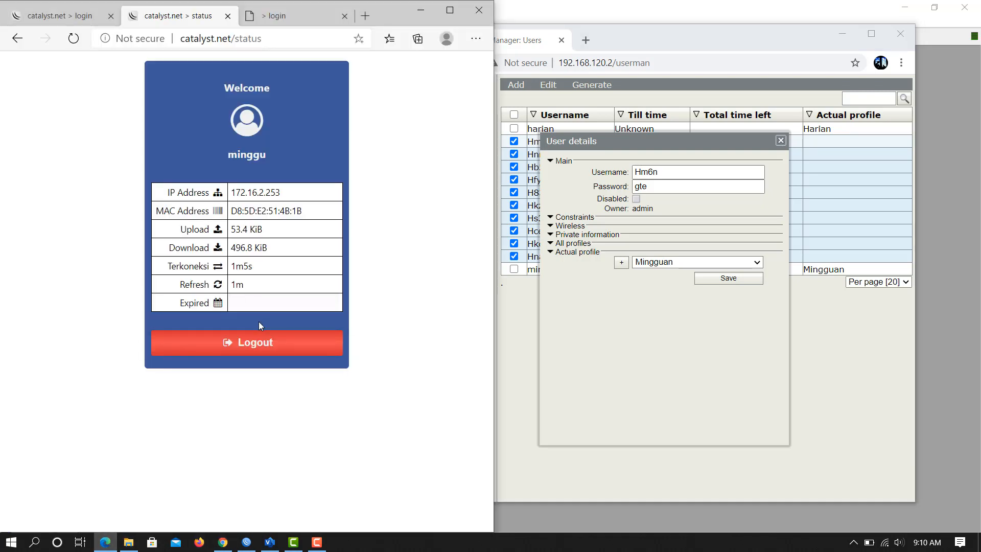
{"action": "left_click", "coordinate": [260, 344]}
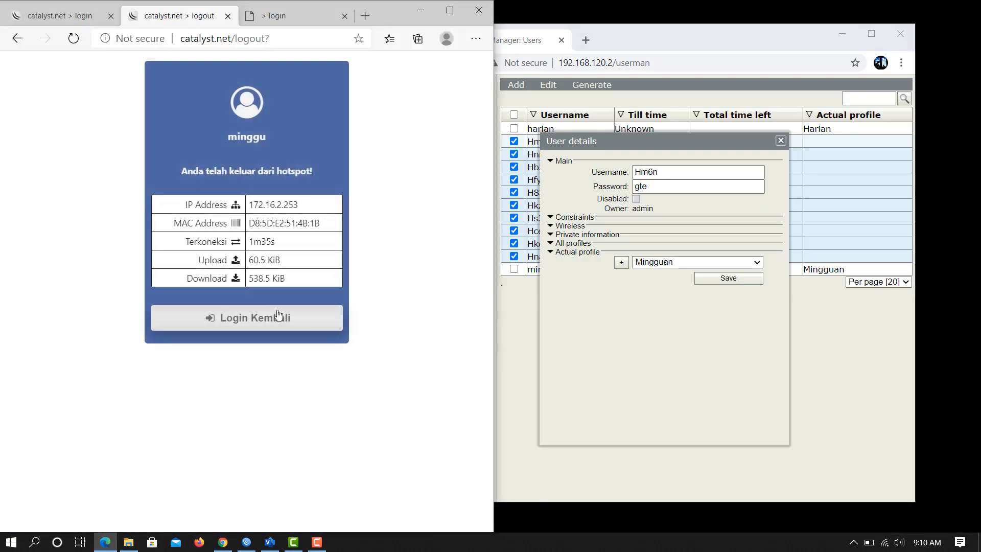
{"action": "left_click", "coordinate": [267, 322]}
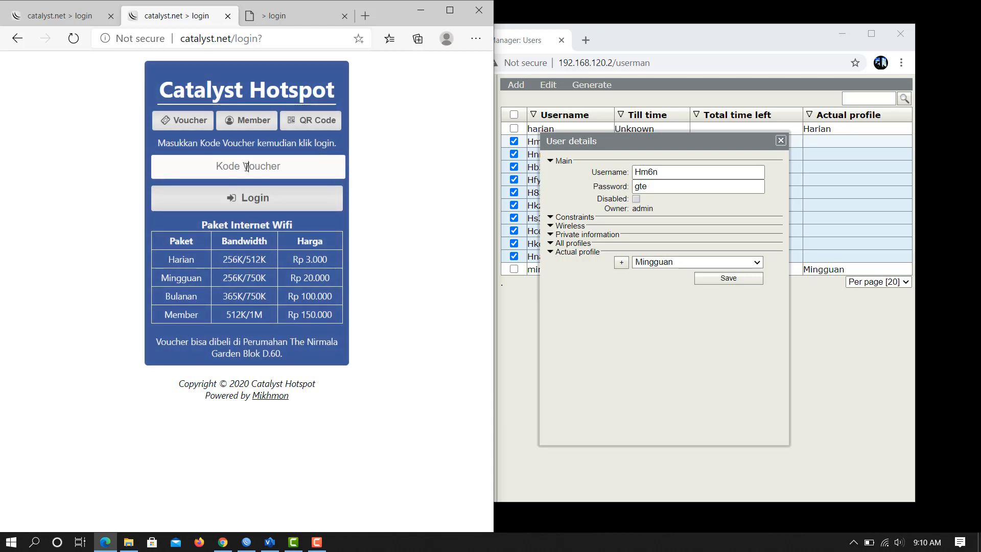
Sign in on the Member tab with the first generated H-prefixed user's username and password.
{"action": "left_click", "coordinate": [251, 125]}
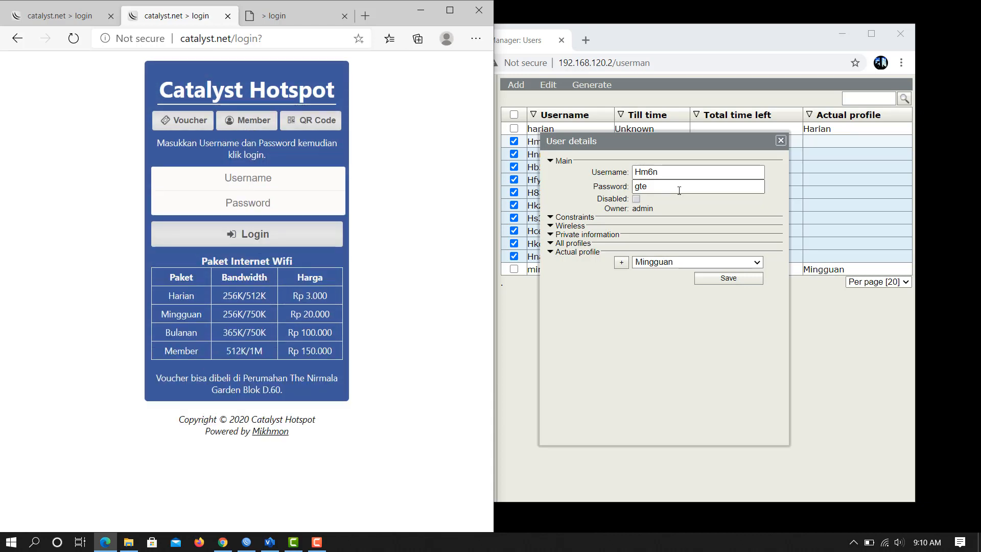
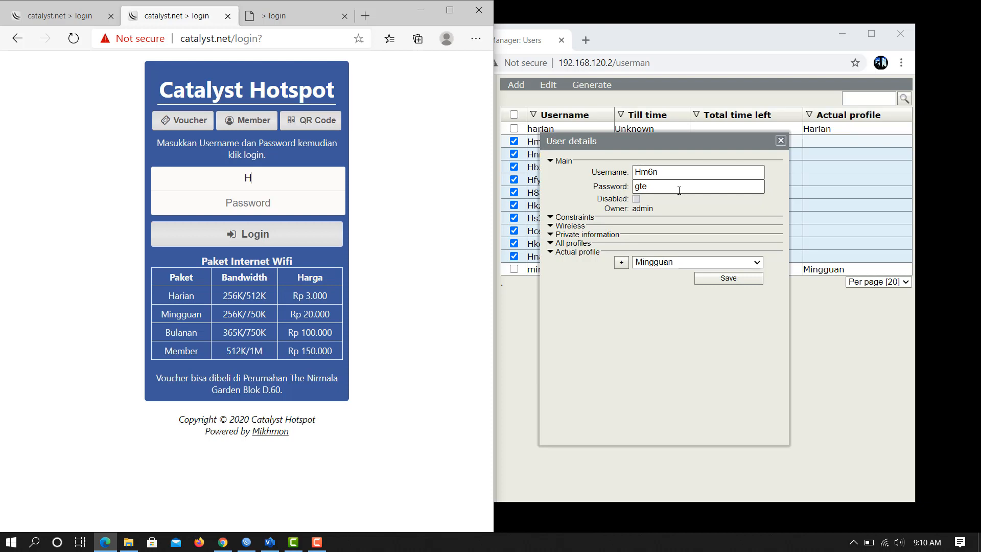
{"action": "left_click", "coordinate": [282, 202]}
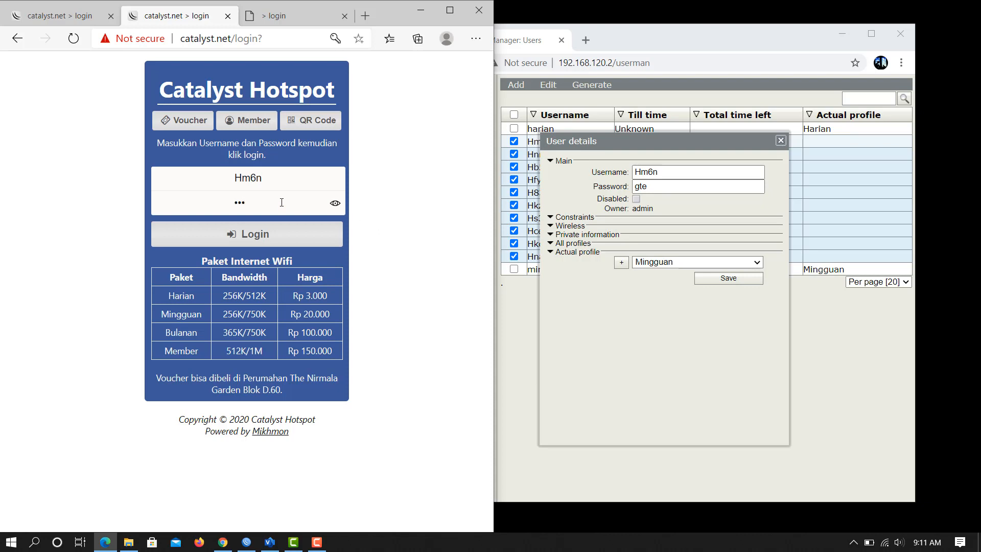
{"action": "left_click", "coordinate": [271, 235]}
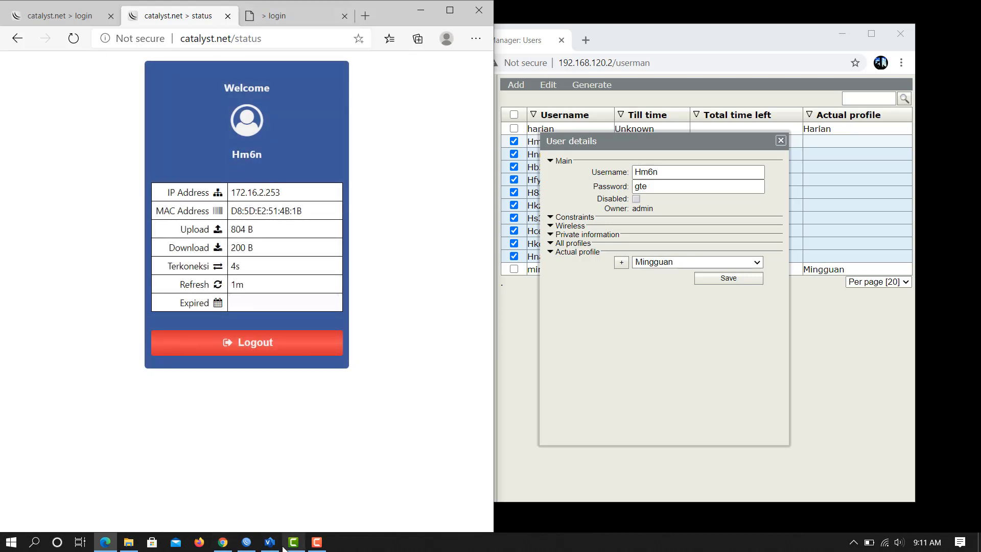
{"action": "left_click", "coordinate": [246, 541]}
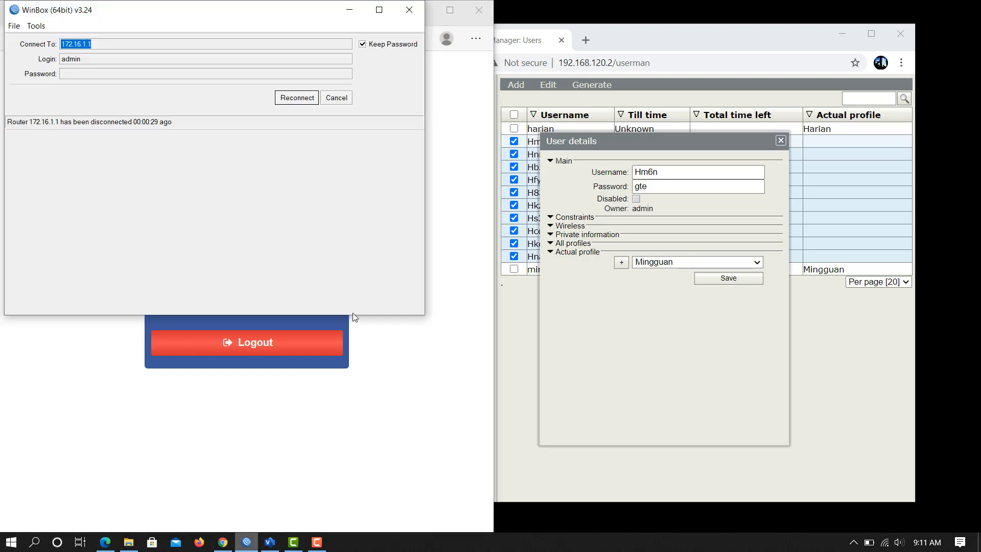
Reconnect WinBox and confirm the generated user's active hotspot session at 172.16.2.253.
{"action": "left_click", "coordinate": [309, 100]}
{"action": "left_click", "coordinate": [504, 168]}
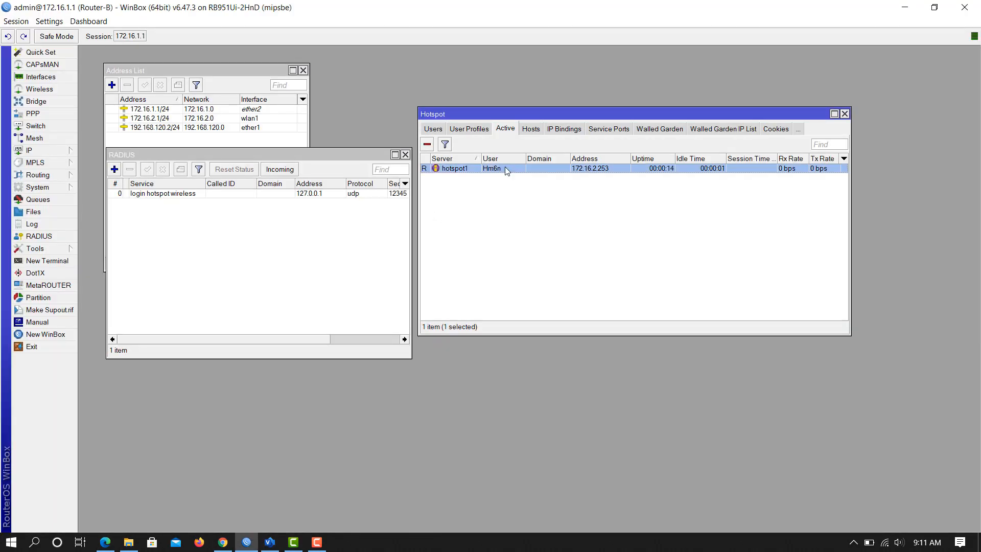
{"action": "left_click", "coordinate": [512, 248]}
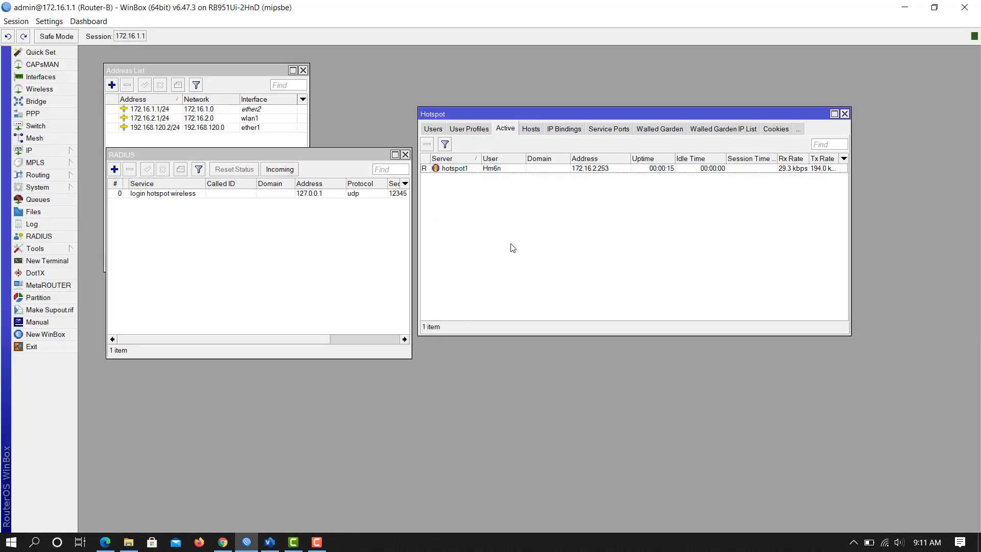
{"action": "left_click", "coordinate": [502, 169]}
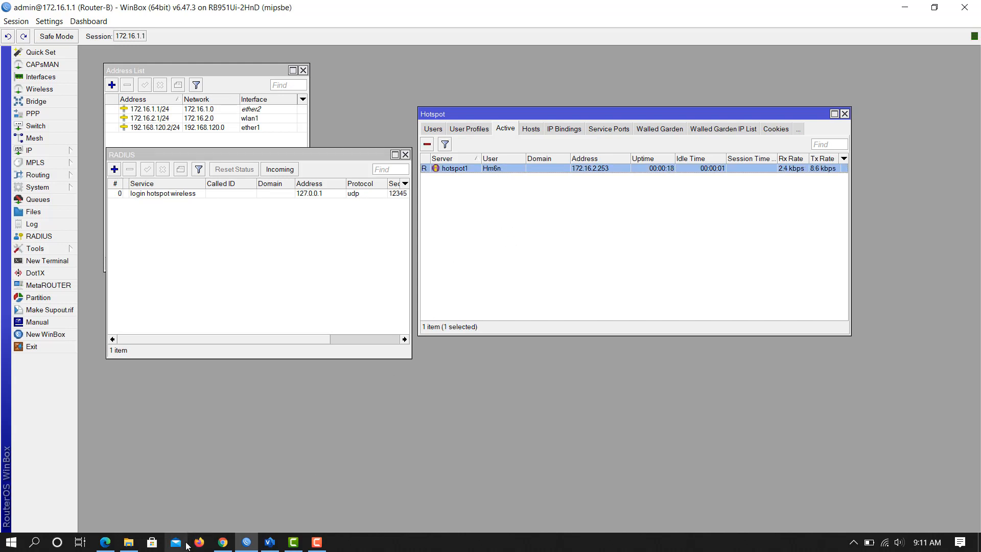
{"action": "left_click", "coordinate": [222, 541]}
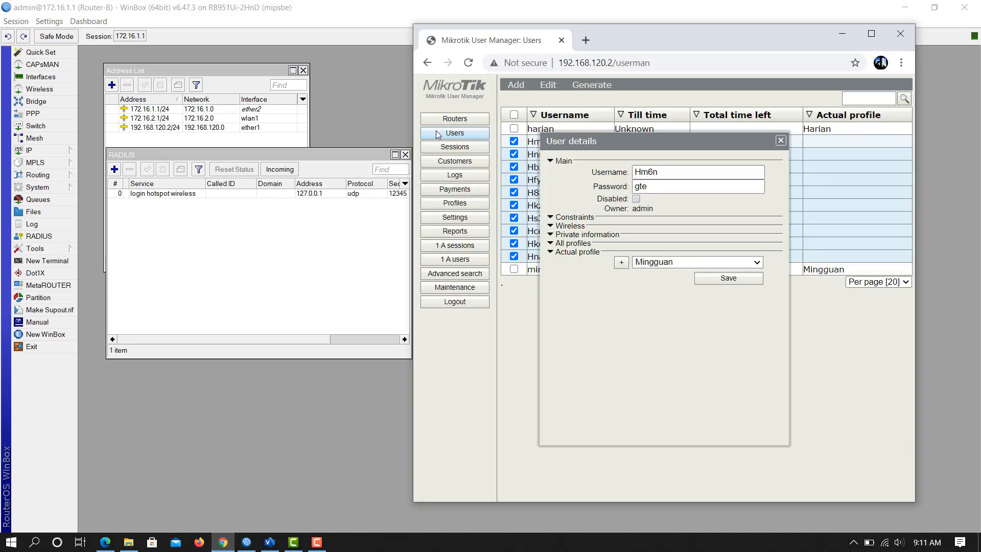
Open YouTube and the User Manager active users page in new tabs to test browsing.
{"action": "left_click", "coordinate": [586, 40]}
{"action": "left_click", "coordinate": [519, 336]}
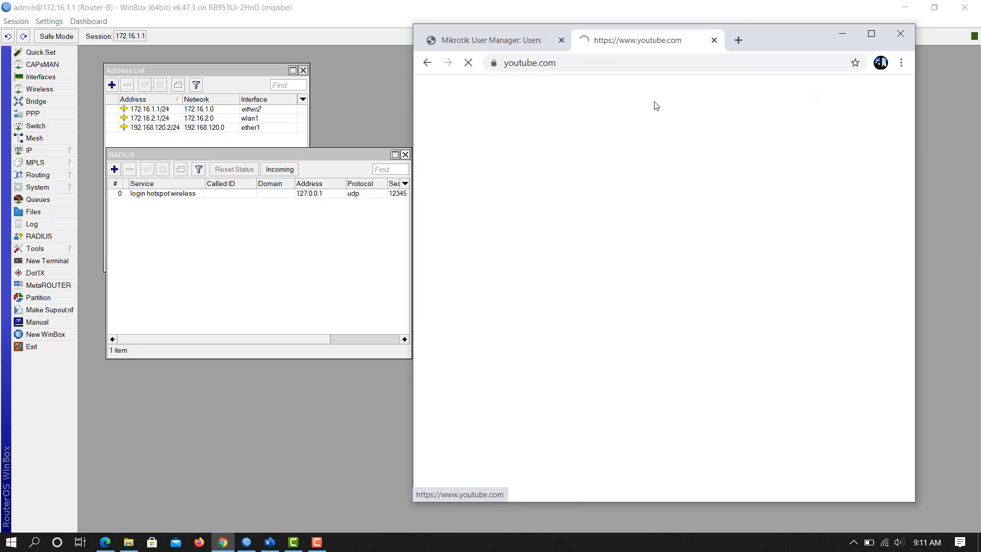
{"action": "left_click", "coordinate": [738, 40]}
{"action": "left_click", "coordinate": [662, 351]}
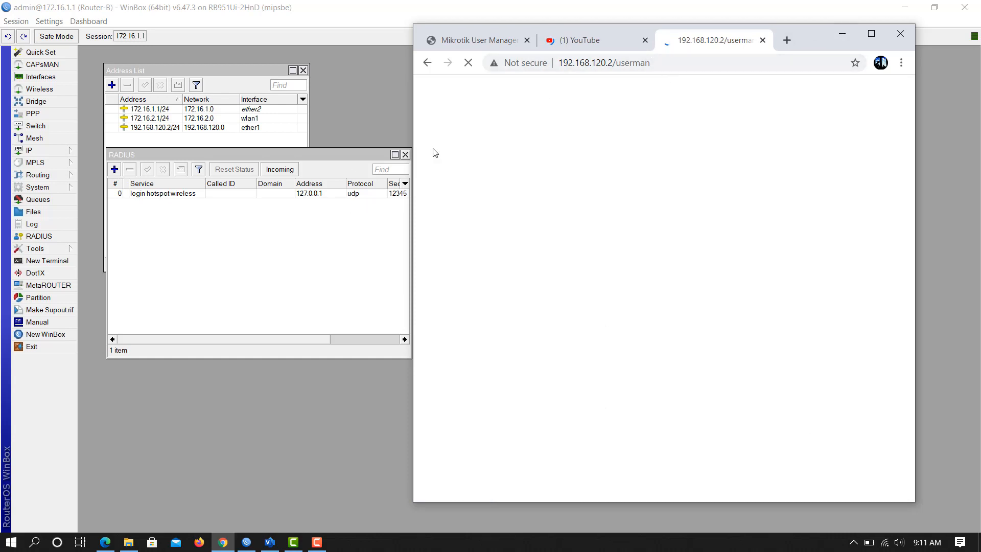
{"action": "left_click", "coordinate": [844, 37]}
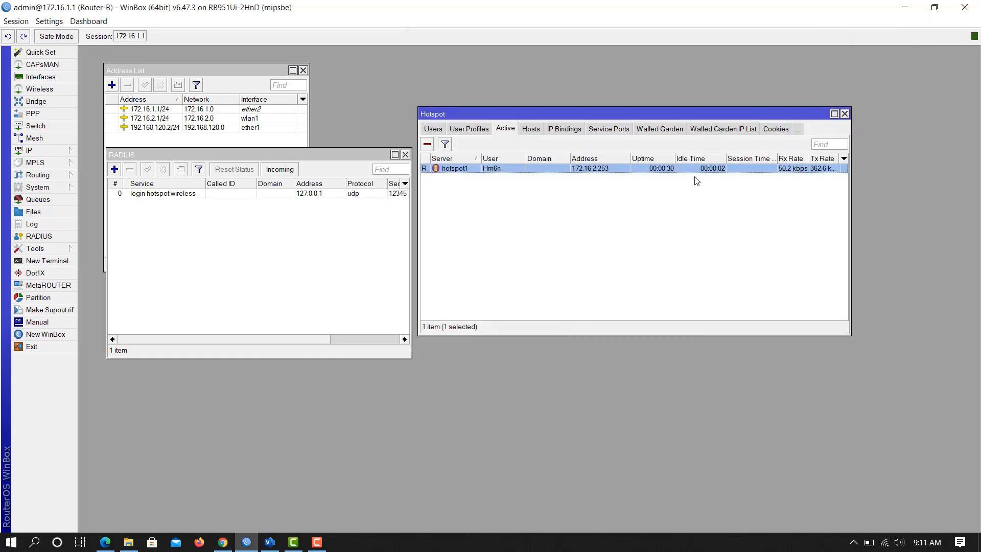
{"action": "left_click", "coordinate": [620, 240]}
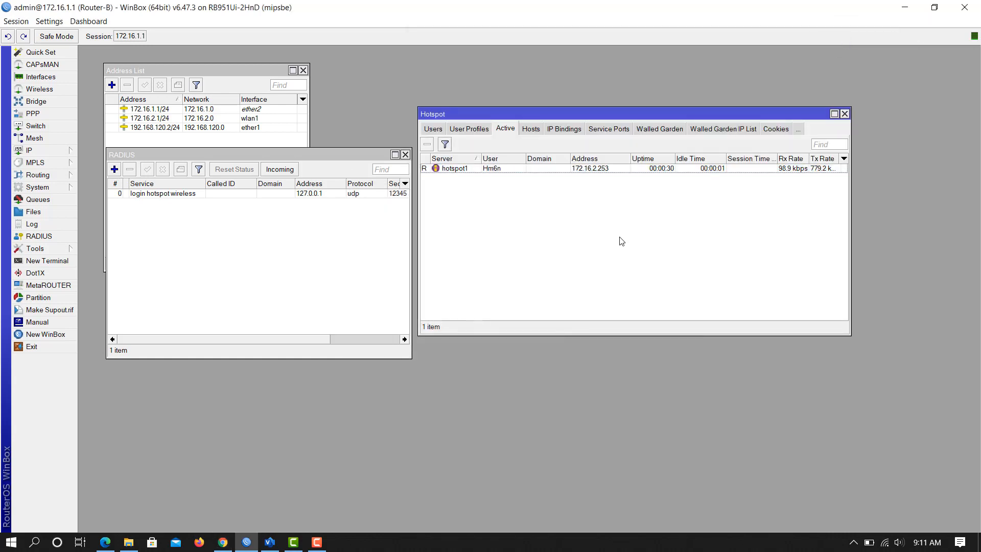
Close the YouTube tab and the duplicate User Manager tab.
{"action": "left_click", "coordinate": [222, 542]}
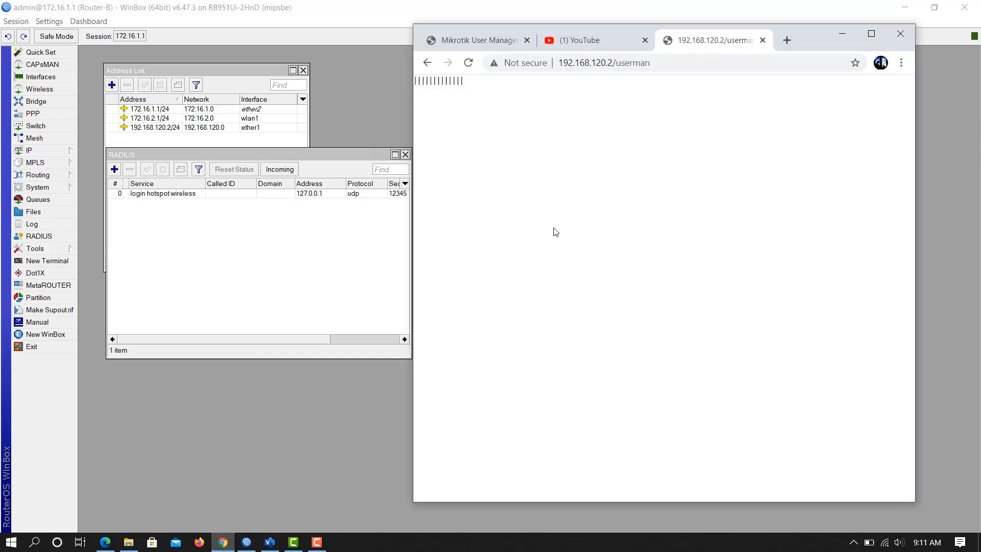
{"action": "left_click", "coordinate": [645, 39]}
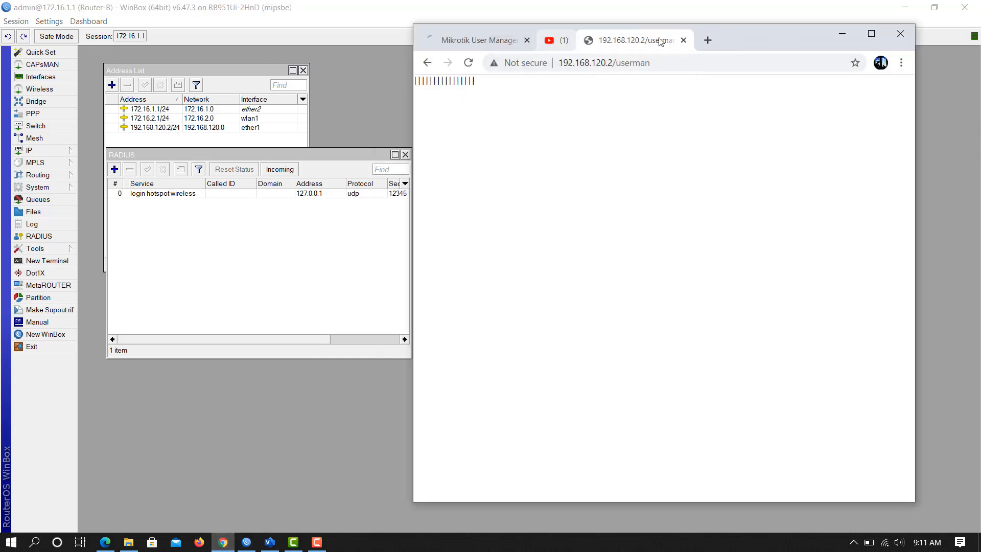
{"action": "left_click", "coordinate": [648, 41]}
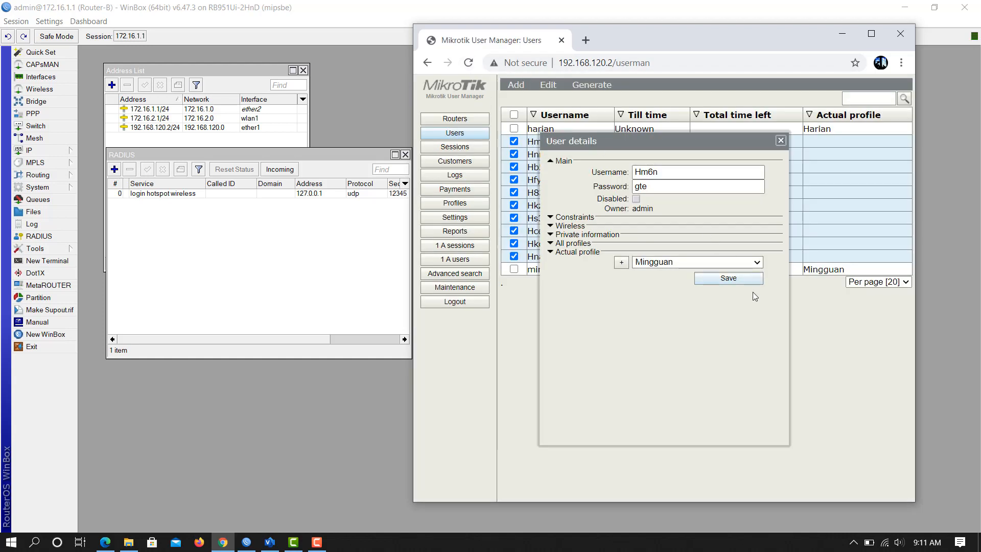
Generate vouchers for the ten selected H-prefixed users with Break after left at None.
{"action": "left_click", "coordinate": [781, 140]}
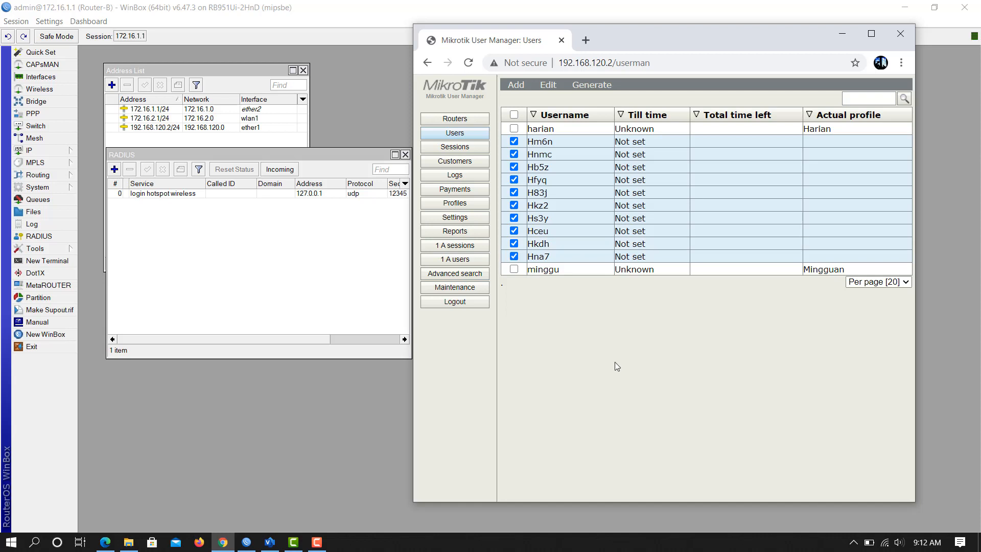
{"action": "left_click", "coordinate": [590, 88]}
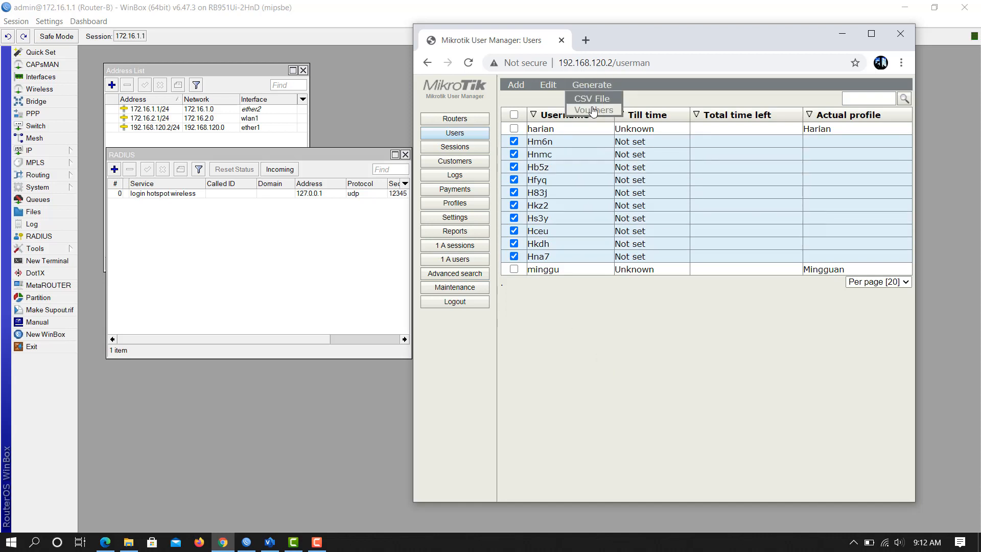
{"action": "left_click", "coordinate": [594, 111]}
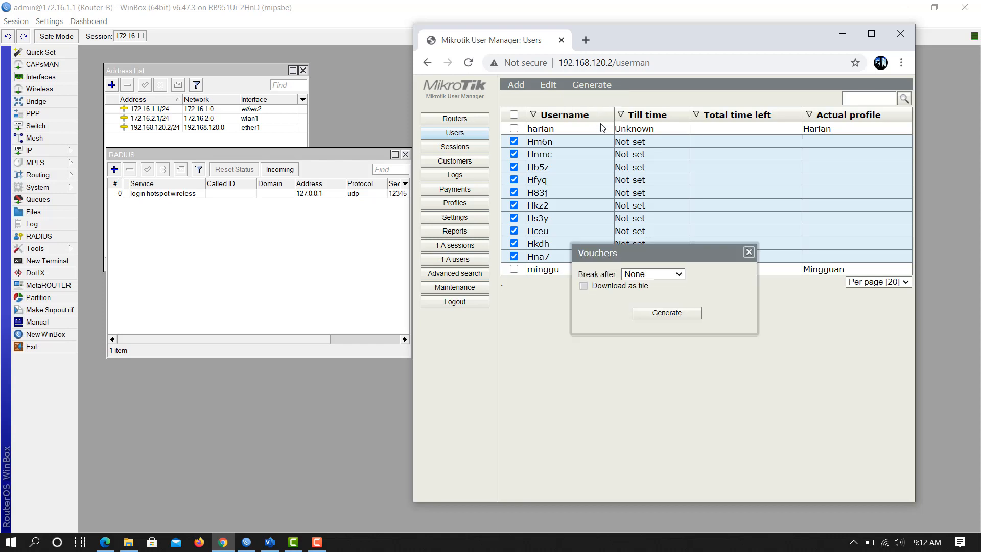
{"action": "left_click", "coordinate": [674, 275]}
{"action": "left_click", "coordinate": [673, 274]}
{"action": "left_click", "coordinate": [672, 316]}
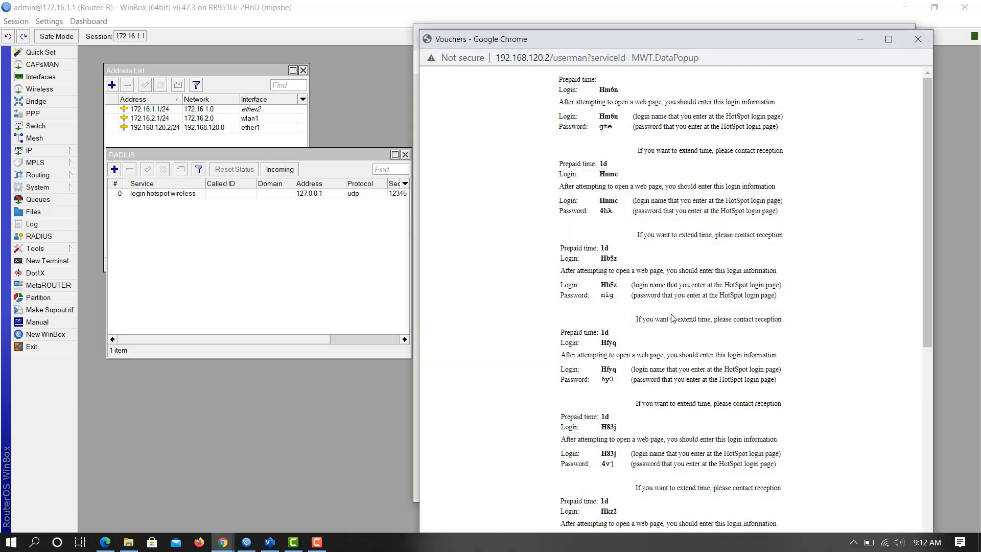
Review the 1d voucher sheet, then close it and the Vouchers dialog.
{"action": "scroll", "coordinate": [623, 247], "scroll_direction": "down", "scroll_amount": 3}
{"action": "scroll", "coordinate": [623, 248], "scroll_direction": "up", "scroll_amount": 2}
{"action": "scroll", "coordinate": [633, 208], "scroll_direction": "down", "scroll_amount": 7}
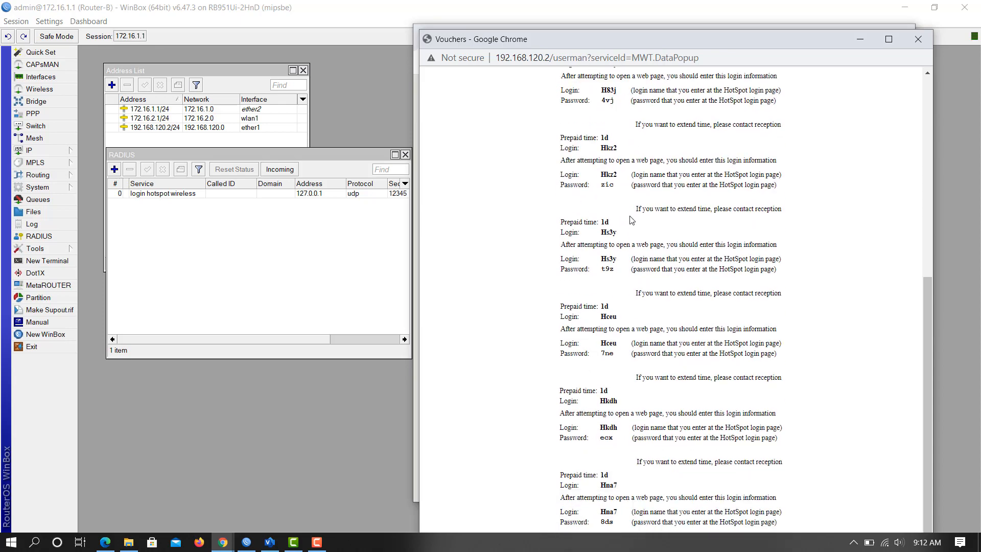
{"action": "scroll", "coordinate": [639, 225], "scroll_direction": "up", "scroll_amount": 7}
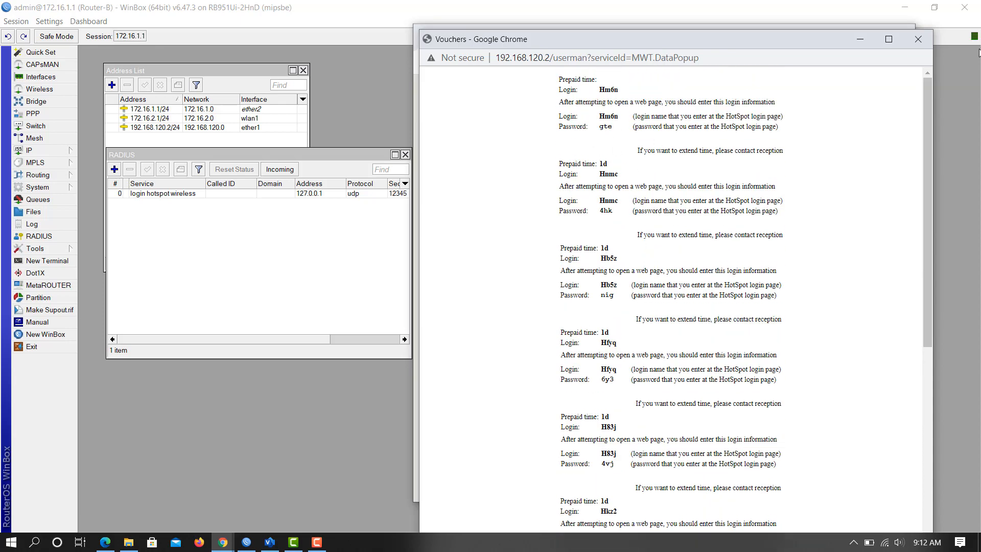
{"action": "left_click", "coordinate": [918, 47]}
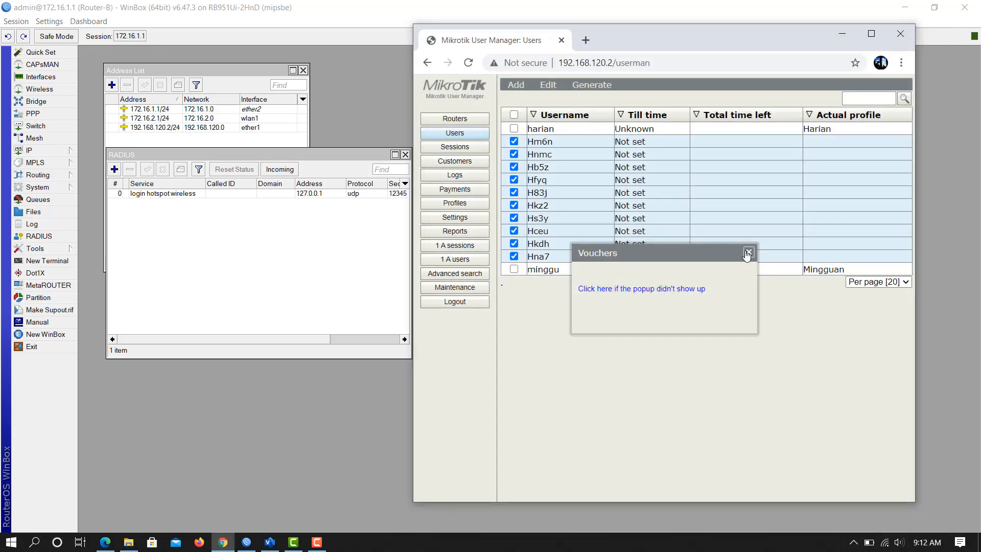
{"action": "left_click", "coordinate": [749, 252]}
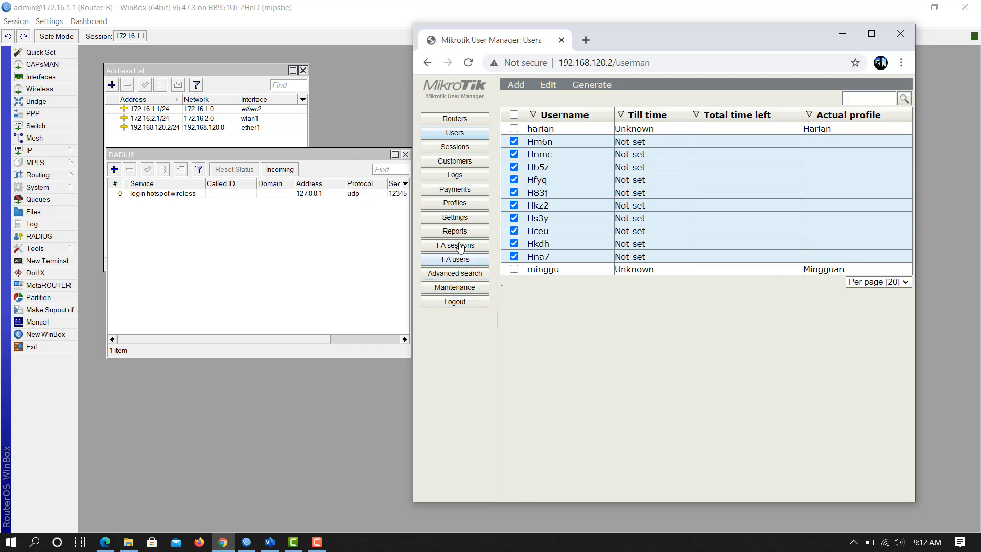
Browse the Maintenance and Templates settings, then go to the Customers list.
{"action": "left_click", "coordinate": [456, 293]}
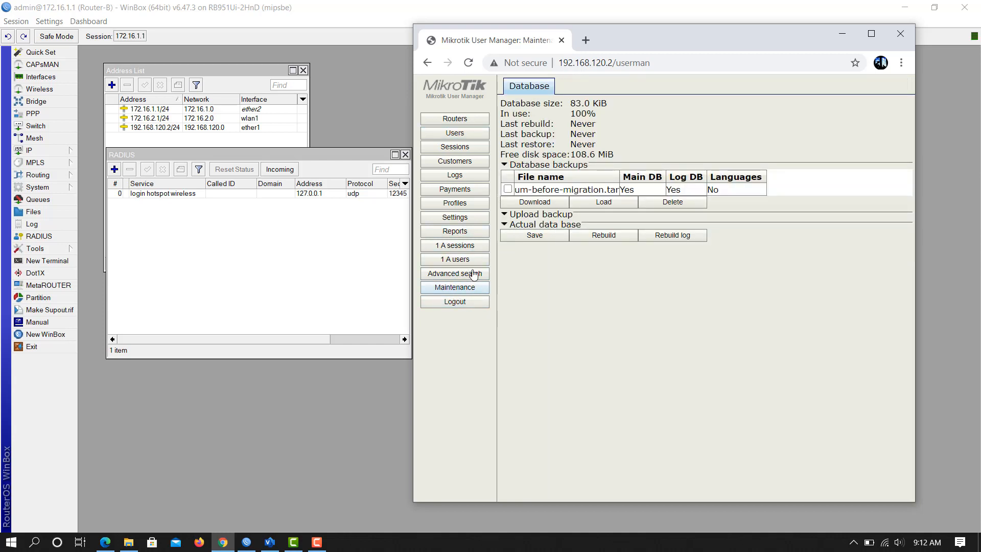
{"action": "left_click", "coordinate": [461, 219]}
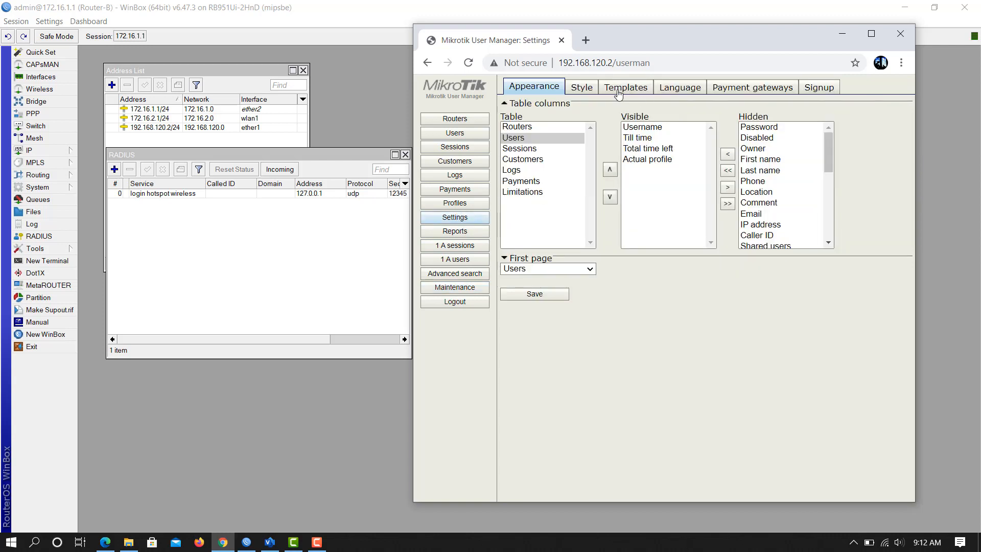
{"action": "left_click", "coordinate": [619, 87]}
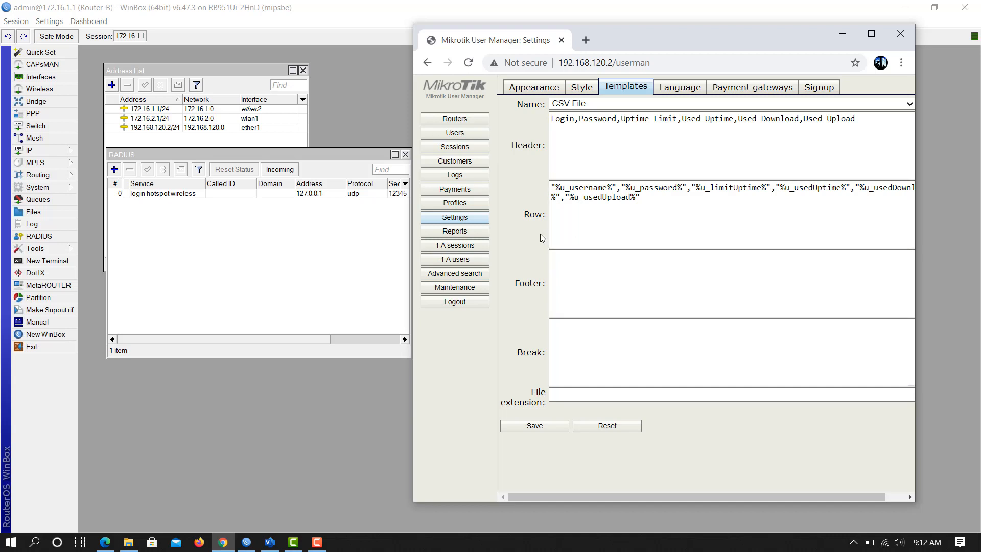
{"action": "left_click", "coordinate": [468, 166]}
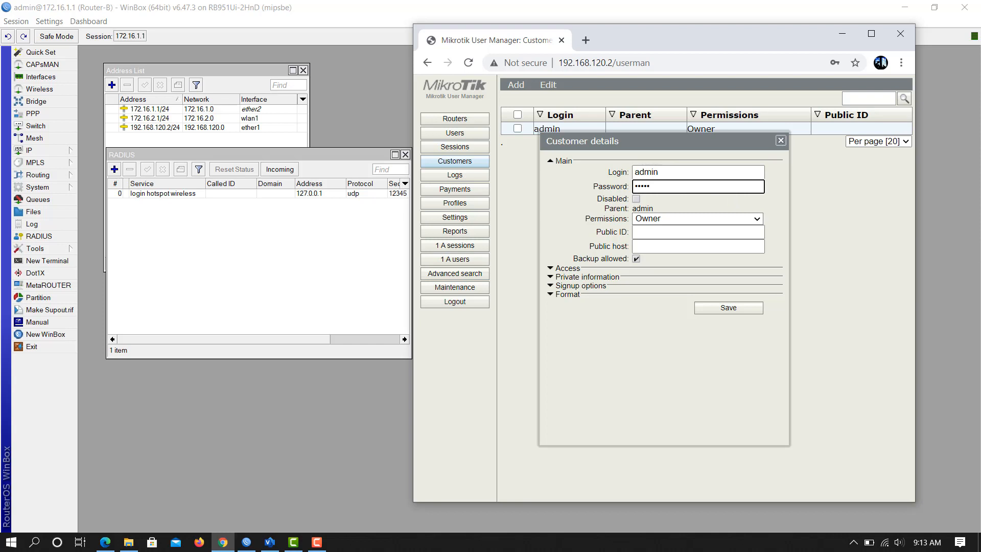
Save the admin customer's details, log out, and log back in as admin with the account password.
{"action": "left_click", "coordinate": [737, 307]}
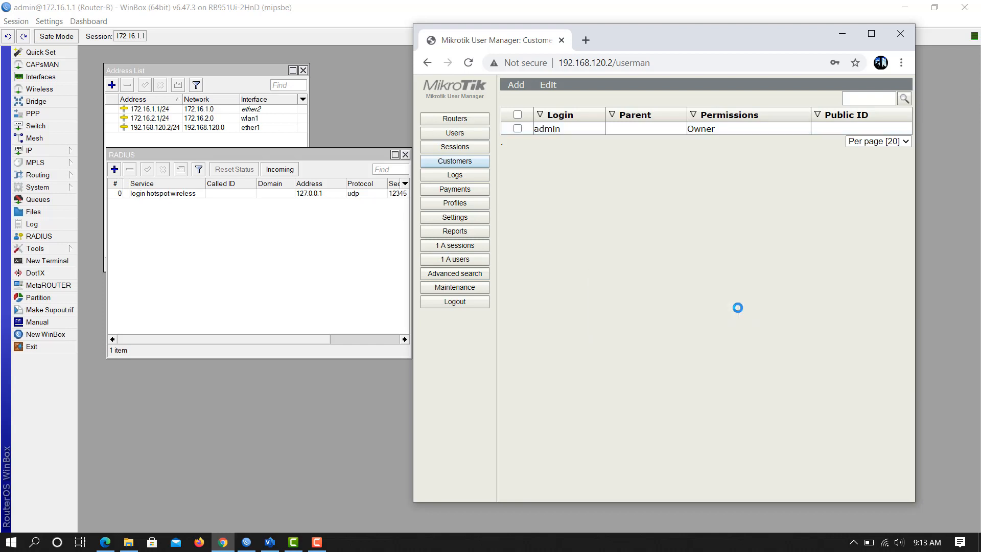
{"action": "left_click", "coordinate": [455, 301]}
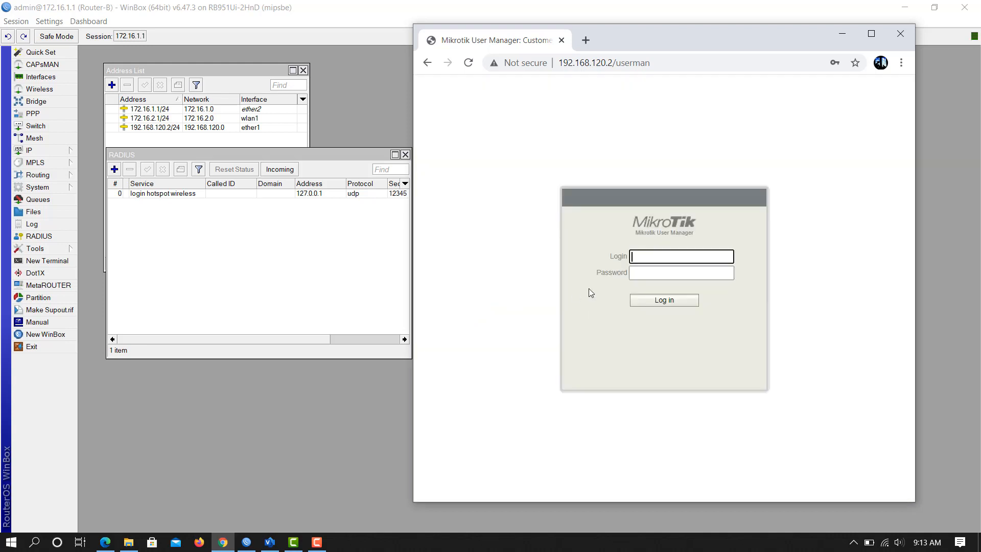
{"action": "type", "text": "admin"}
{"action": "key", "text": "Tab"}
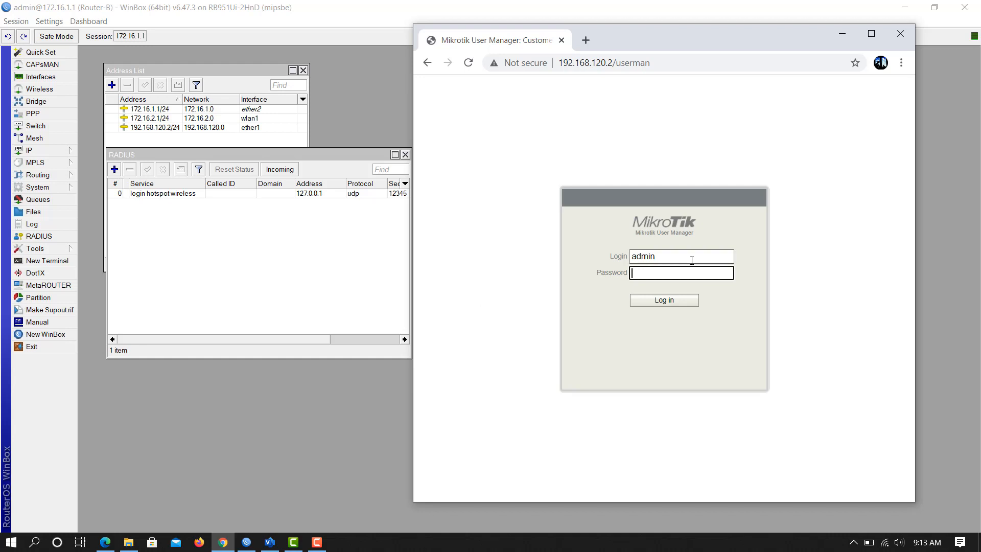
{"action": "type", "text": "a"}
{"action": "left_click_drag", "start_coordinate": [669, 274], "coordinate": [521, 270]}
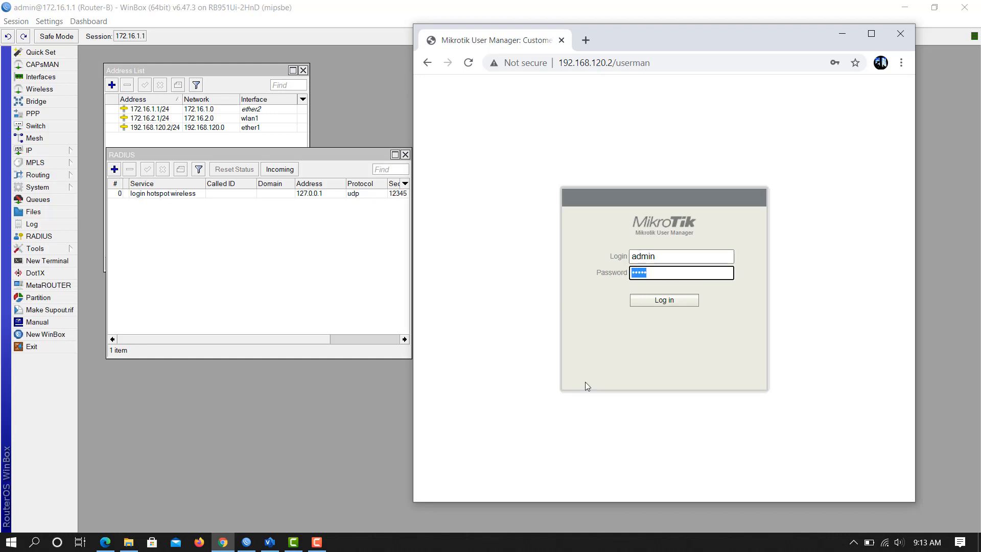
{"action": "left_click", "coordinate": [679, 305]}
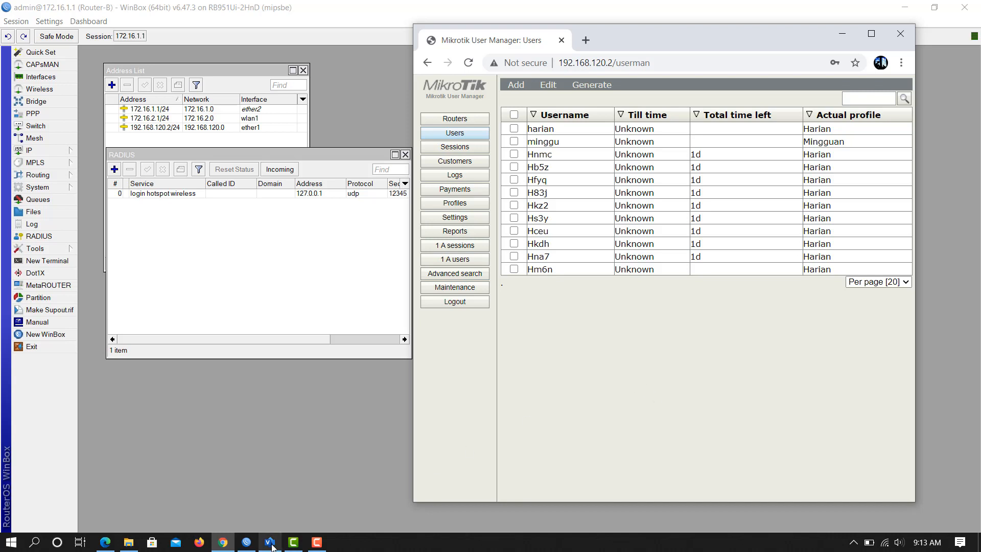
Show the local Catalyst Hotspot login page in Edge beside User Manager.
{"action": "left_click", "coordinate": [101, 547]}
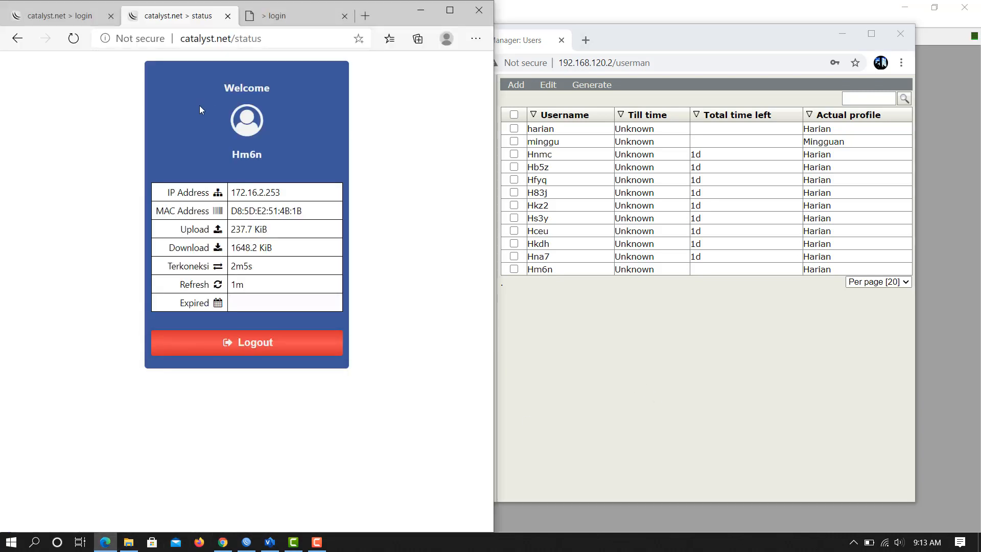
{"action": "left_click", "coordinate": [286, 19]}
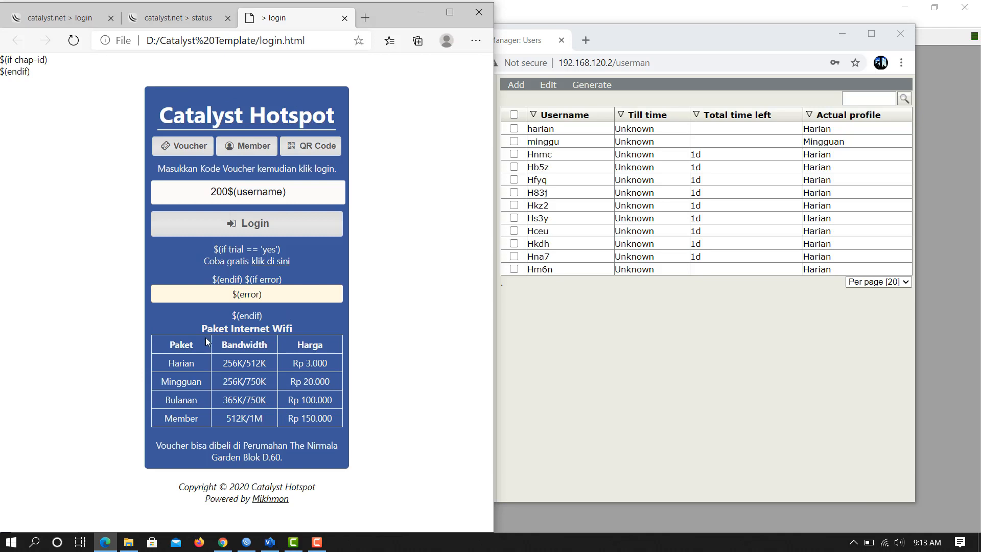
{"action": "left_click", "coordinate": [599, 399]}
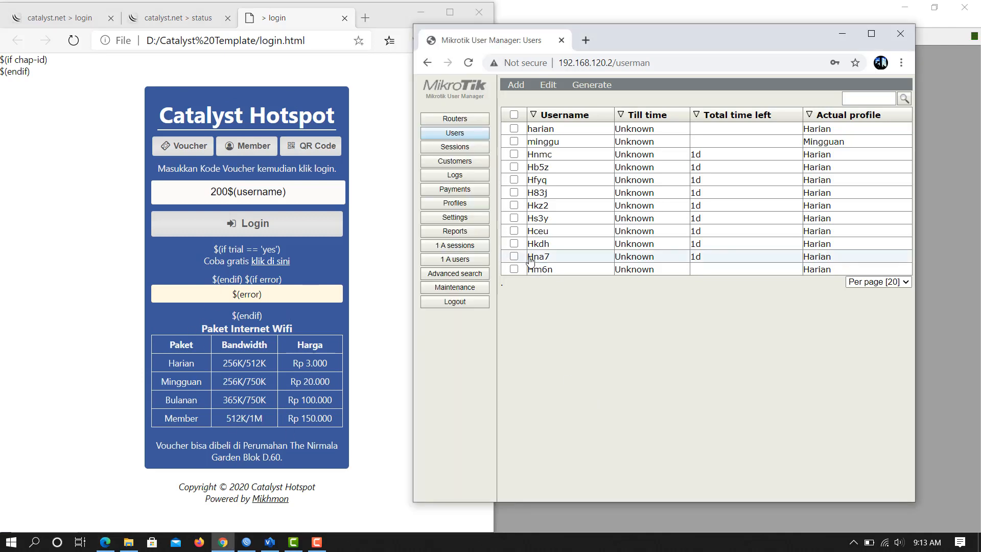
View the Mingguan profile and the profile Limitations list, then return to Users.
{"action": "left_click", "coordinate": [455, 203]}
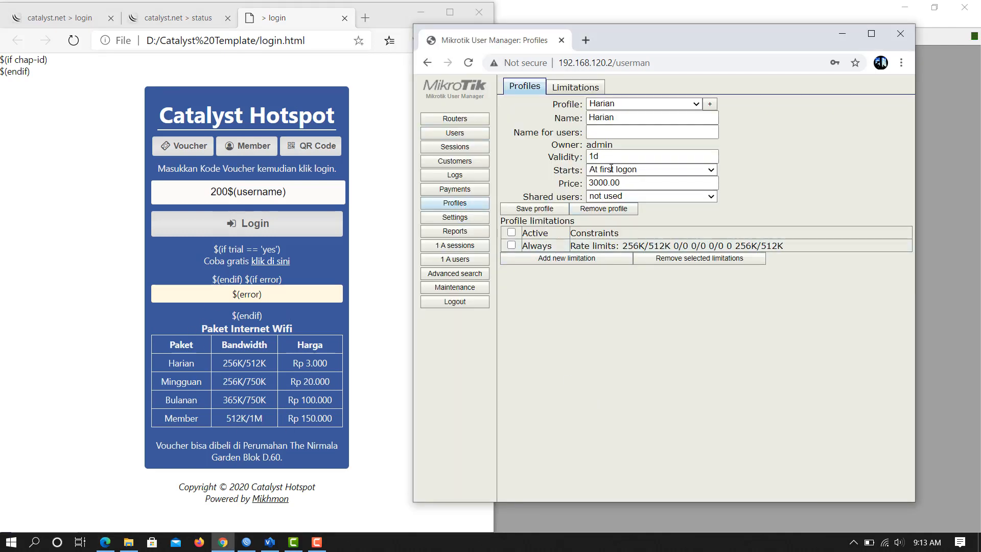
{"action": "left_click", "coordinate": [698, 104]}
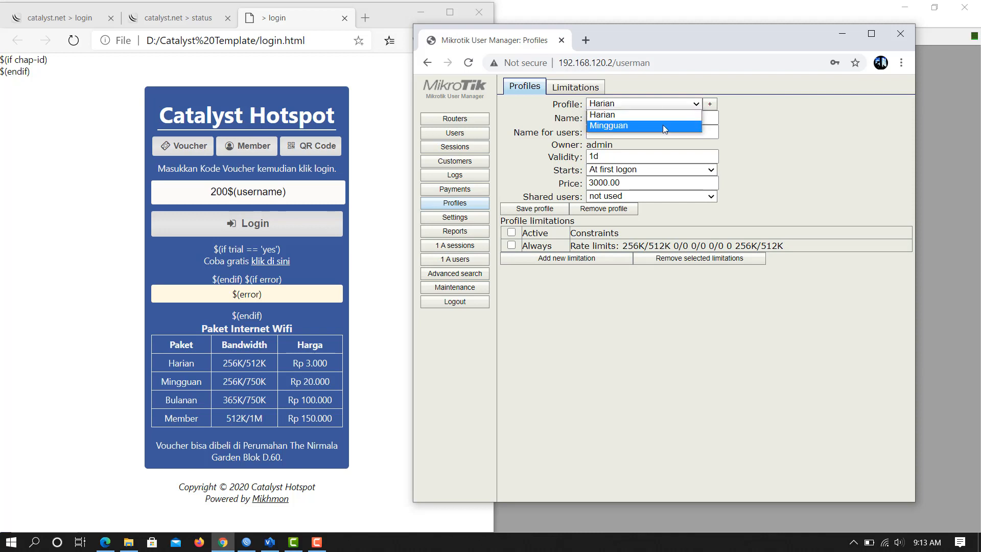
{"action": "left_click", "coordinate": [663, 126]}
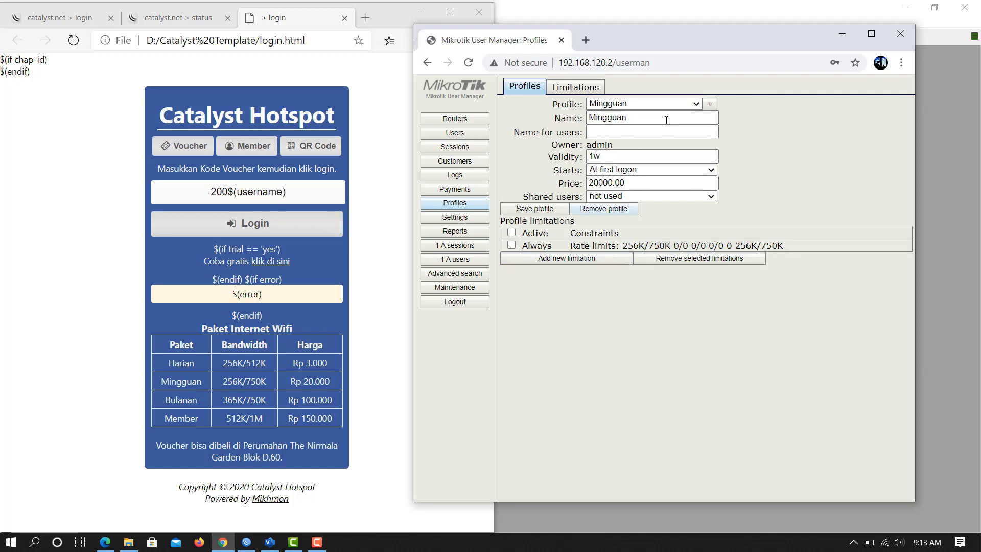
{"action": "left_click", "coordinate": [578, 89]}
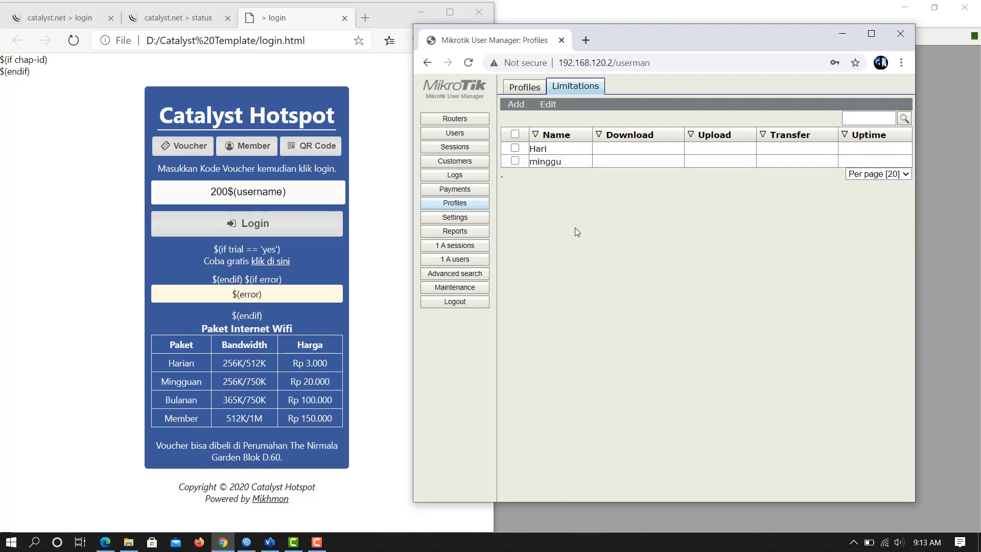
{"action": "left_click", "coordinate": [454, 133]}
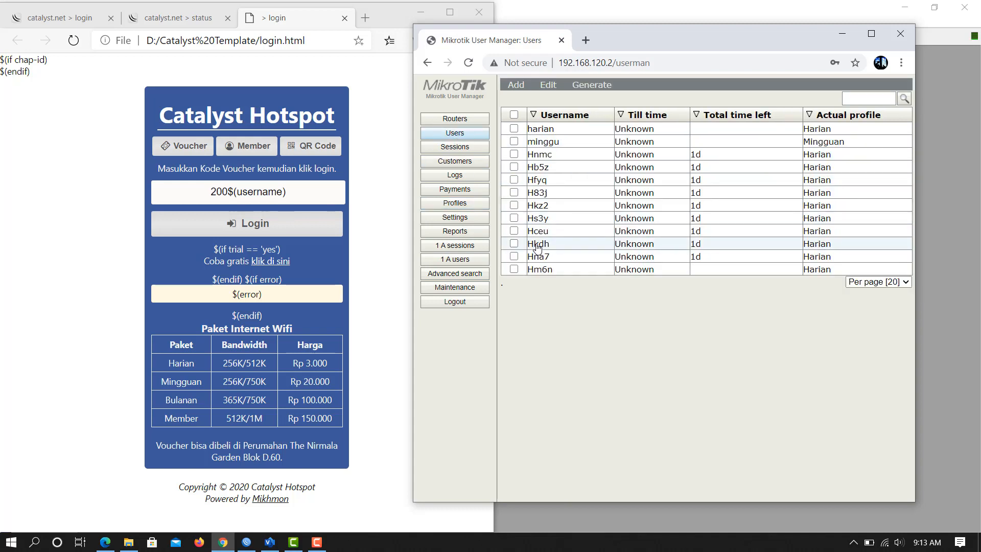